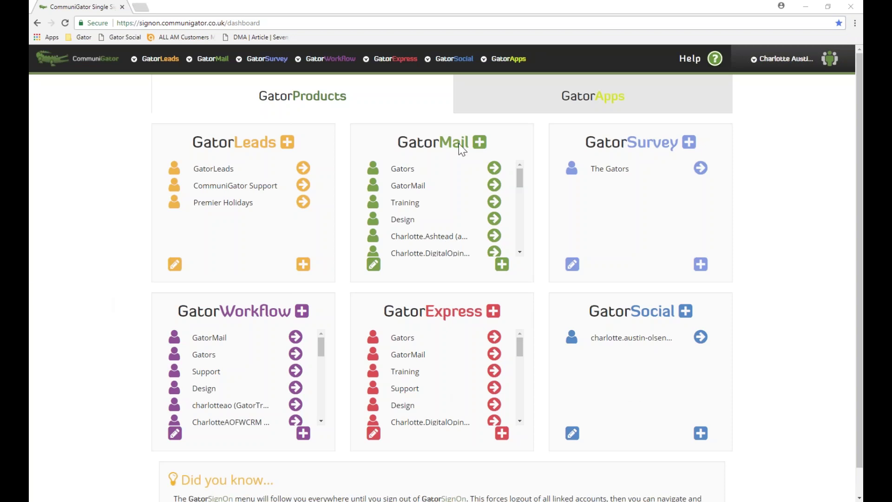
Open the GatorMail account within the GatorMail product
{"action": "mouse_move", "coordinate": [205, 59]}
{"action": "left_click", "coordinate": [214, 122]}
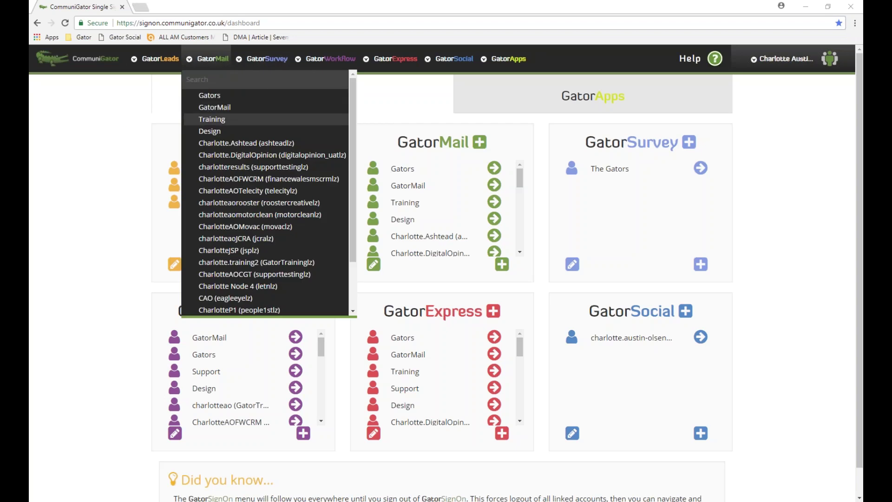
{"action": "left_click", "coordinate": [495, 186]}
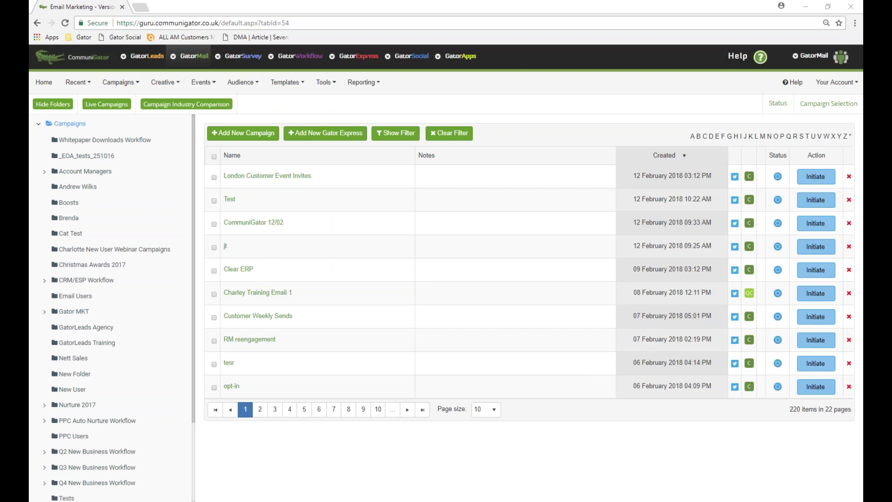
Switch to the Helpsite CSV file in Excel, auto-fit column A and examine the FirstName, LastName and Email headers
{"action": "left_click", "coordinate": [430, 495]}
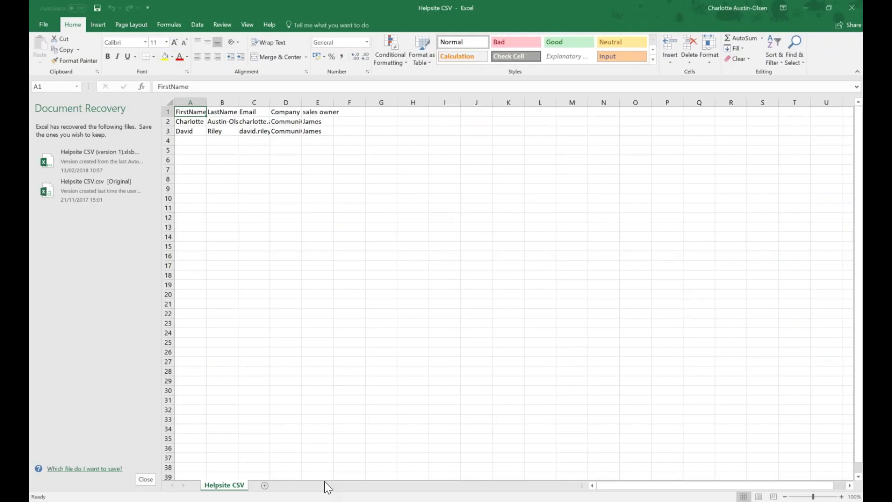
{"action": "double_click", "coordinate": [206, 103]}
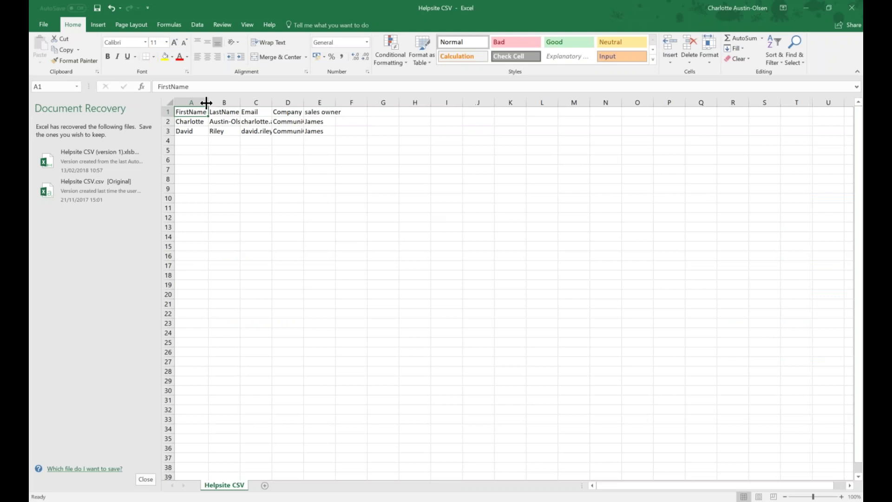
{"action": "left_click", "coordinate": [218, 112]}
{"action": "left_click", "coordinate": [250, 112]}
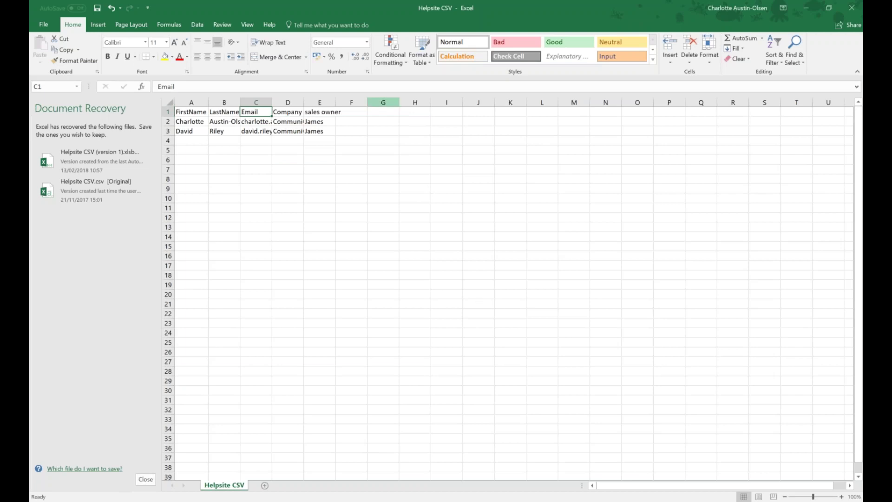
{"action": "left_click", "coordinate": [199, 112]}
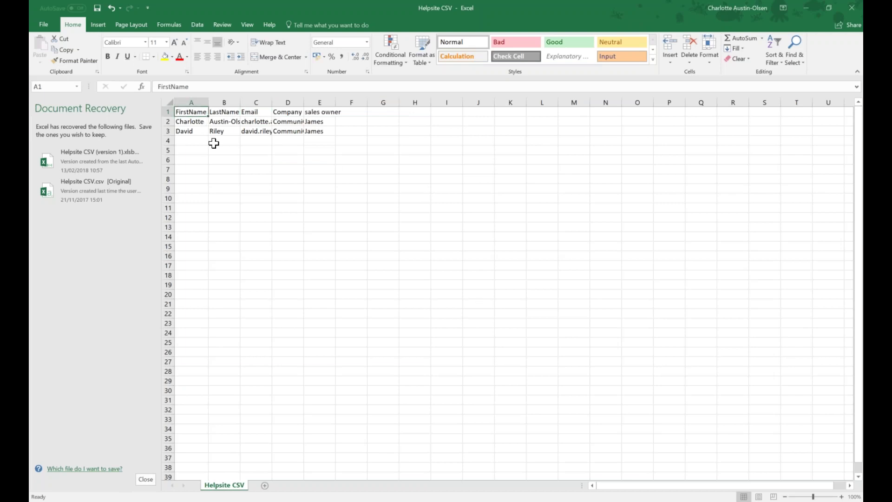
Close the Helpsite CSV workbook without saving and keep the recovered files for viewing later
{"action": "left_click", "coordinate": [859, 11]}
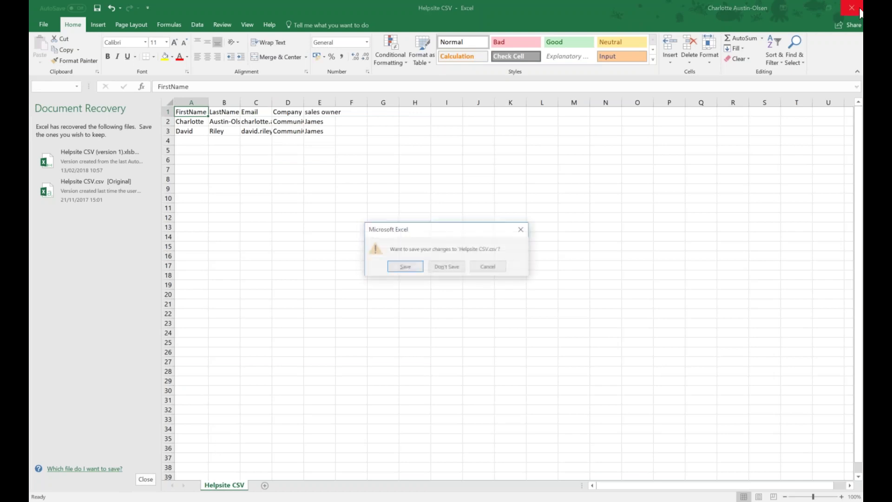
{"action": "left_click", "coordinate": [464, 264]}
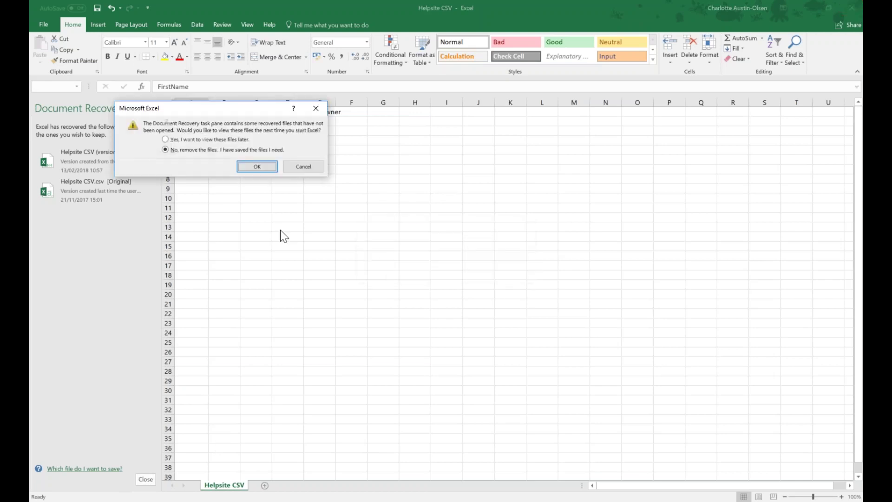
{"action": "left_click", "coordinate": [179, 141]}
{"action": "left_click", "coordinate": [255, 168]}
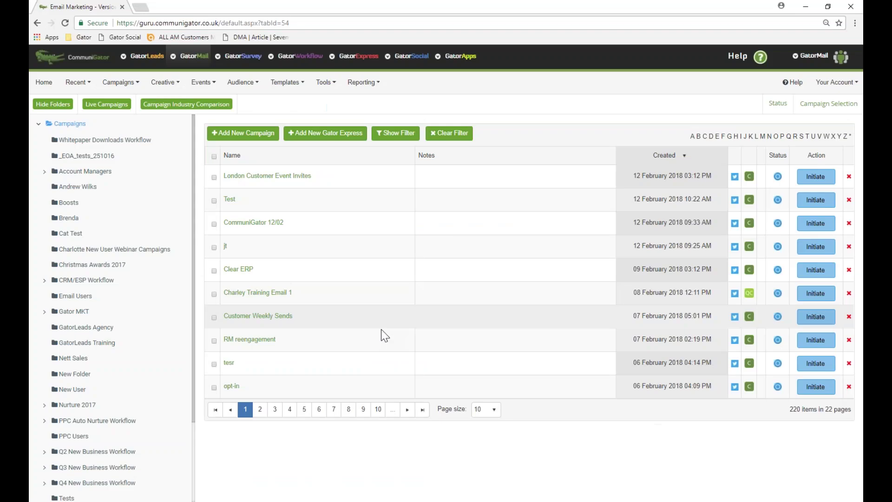
Add a new attribute to the audience contact fields and set its attribute name to Renewal_Date
{"action": "left_click", "coordinate": [245, 84]}
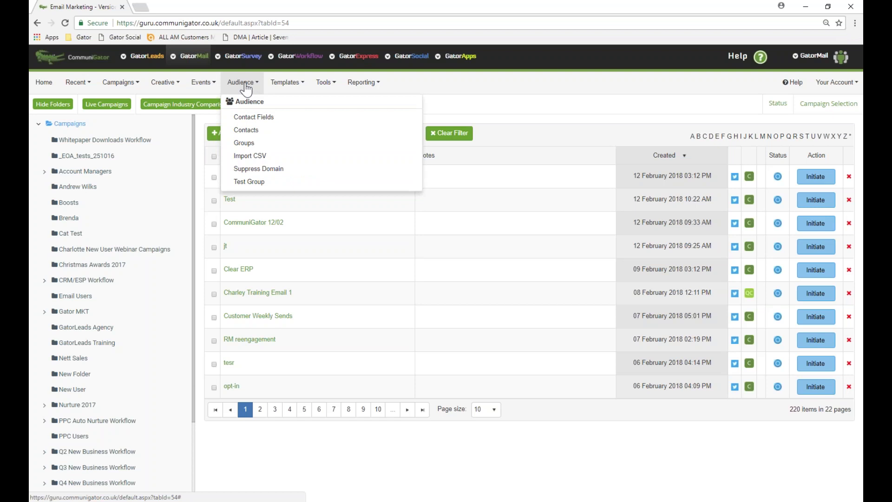
{"action": "left_click", "coordinate": [246, 120]}
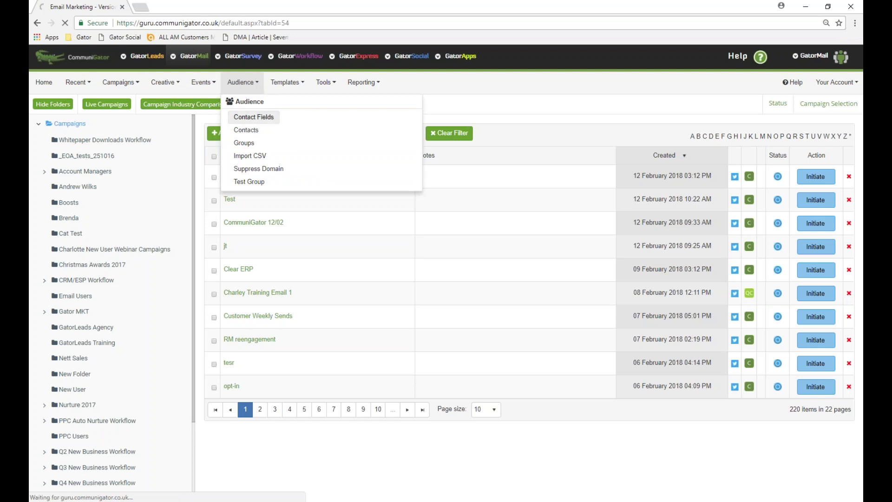
{"action": "left_click", "coordinate": [73, 175]}
{"action": "left_click", "coordinate": [226, 173]}
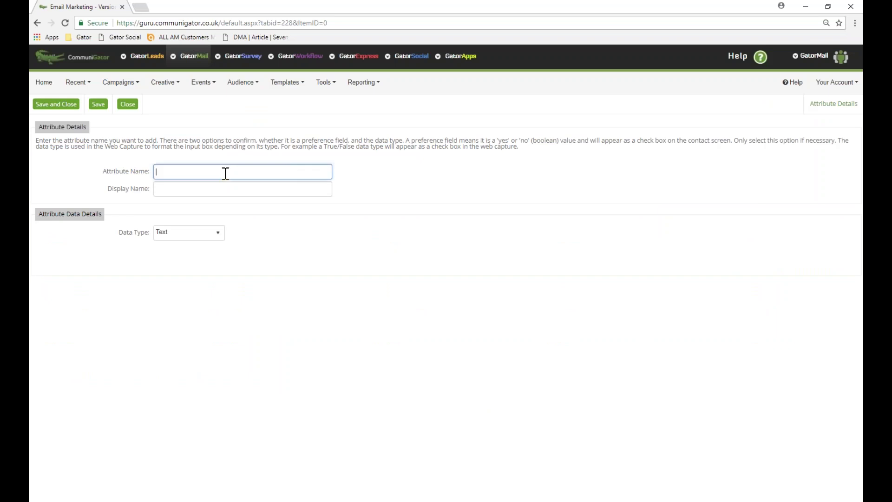
{"action": "type", "text": "Renewal_Date"}
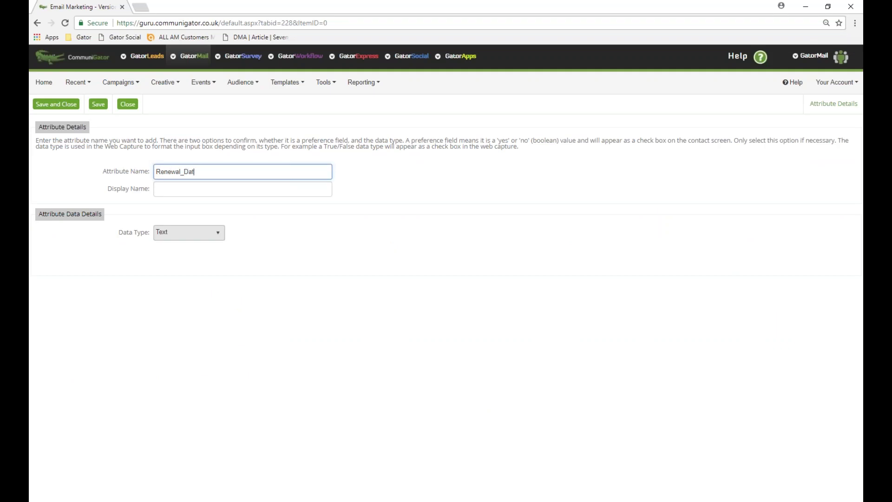
Copy Renewal_Date into the attribute's display name, choose the Text data type, and save and close the attribute
{"action": "double_click", "coordinate": [197, 166]}
{"action": "key", "text": "ctrl+c"}
{"action": "left_click", "coordinate": [195, 189]}
{"action": "key", "text": "ctrl+v"}
{"action": "left_click", "coordinate": [214, 235]}
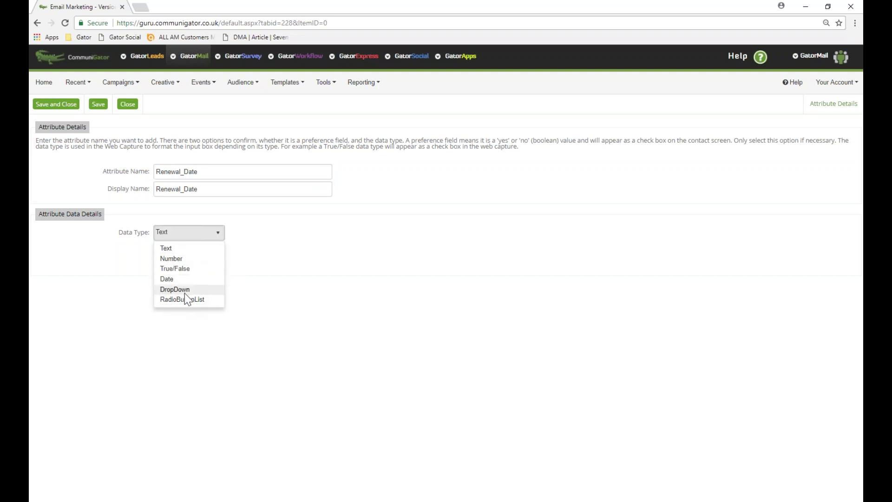
{"action": "left_click", "coordinate": [177, 249]}
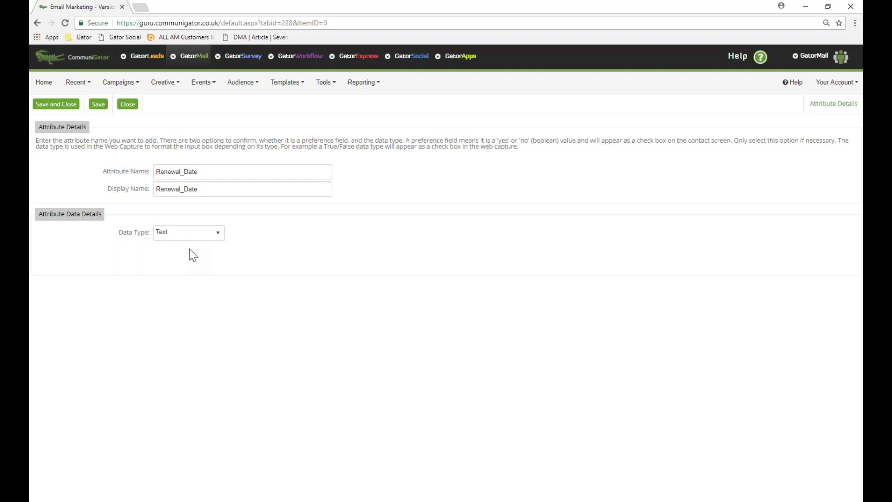
{"action": "left_click", "coordinate": [60, 106]}
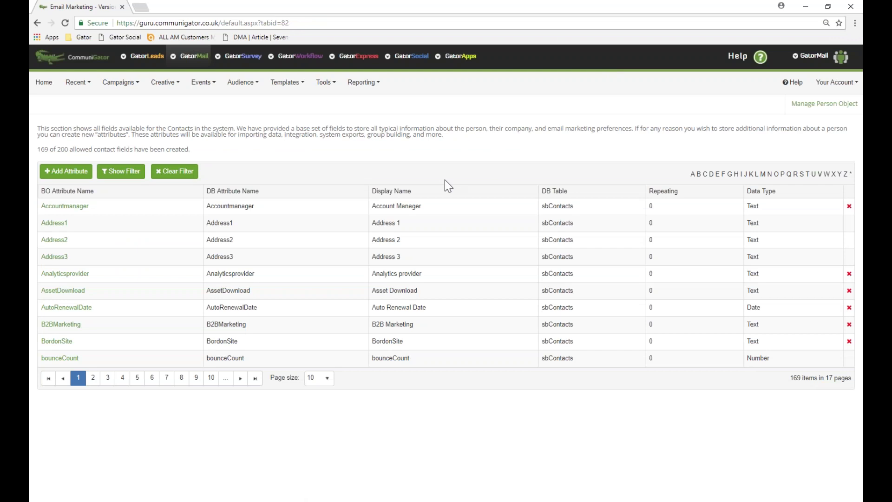
Create a new audience CSV import named Training Data 130218
{"action": "left_click", "coordinate": [240, 82]}
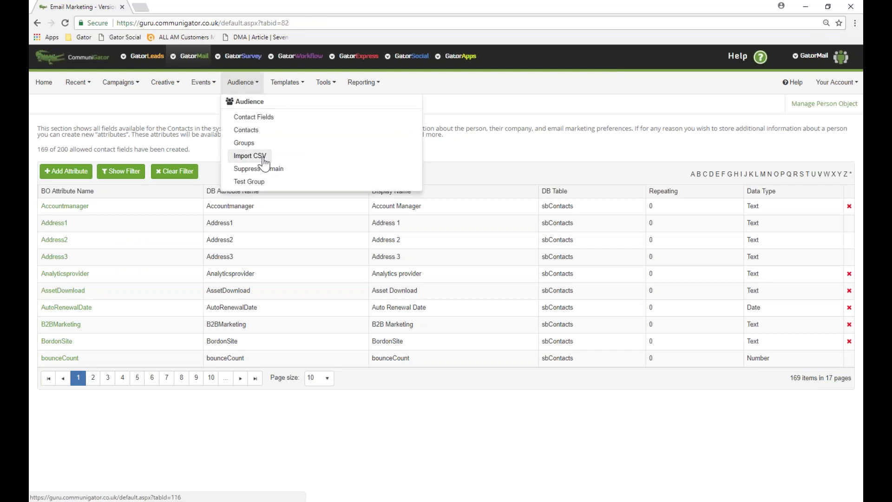
{"action": "left_click", "coordinate": [265, 162]}
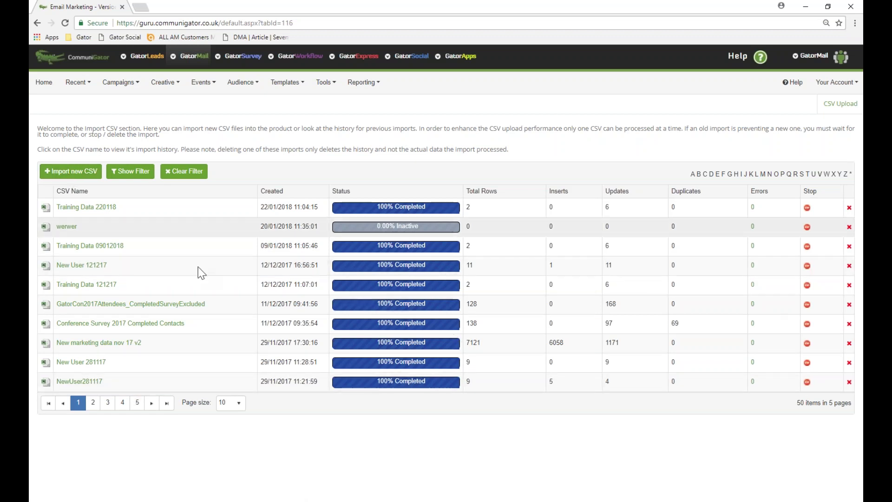
{"action": "left_click", "coordinate": [69, 175]}
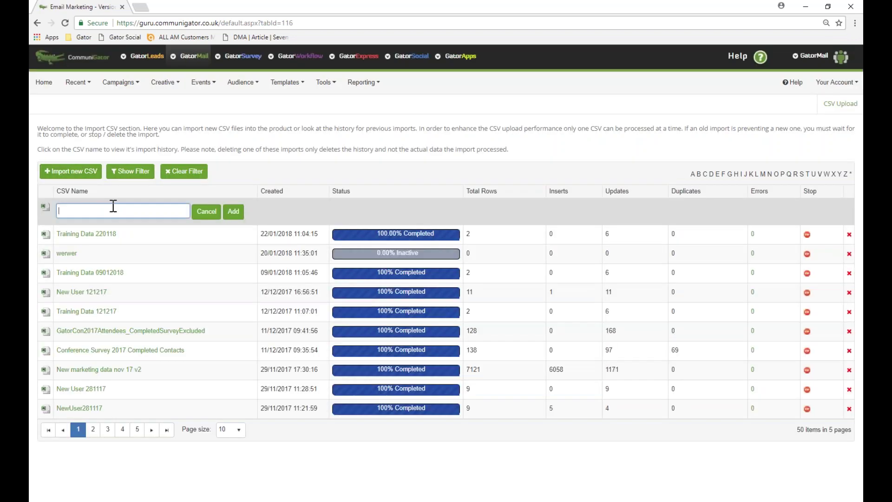
{"action": "type", "text": "Training Data "}
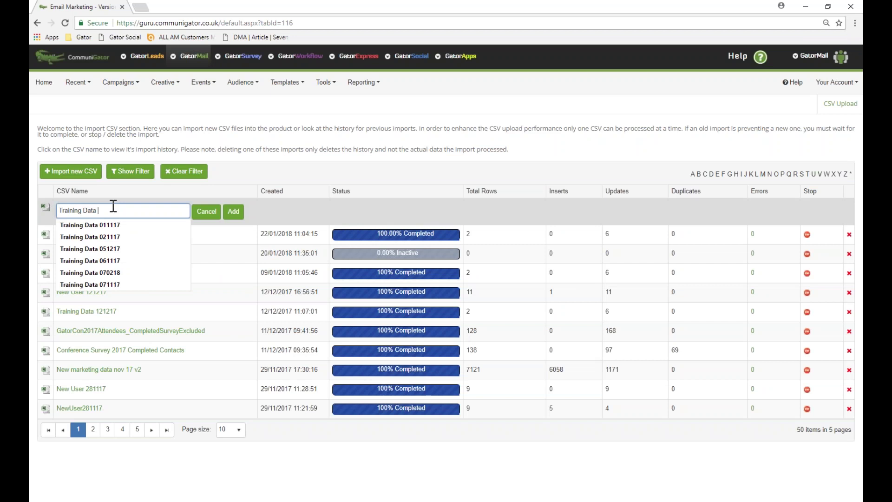
{"action": "type", "text": "130218"}
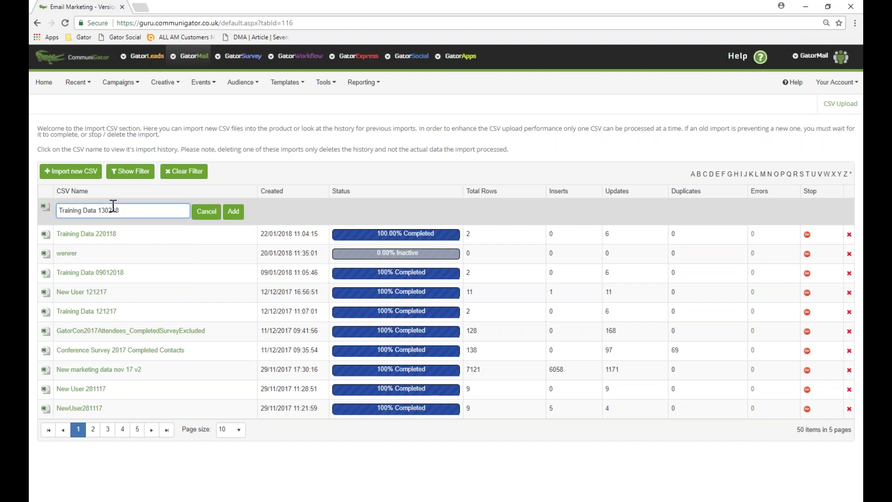
{"action": "left_click", "coordinate": [233, 211]}
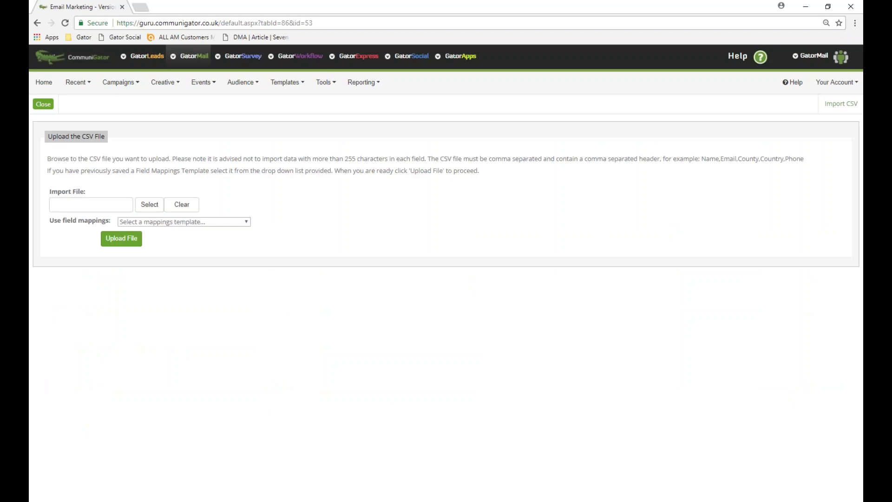
Choose the Helpsite CSV file from the Desktop as the import file and upload it
{"action": "left_click", "coordinate": [145, 203]}
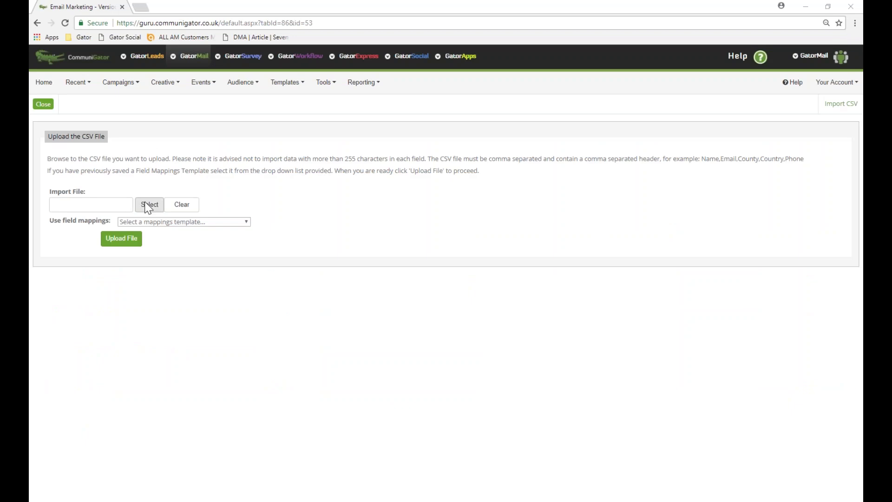
{"action": "scroll", "coordinate": [93, 139], "scroll_direction": "up", "scroll_amount": 10}
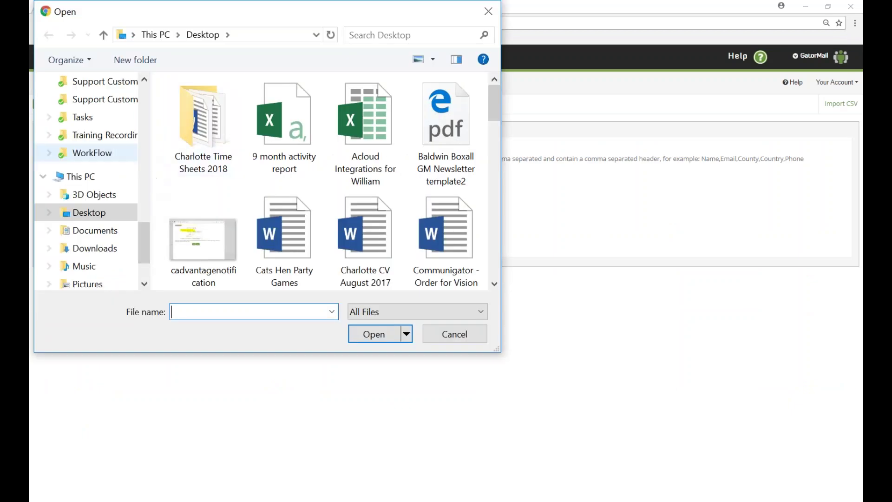
{"action": "scroll", "coordinate": [93, 130], "scroll_direction": "up", "scroll_amount": 8}
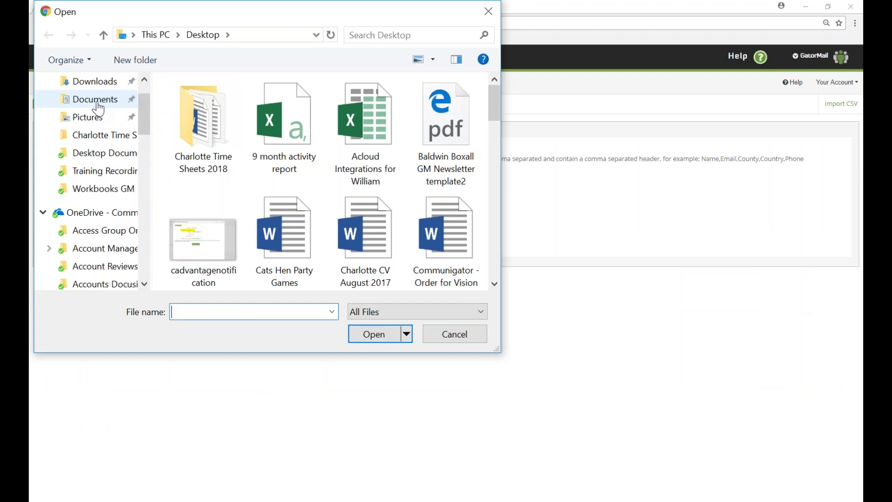
{"action": "scroll", "coordinate": [381, 142], "scroll_direction": "down", "scroll_amount": 2}
{"action": "scroll", "coordinate": [381, 143], "scroll_direction": "up", "scroll_amount": 2}
{"action": "scroll", "coordinate": [381, 143], "scroll_direction": "down", "scroll_amount": 6}
{"action": "scroll", "coordinate": [381, 142], "scroll_direction": "up", "scroll_amount": 1}
{"action": "scroll", "coordinate": [392, 175], "scroll_direction": "down", "scroll_amount": 4}
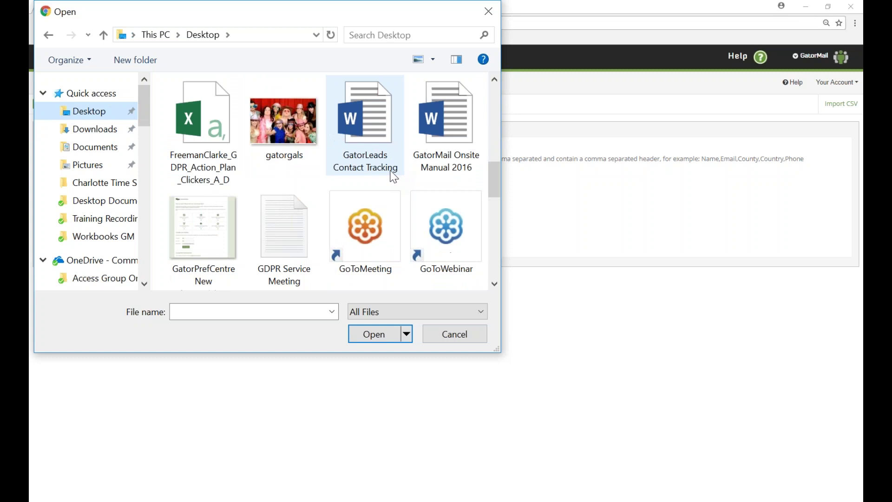
{"action": "left_click", "coordinate": [229, 232]}
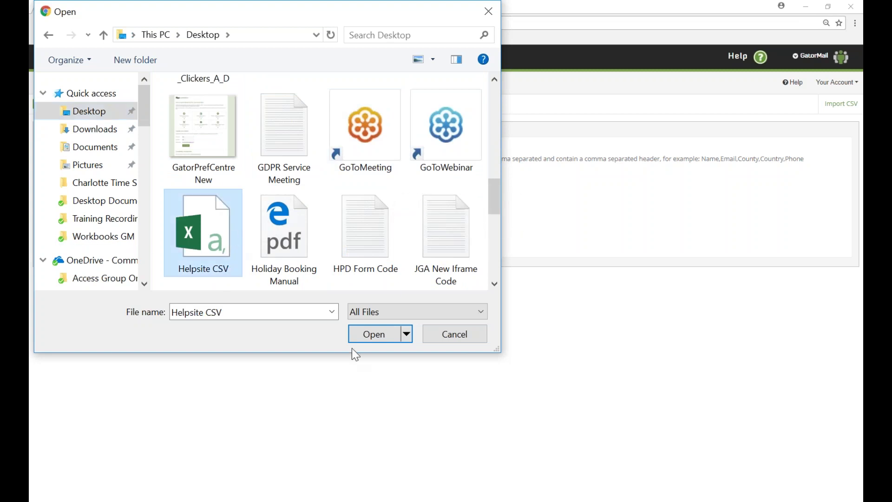
{"action": "left_click", "coordinate": [374, 334]}
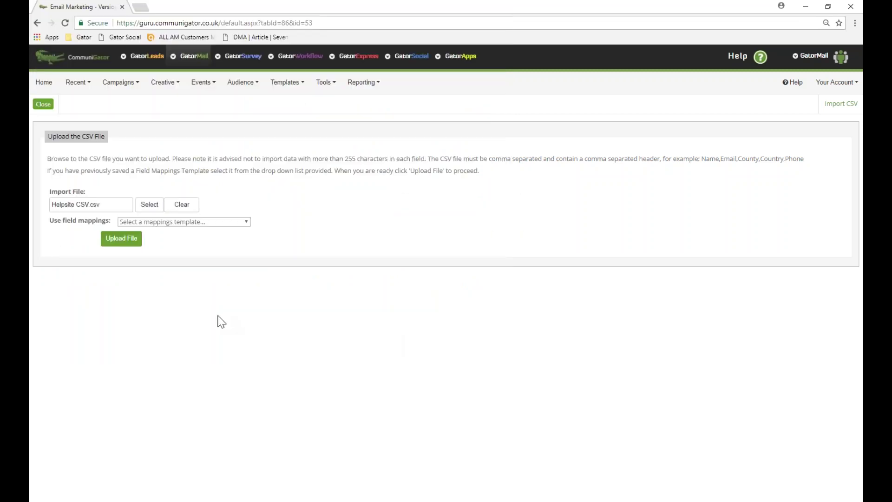
{"action": "left_click", "coordinate": [122, 242]}
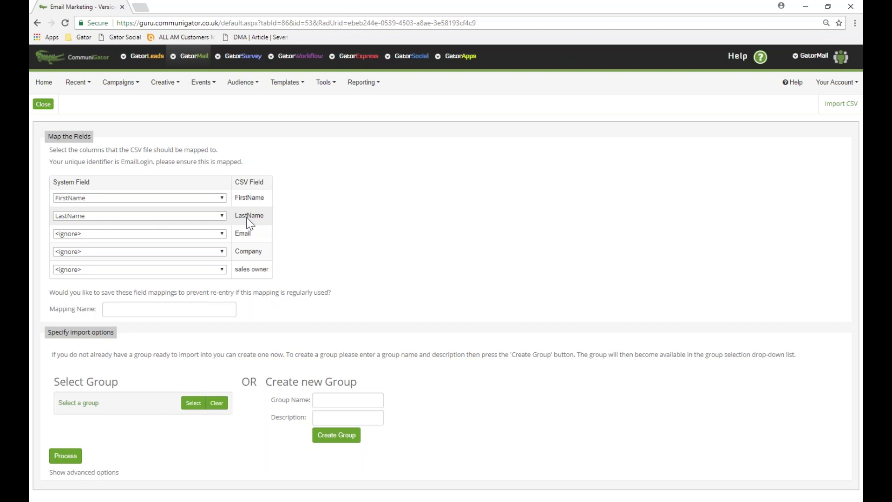
Map the CSV field Email to EMailLogin and the CSV field Company to CompanyName
{"action": "left_click", "coordinate": [172, 234]}
{"action": "scroll", "coordinate": [106, 389], "scroll_direction": "down", "scroll_amount": 6}
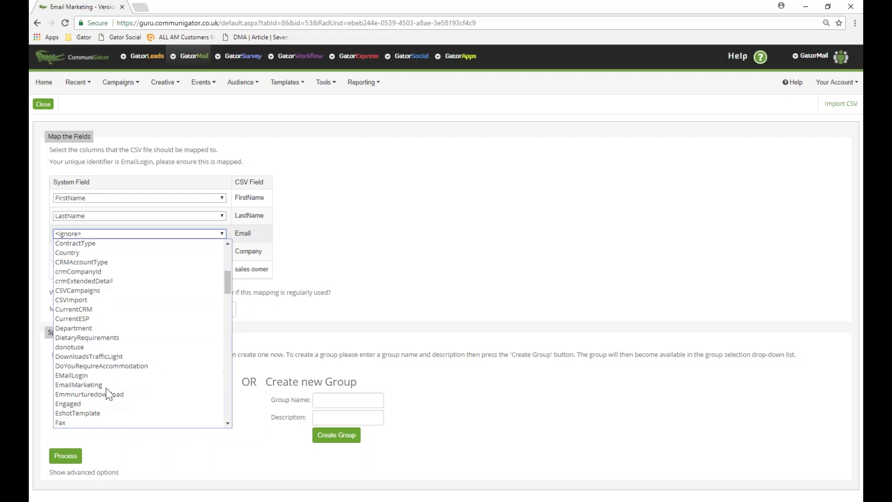
{"action": "left_click", "coordinate": [82, 376]}
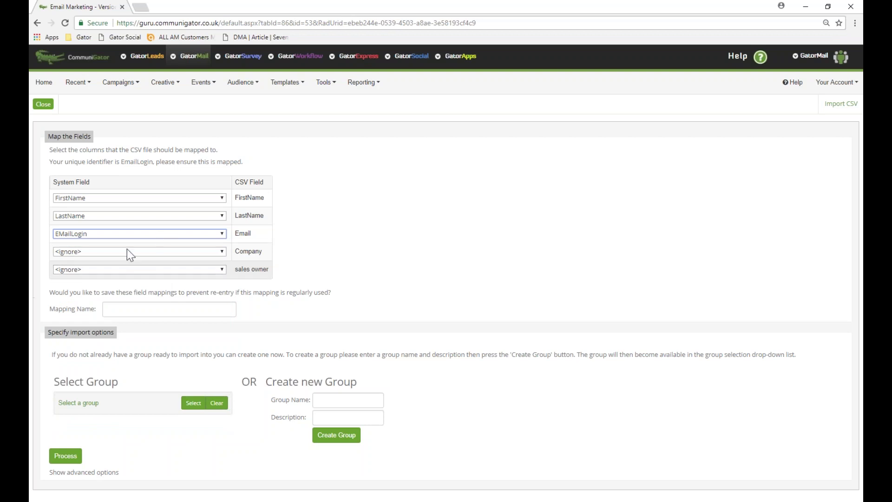
{"action": "left_click", "coordinate": [83, 253]}
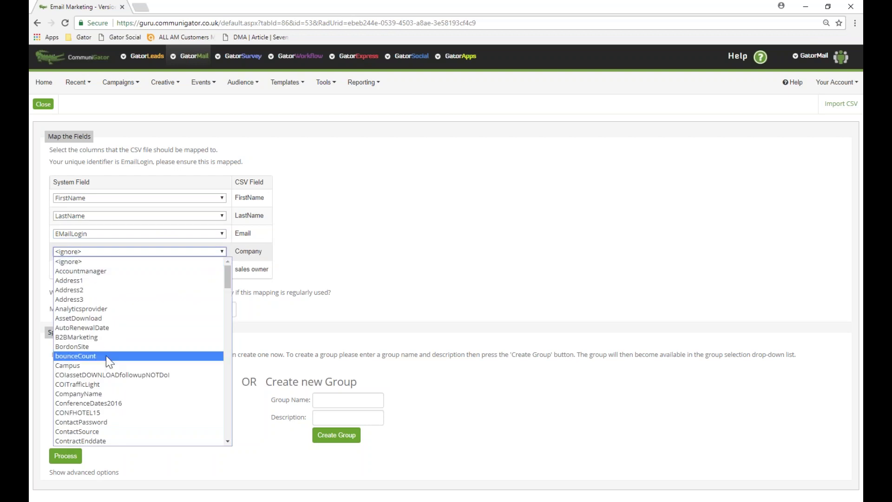
{"action": "left_click", "coordinate": [107, 396]}
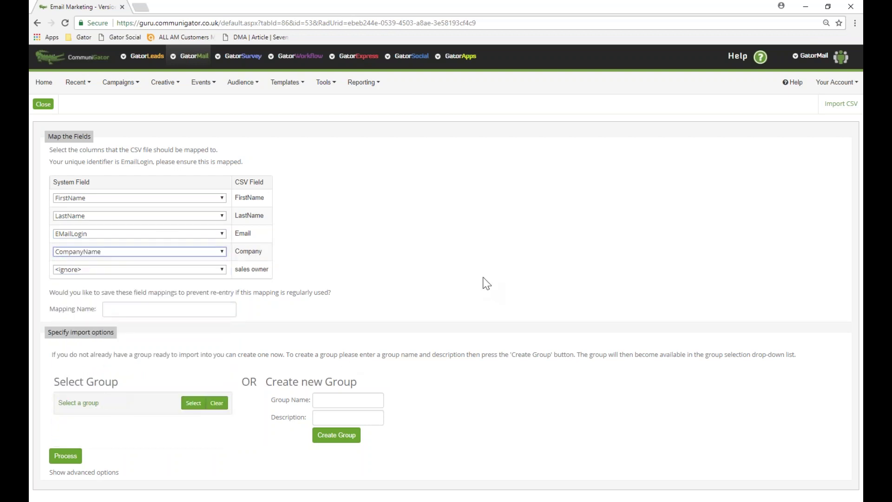
Look over the existing groups available for the import and the advanced import options
{"action": "left_click", "coordinate": [126, 312]}
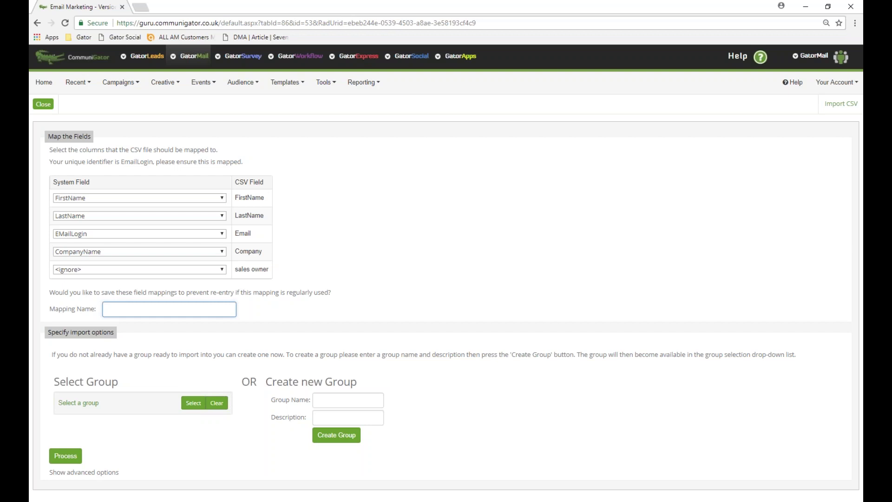
{"action": "left_click", "coordinate": [231, 431]}
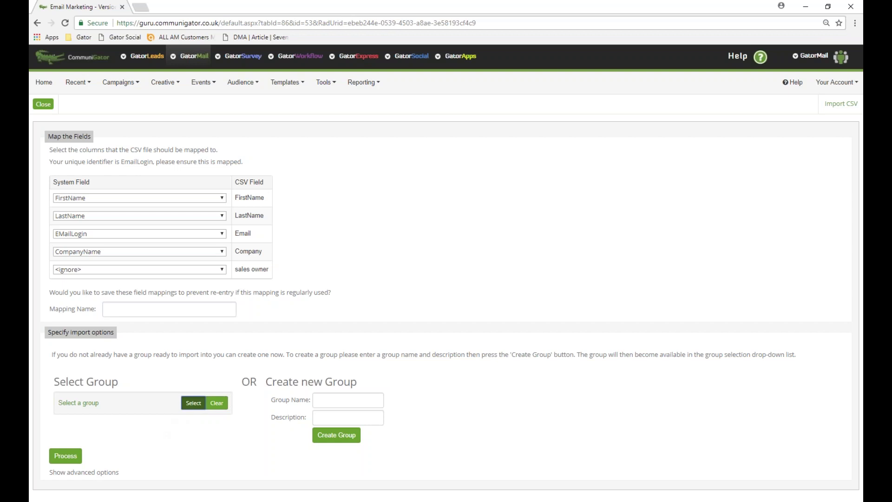
{"action": "left_click", "coordinate": [193, 403]}
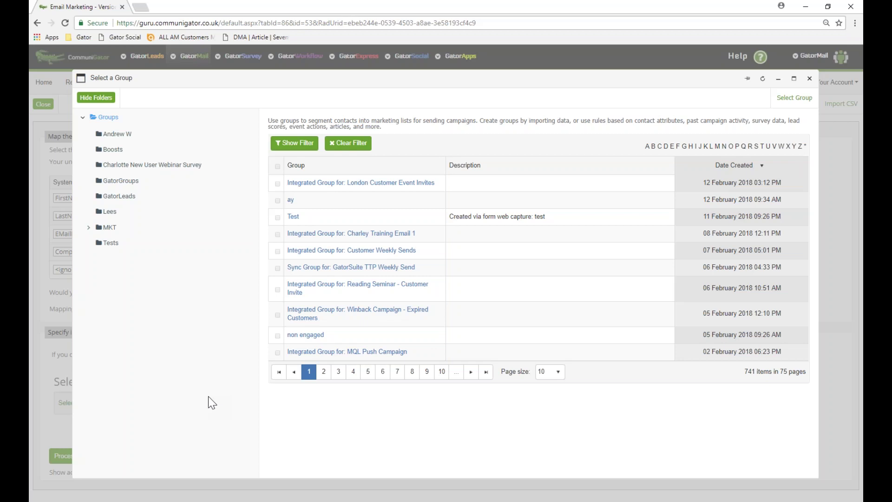
{"action": "left_click", "coordinate": [809, 79]}
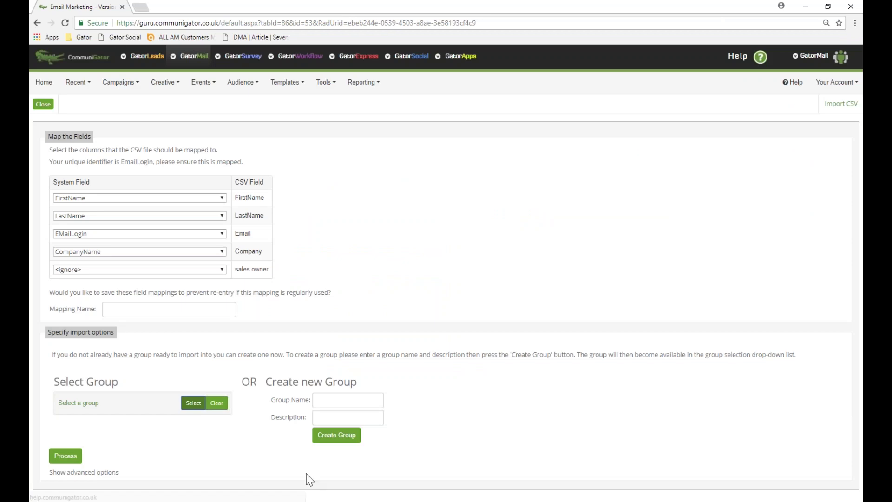
{"action": "left_click", "coordinate": [77, 472]}
{"action": "scroll", "coordinate": [137, 364], "scroll_direction": "down", "scroll_amount": 3}
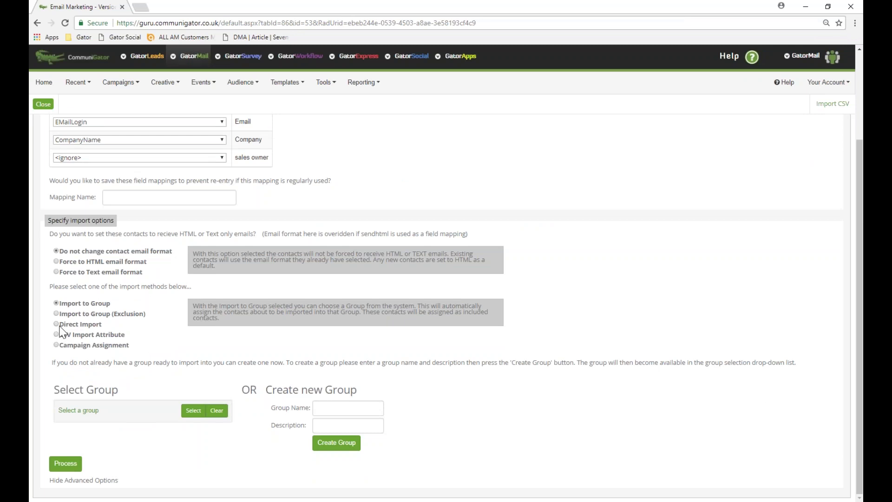
{"action": "left_click", "coordinate": [241, 82]}
{"action": "left_click", "coordinate": [70, 480]}
Create a new group named Training Data 130218 for the import and process the CSV file
{"action": "left_click", "coordinate": [335, 401]}
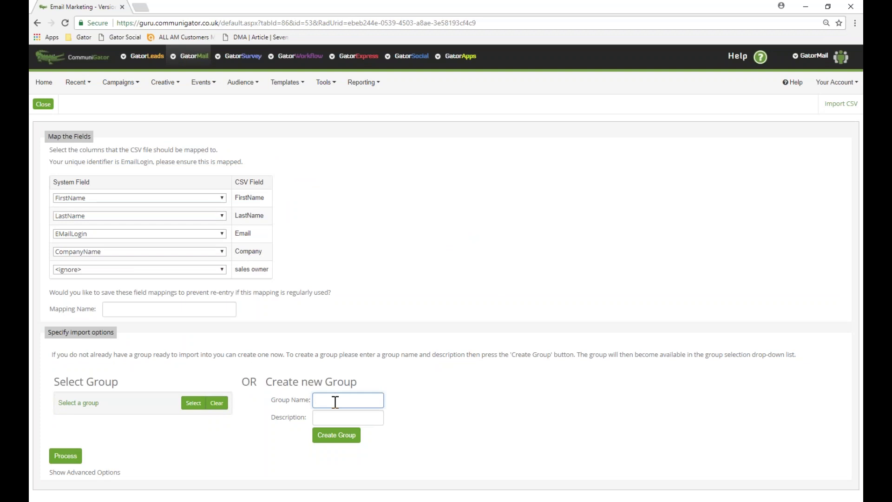
{"action": "type", "text": "Training Data"}
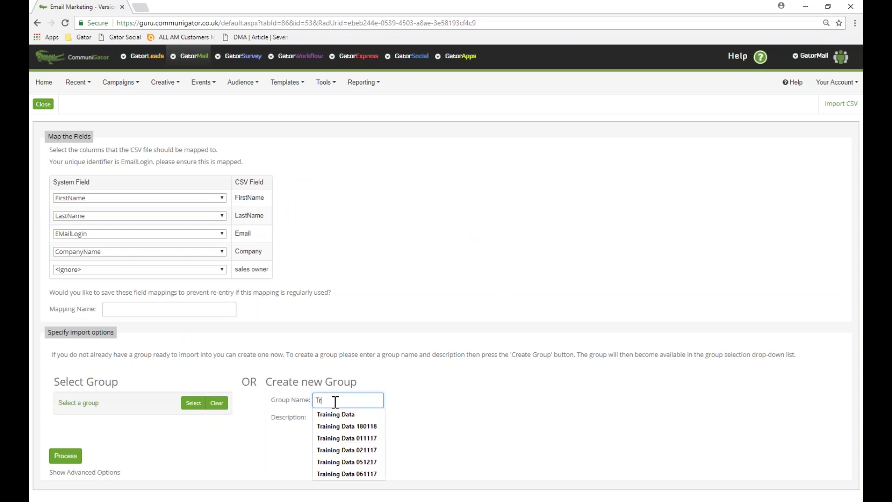
{"action": "key", "text": "Down"}
{"action": "key", "text": "Return"}
{"action": "type", "text": "130218"}
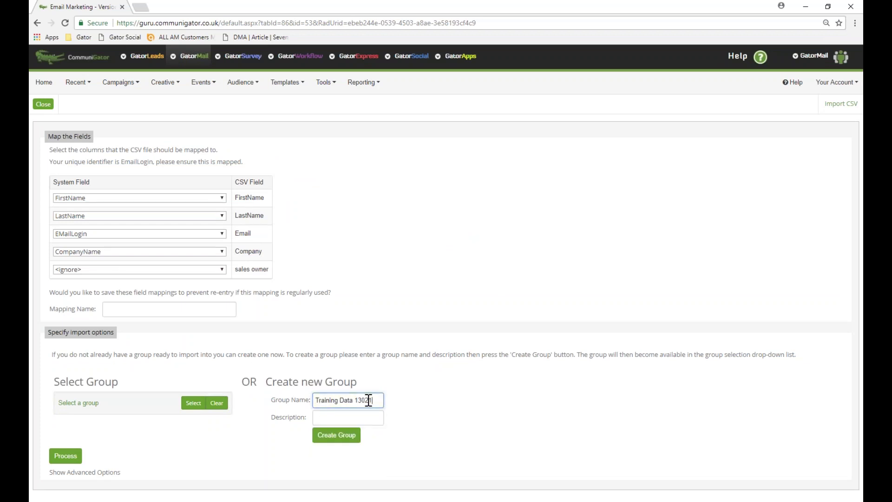
{"action": "left_click", "coordinate": [340, 437]}
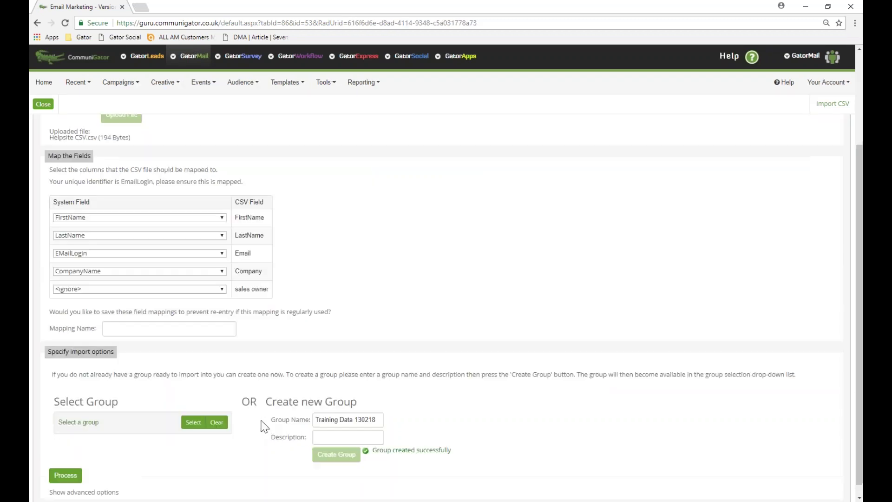
{"action": "key", "text": "Return"}
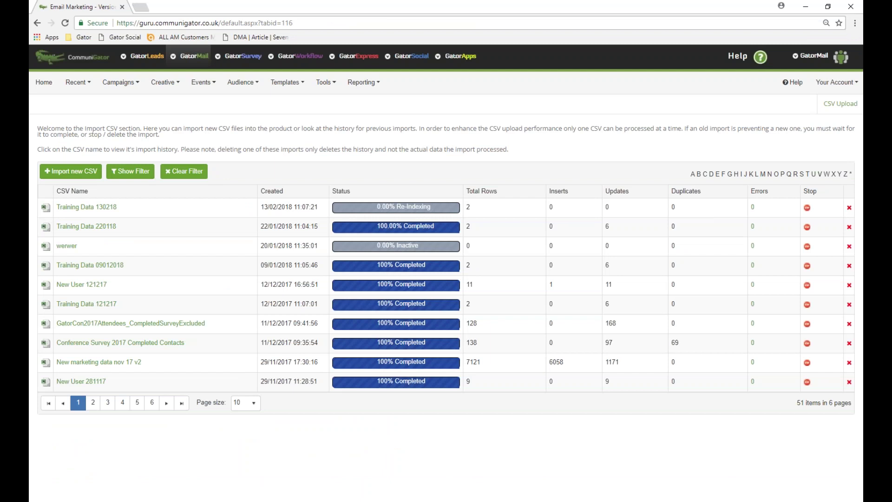
{"action": "left_click", "coordinate": [65, 23]}
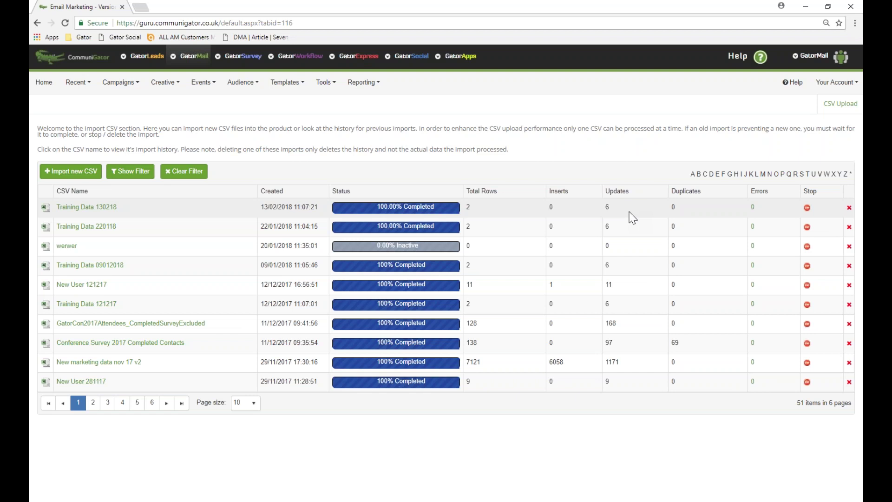
Open the audience group Training Data 130218, update its total count and refresh its list of included contacts
{"action": "mouse_move", "coordinate": [242, 82]}
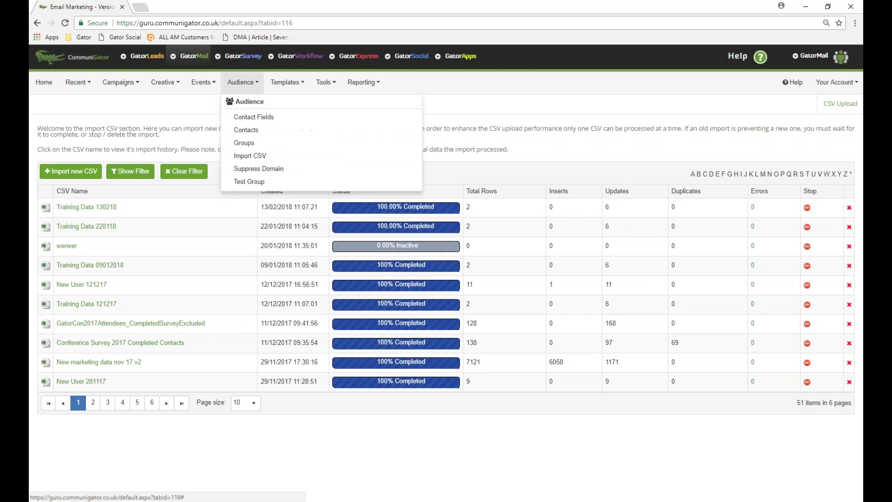
{"action": "left_click", "coordinate": [244, 143]}
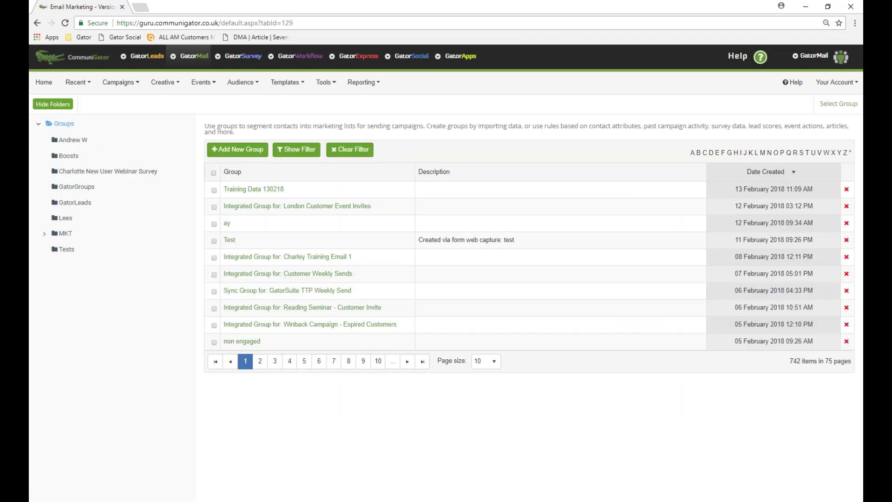
{"action": "left_click", "coordinate": [253, 189]}
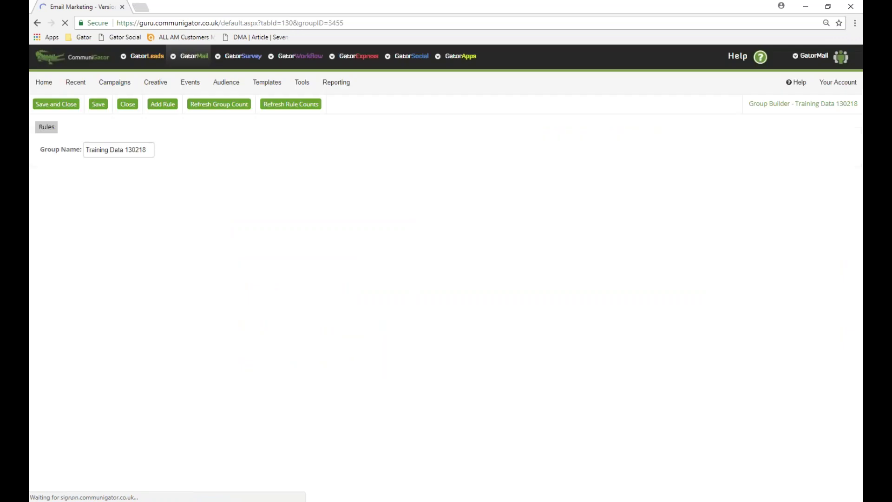
{"action": "left_click", "coordinate": [834, 208]}
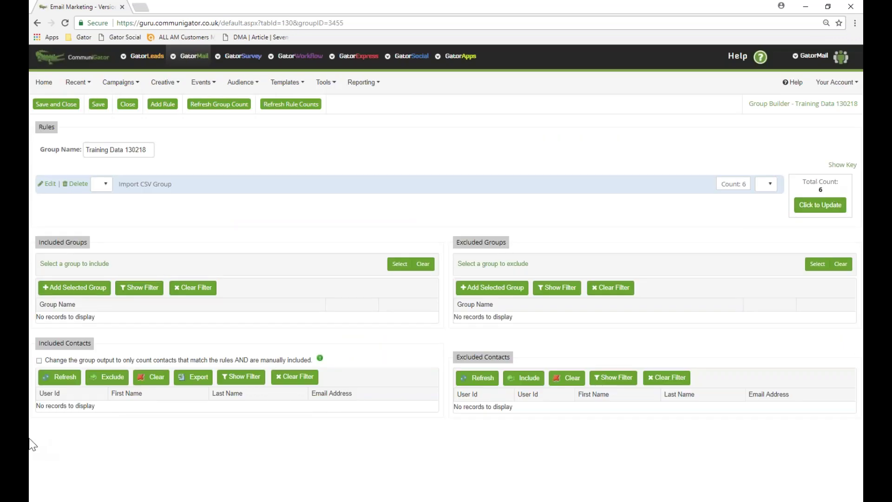
{"action": "left_click", "coordinate": [61, 379]}
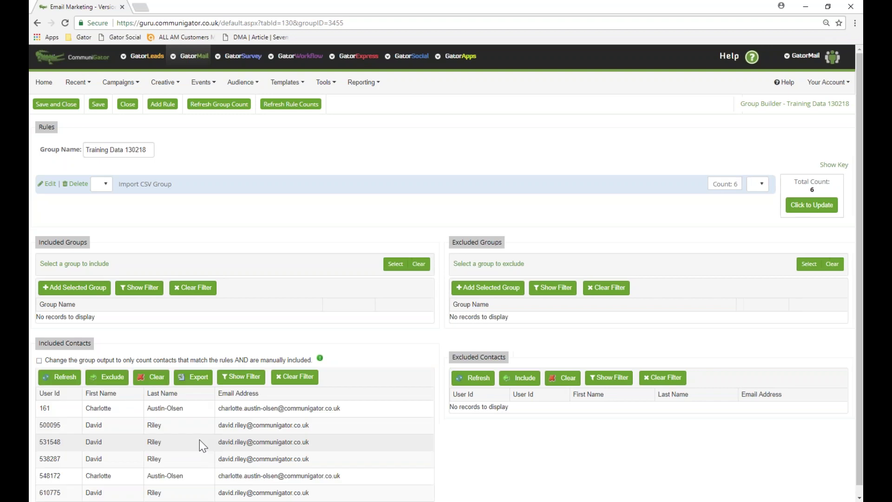
{"action": "scroll", "coordinate": [250, 437], "scroll_direction": "down", "scroll_amount": 1}
{"action": "scroll", "coordinate": [249, 436], "scroll_direction": "up", "scroll_amount": 1}
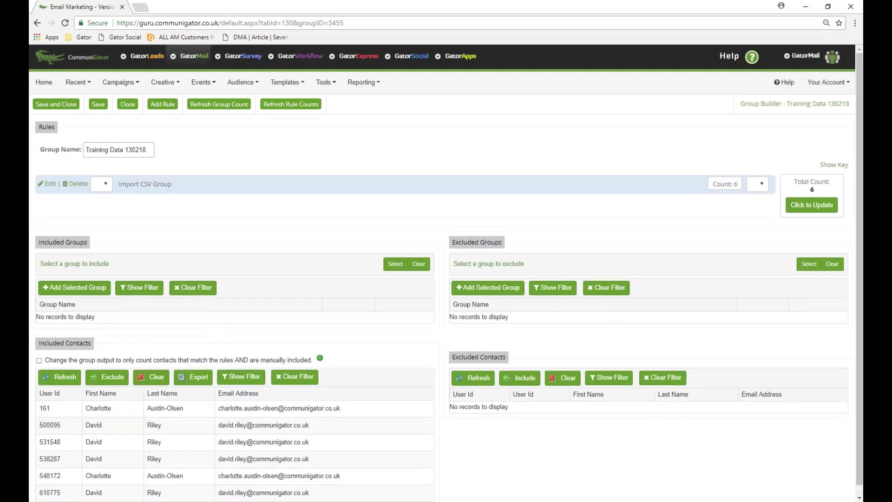
Create a new Quick Campaign named Quick Campaign Training 130218 without copying an existing campaign
{"action": "left_click", "coordinate": [123, 81]}
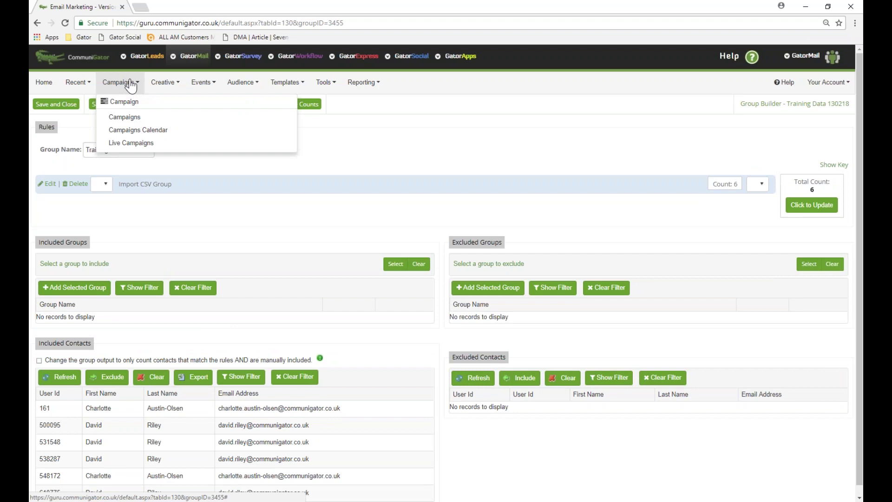
{"action": "left_click", "coordinate": [125, 119]}
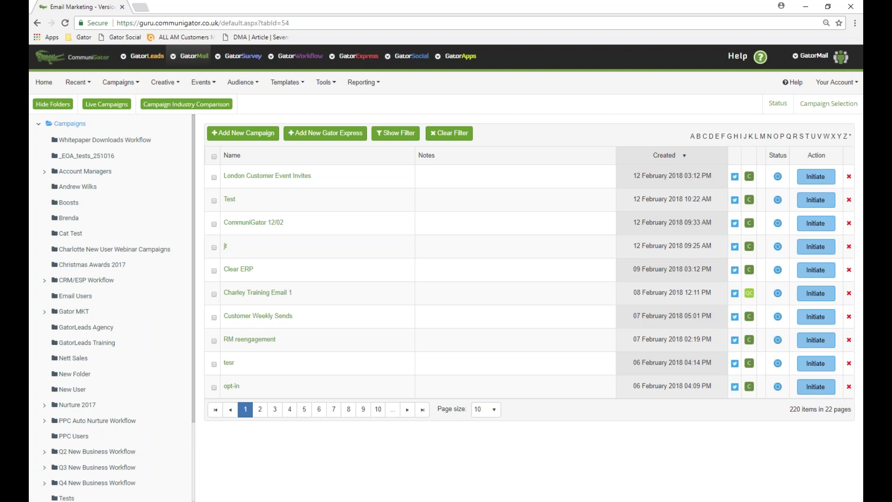
{"action": "left_click", "coordinate": [251, 136]}
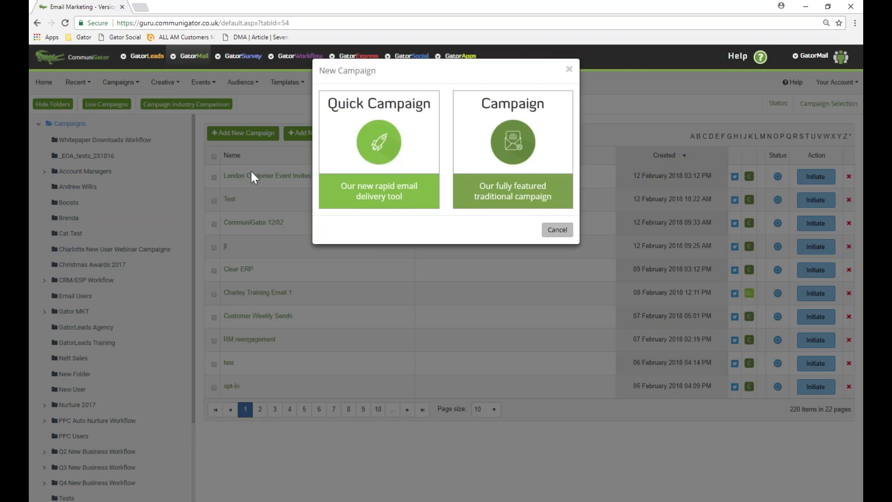
{"action": "left_click", "coordinate": [355, 143]}
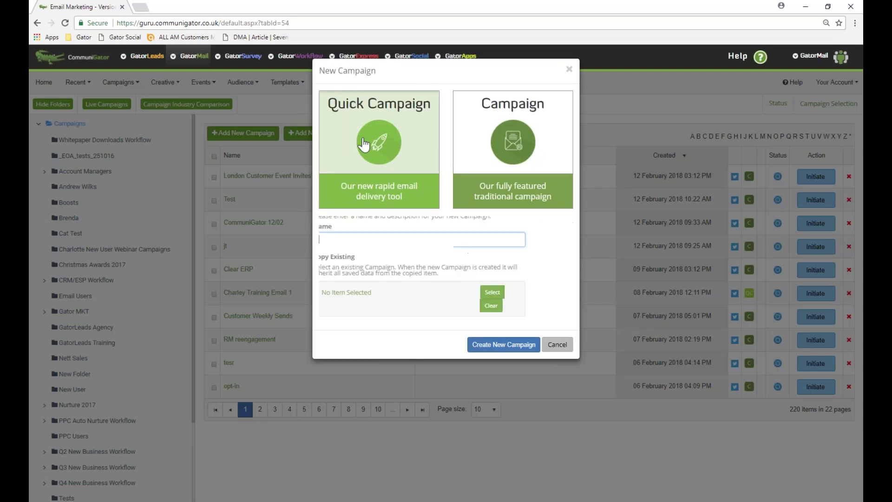
{"action": "left_click", "coordinate": [378, 259]}
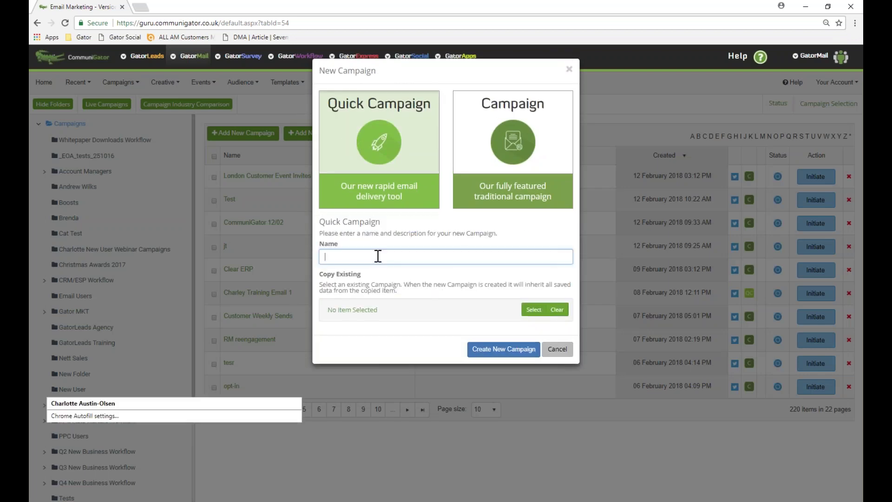
{"action": "type", "text": "Quick Campaig"}
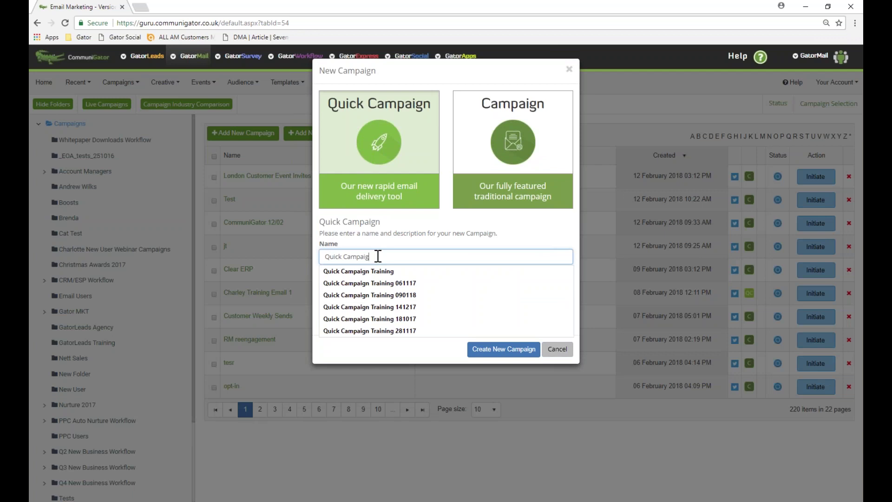
{"action": "type", "text": "n Training 1"}
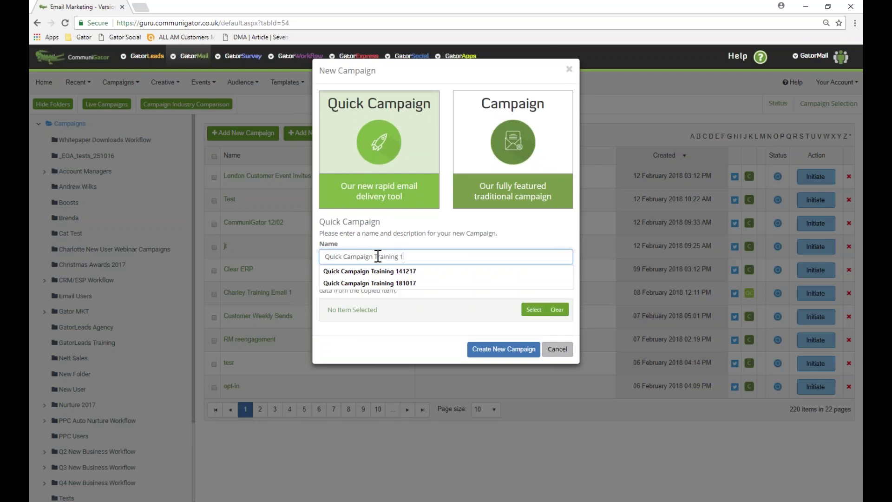
{"action": "type", "text": "30218"}
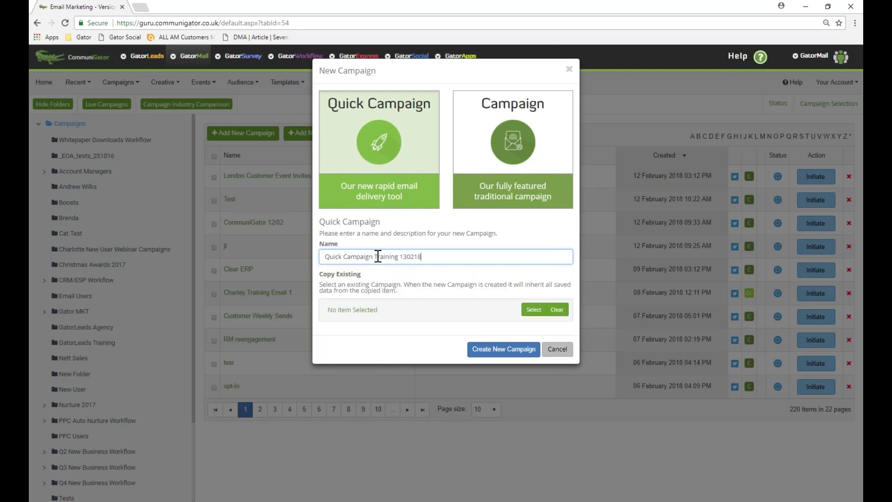
{"action": "left_click", "coordinate": [534, 309]}
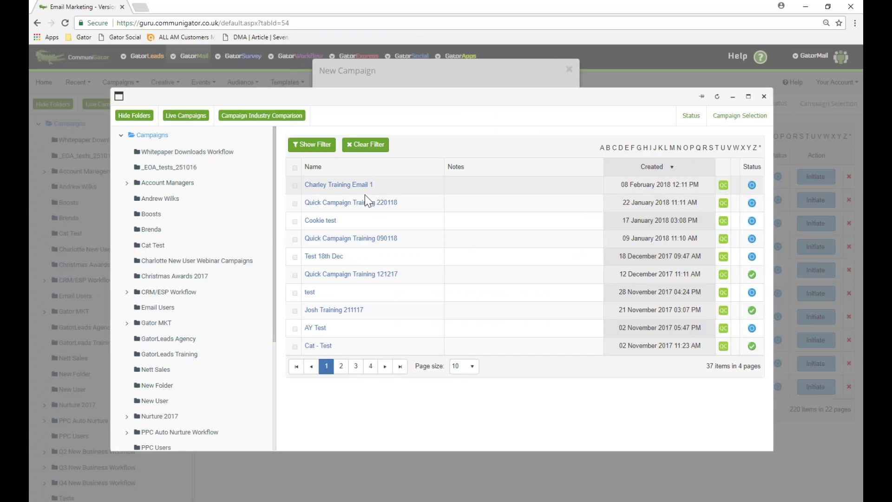
{"action": "left_click", "coordinate": [764, 96]}
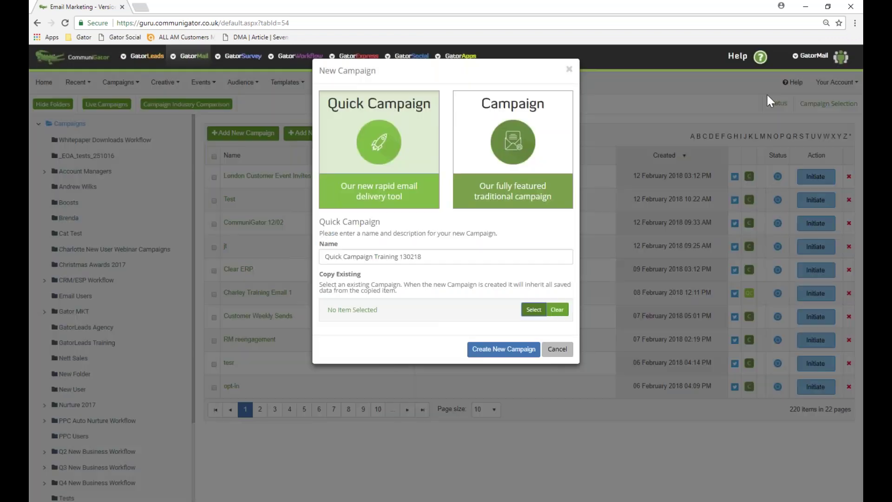
{"action": "left_click", "coordinate": [479, 355]}
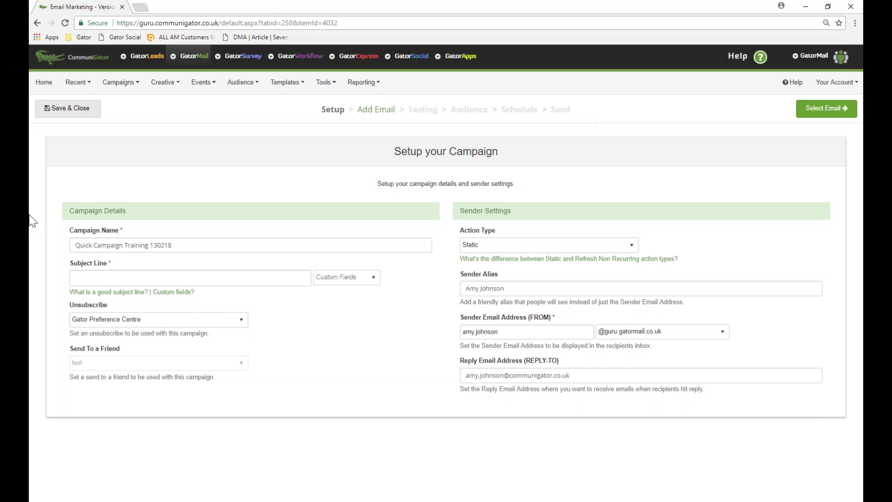
Set the campaign's subject line to Hi followed by the FirstName custom field
{"action": "left_click_drag", "start_coordinate": [183, 240], "coordinate": [73, 242]}
{"action": "left_click", "coordinate": [97, 269]}
{"action": "left_click", "coordinate": [98, 277]}
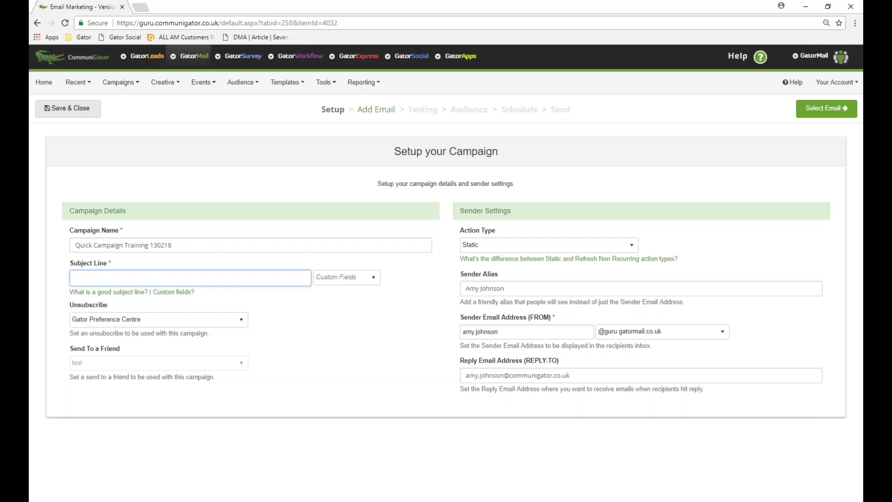
{"action": "type", "text": "Hi"}
{"action": "left_click", "coordinate": [349, 281]}
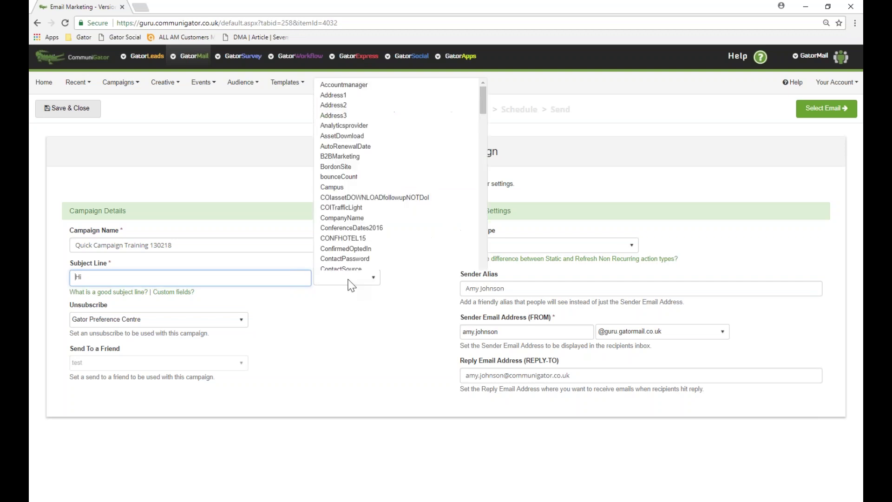
{"action": "scroll", "coordinate": [379, 132], "scroll_direction": "down", "scroll_amount": 3}
{"action": "scroll", "coordinate": [379, 133], "scroll_direction": "down", "scroll_amount": 3}
{"action": "left_click", "coordinate": [330, 234]}
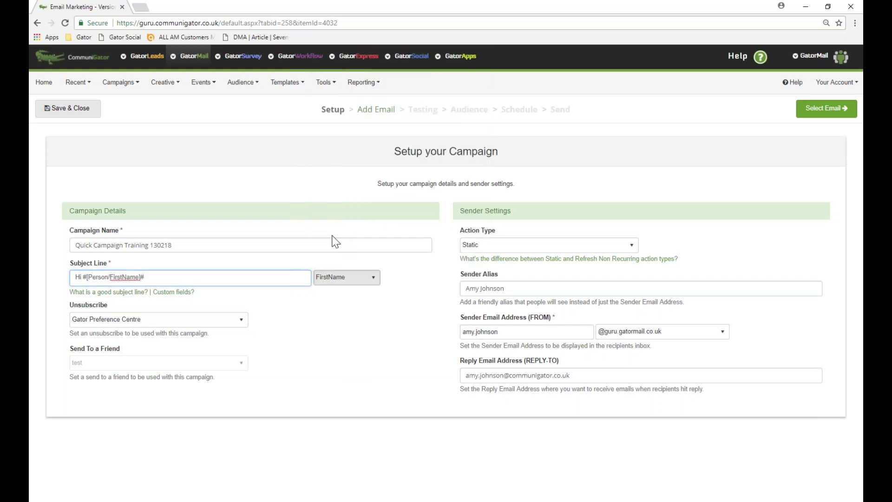
Read through the guidance on what makes a good subject line and close it
{"action": "left_click", "coordinate": [134, 293]}
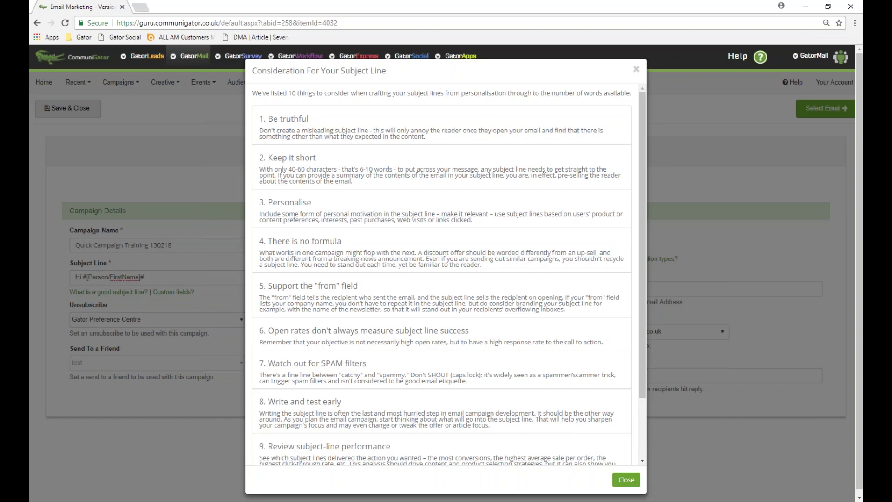
{"action": "scroll", "coordinate": [345, 119], "scroll_direction": "down", "scroll_amount": 3}
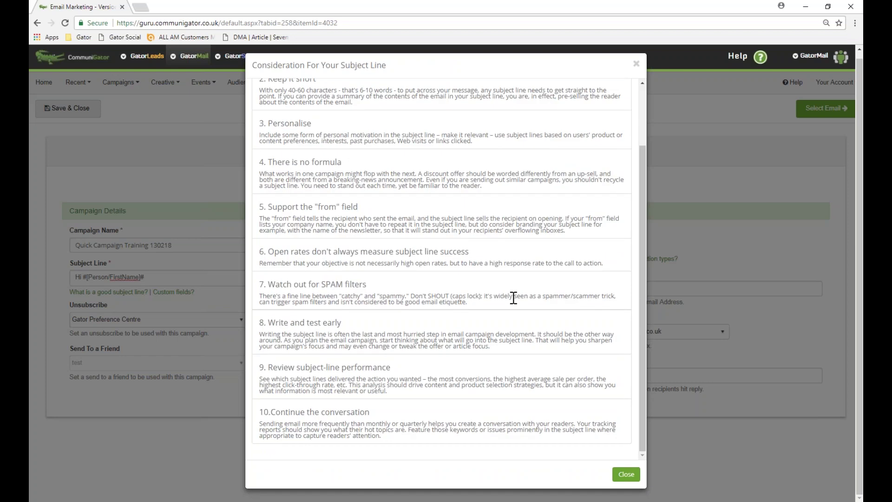
{"action": "left_click", "coordinate": [627, 475]}
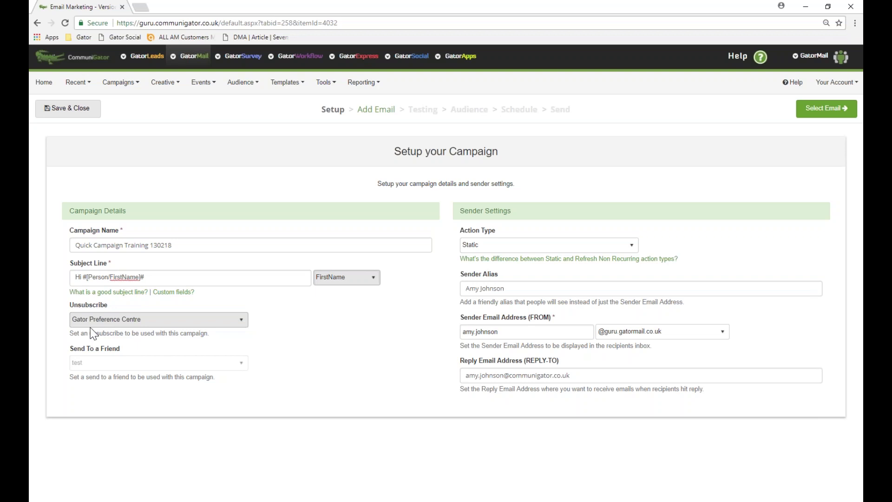
Check the campaign's Unsubscribe setting and view the available Action Type options, keeping Static
{"action": "left_click", "coordinate": [241, 321]}
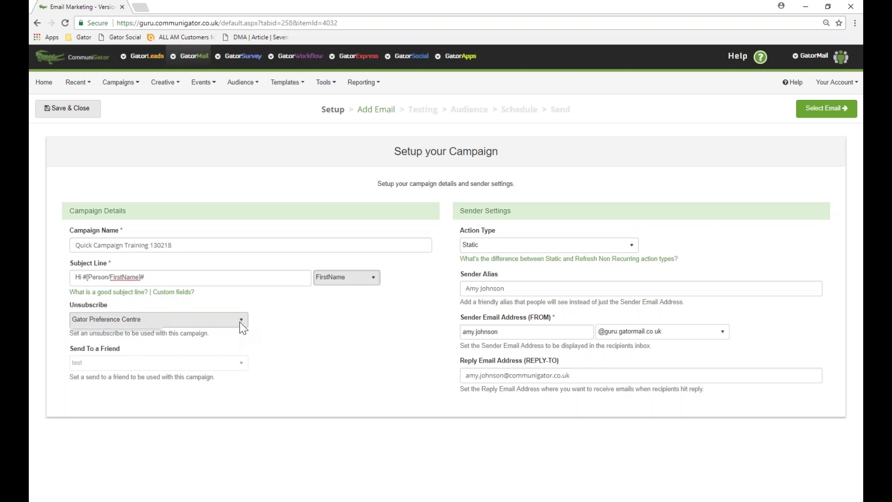
{"action": "left_click", "coordinate": [240, 324]}
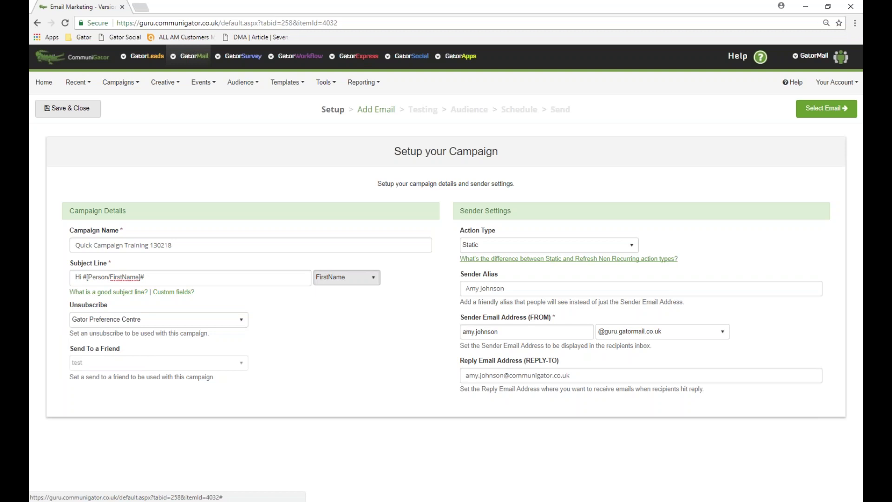
{"action": "left_click", "coordinate": [623, 247]}
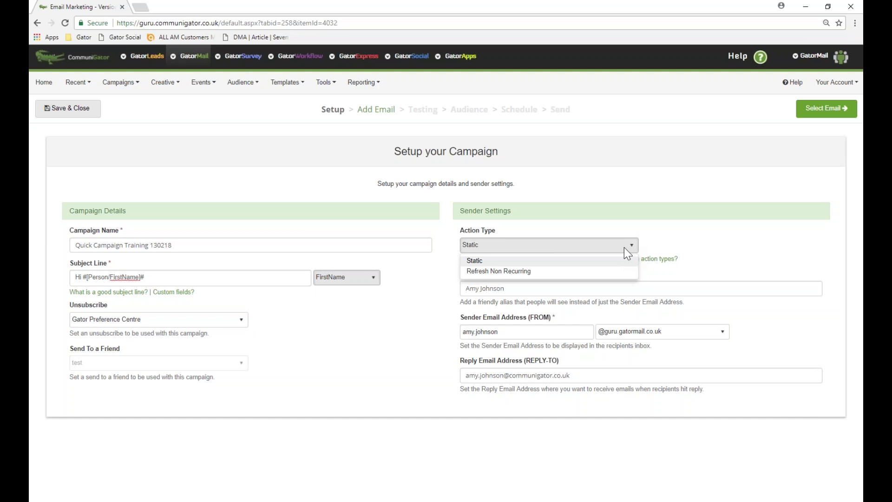
{"action": "left_click", "coordinate": [624, 247]}
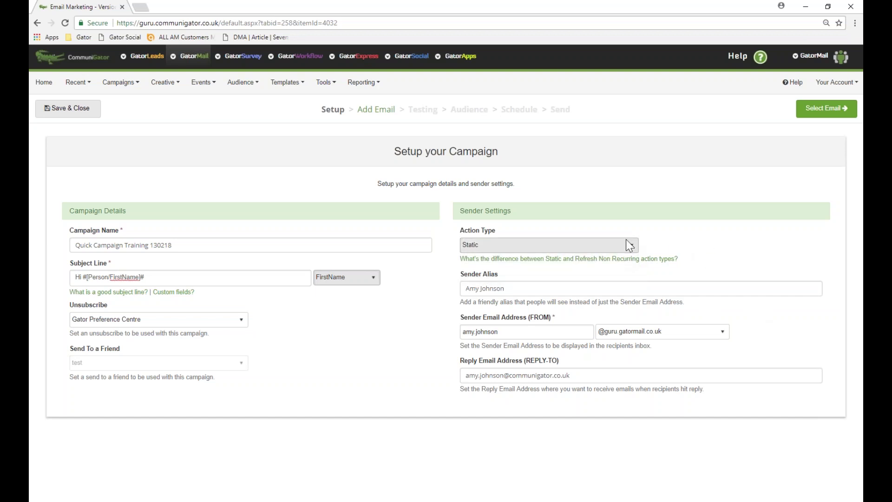
Review the sender alias, the sender email address with its available sending domains, and the reply email address
{"action": "left_click", "coordinate": [509, 289]}
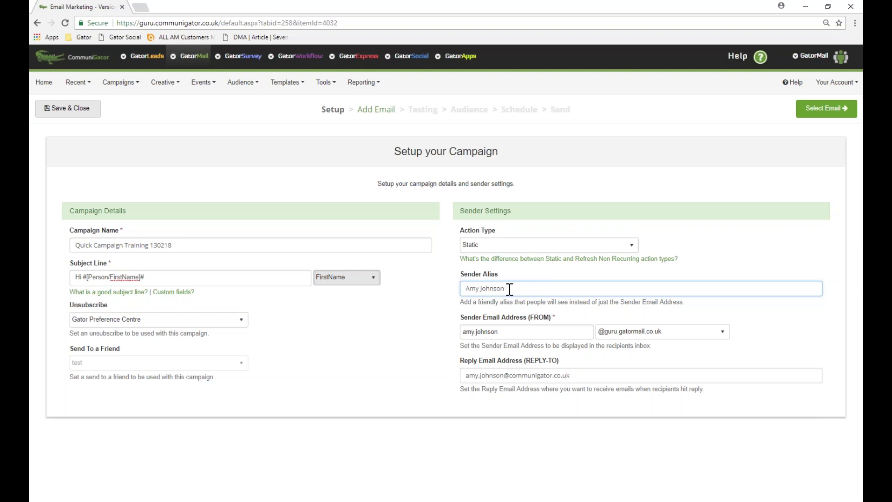
{"action": "left_click", "coordinate": [544, 331]}
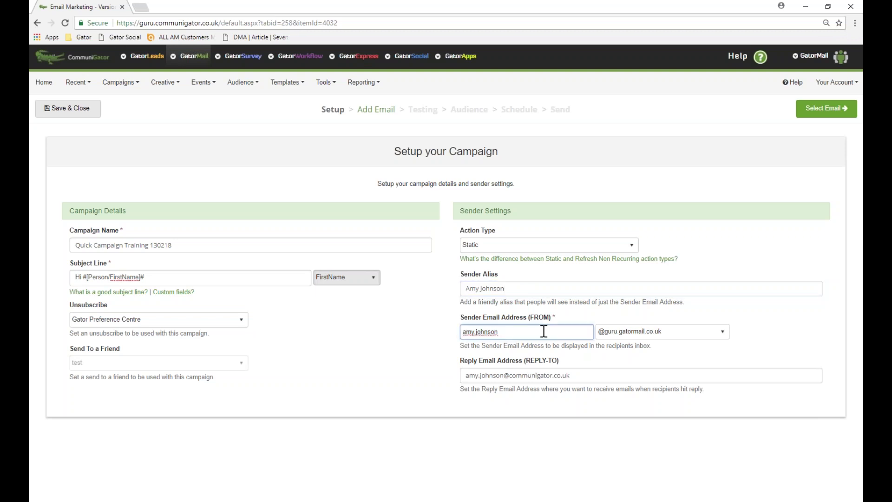
{"action": "left_click_drag", "start_coordinate": [543, 330], "coordinate": [458, 331]}
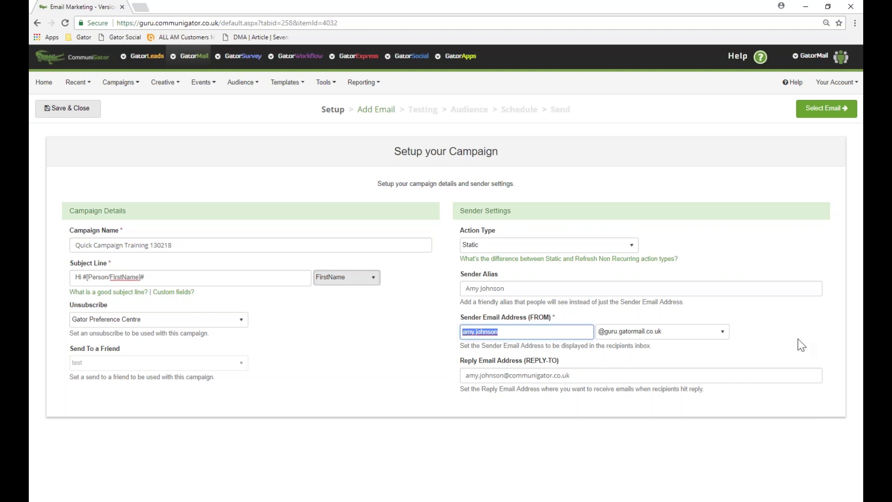
{"action": "left_click", "coordinate": [716, 335]}
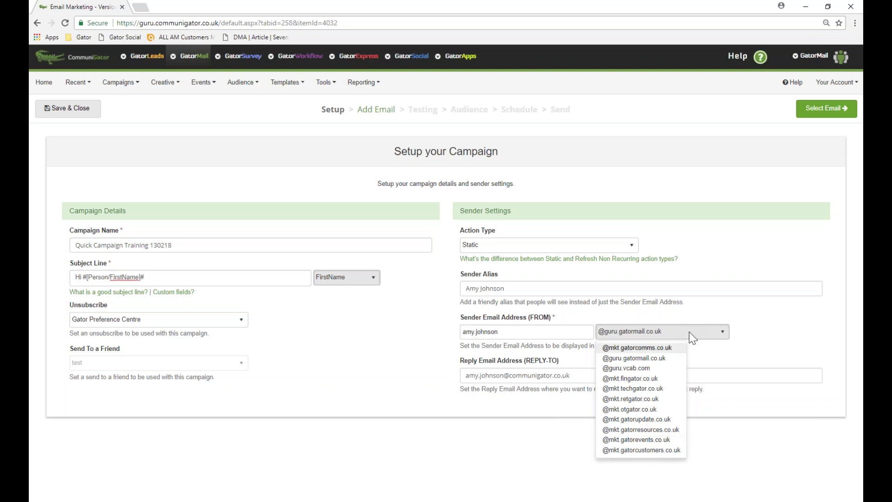
{"action": "left_click", "coordinate": [772, 348]}
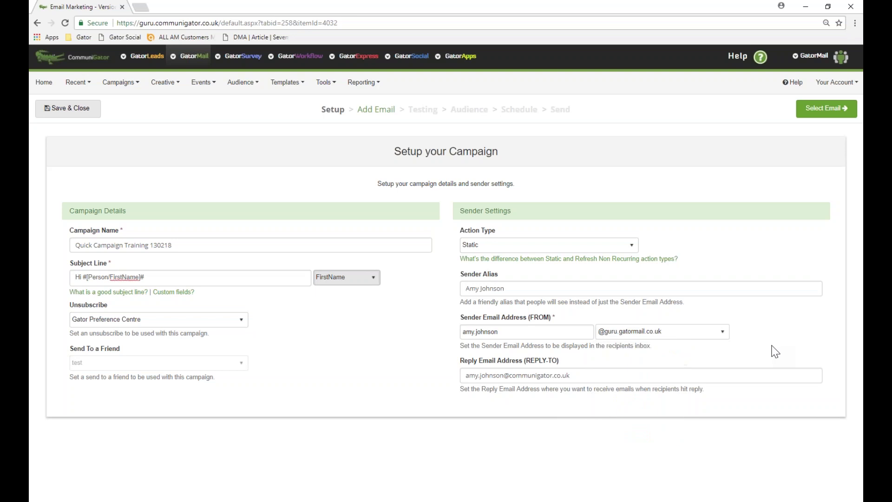
{"action": "left_click", "coordinate": [582, 376]}
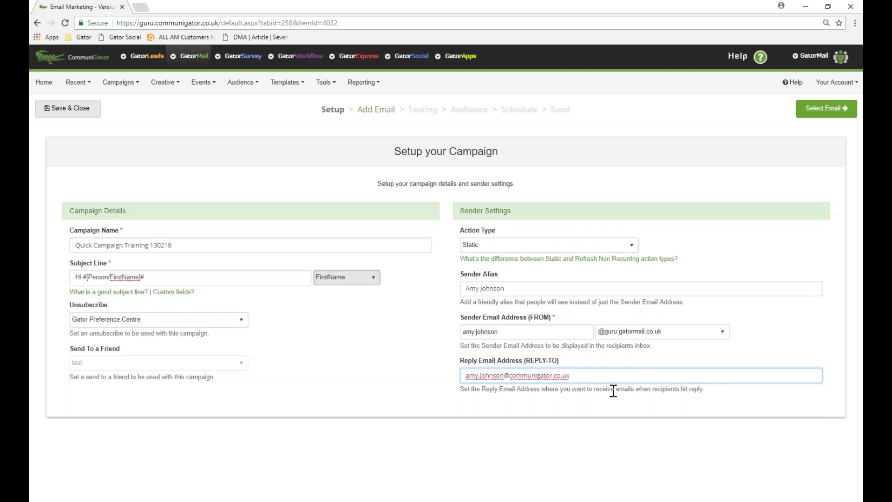
{"action": "left_click", "coordinate": [590, 461]}
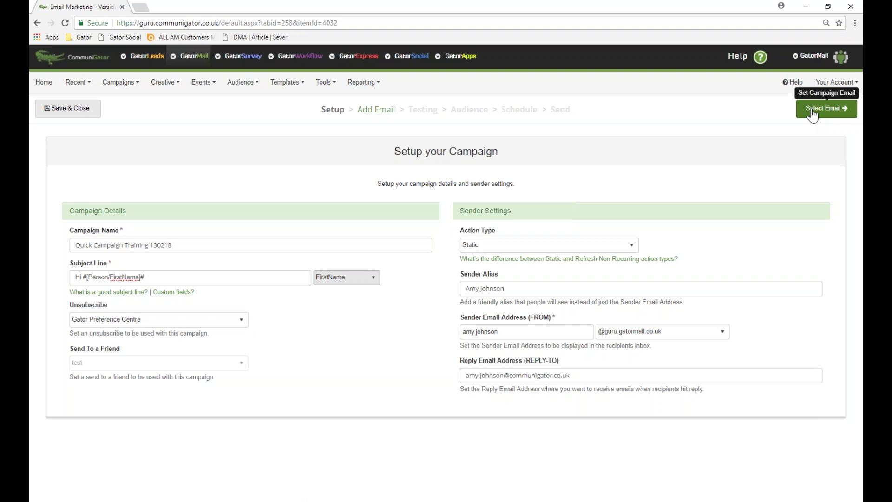
In the Add Email stage, look at the existing emails available to copy, then start a new email instead
{"action": "left_click", "coordinate": [377, 111]}
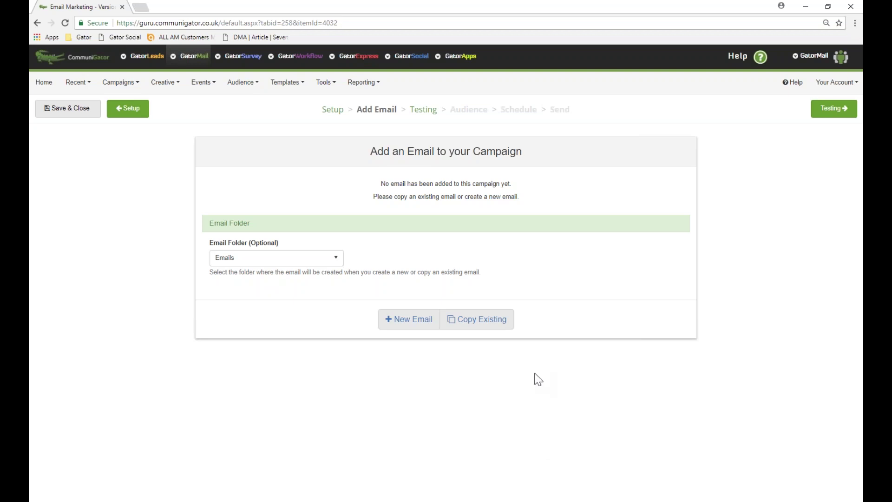
{"action": "left_click", "coordinate": [496, 324]}
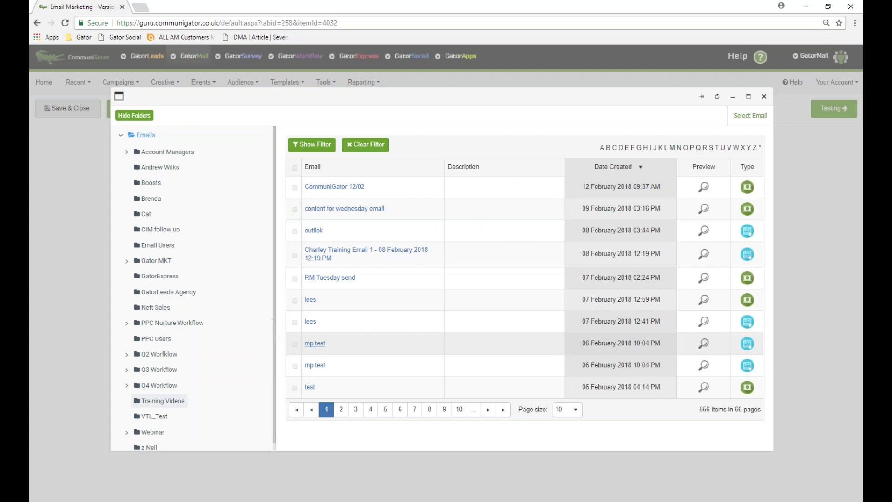
{"action": "left_click", "coordinate": [764, 97]}
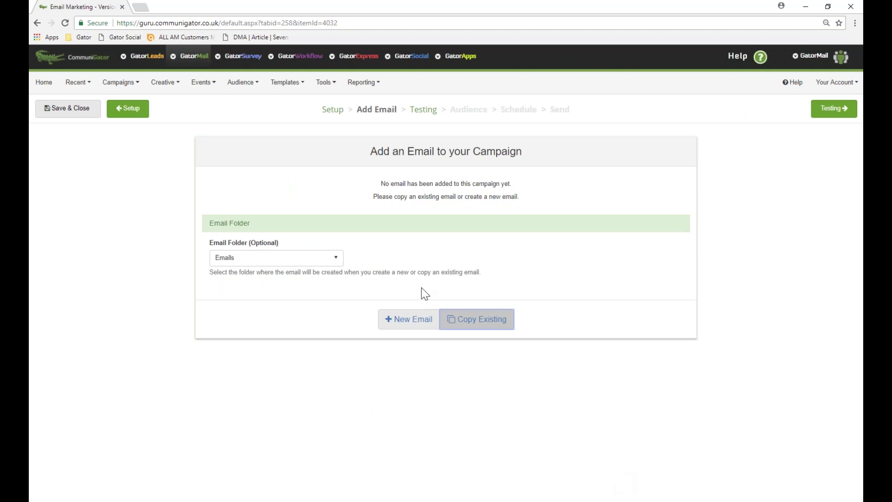
{"action": "left_click", "coordinate": [419, 327]}
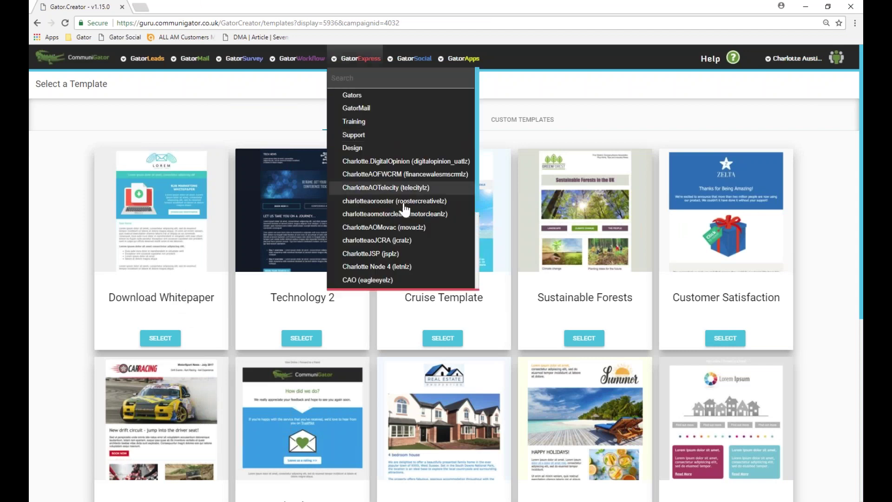
Browse the styled templates including their last page, then look through the basic and custom templates
{"action": "scroll", "coordinate": [427, 264], "scroll_direction": "down", "scroll_amount": 2}
{"action": "scroll", "coordinate": [427, 264], "scroll_direction": "down", "scroll_amount": 3}
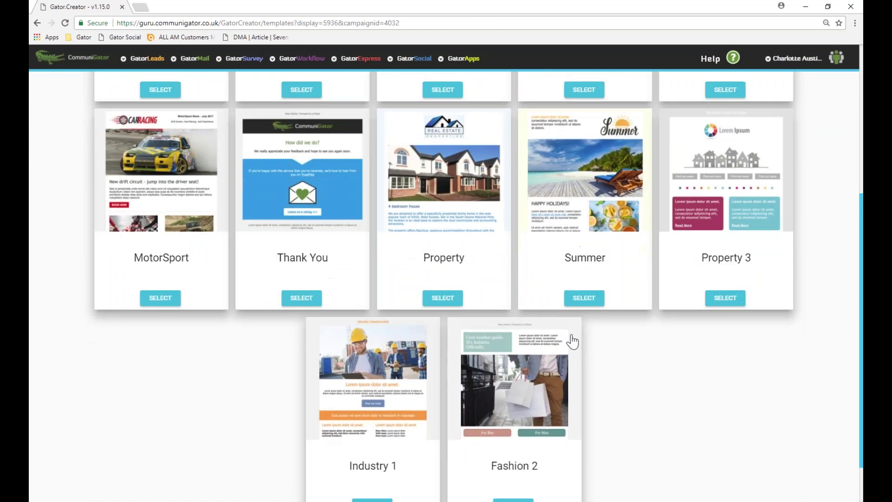
{"action": "scroll", "coordinate": [564, 319], "scroll_direction": "down", "scroll_amount": 1}
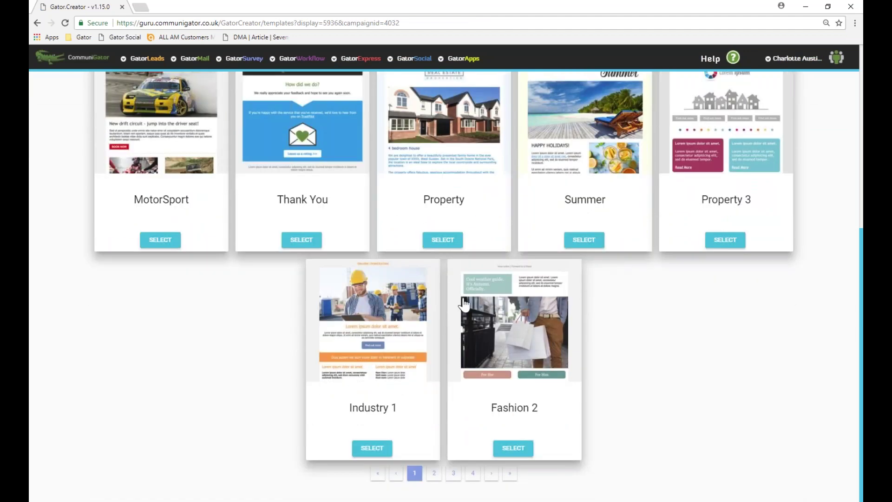
{"action": "left_click", "coordinate": [509, 473]}
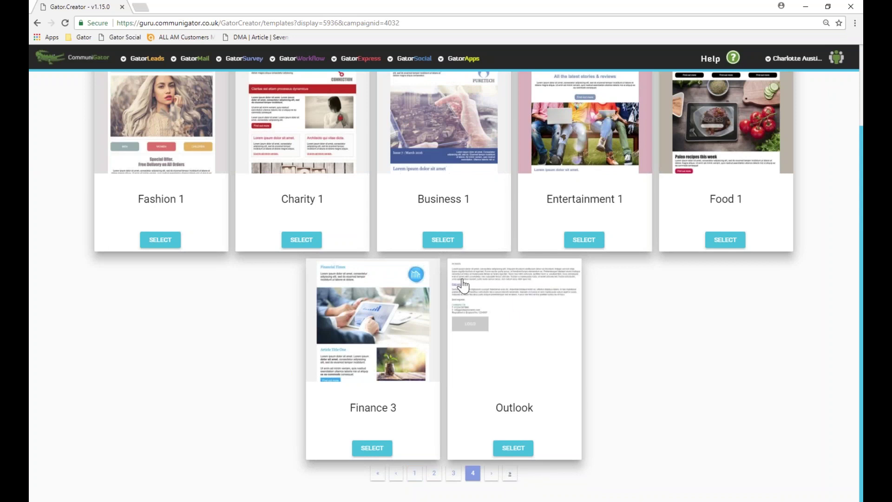
{"action": "scroll", "coordinate": [729, 332], "scroll_direction": "up", "scroll_amount": 2}
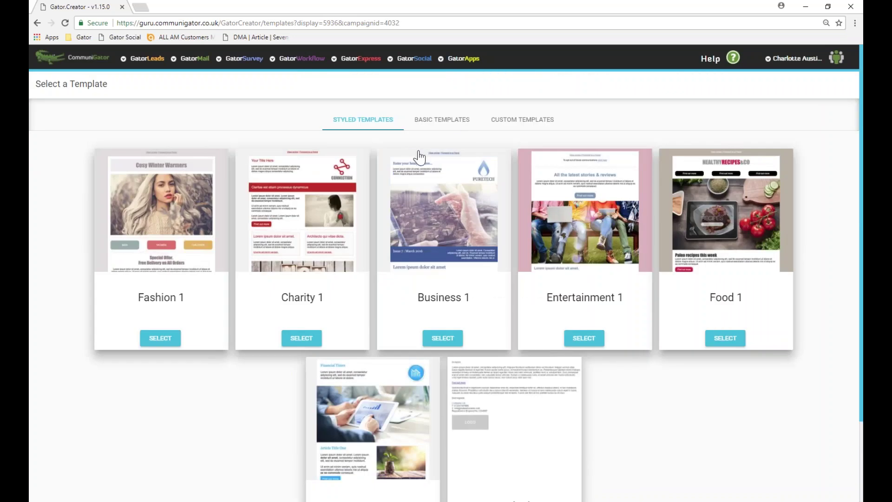
{"action": "left_click", "coordinate": [451, 120]}
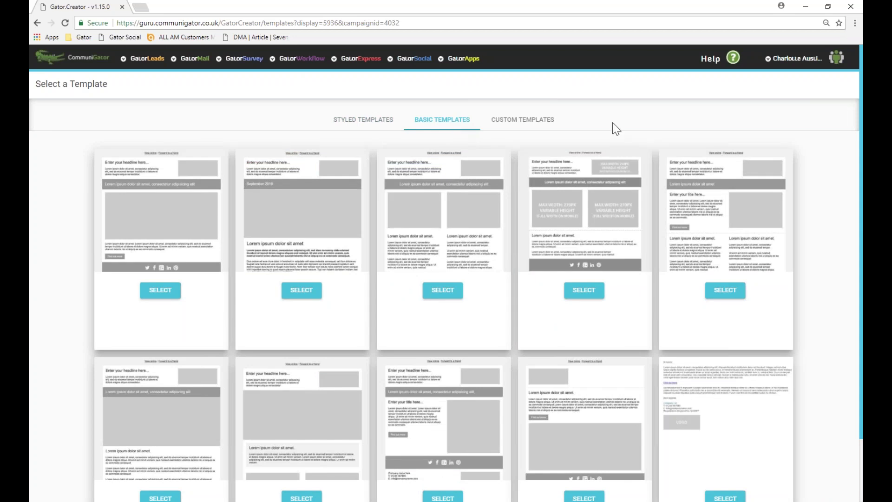
{"action": "left_click", "coordinate": [525, 120]}
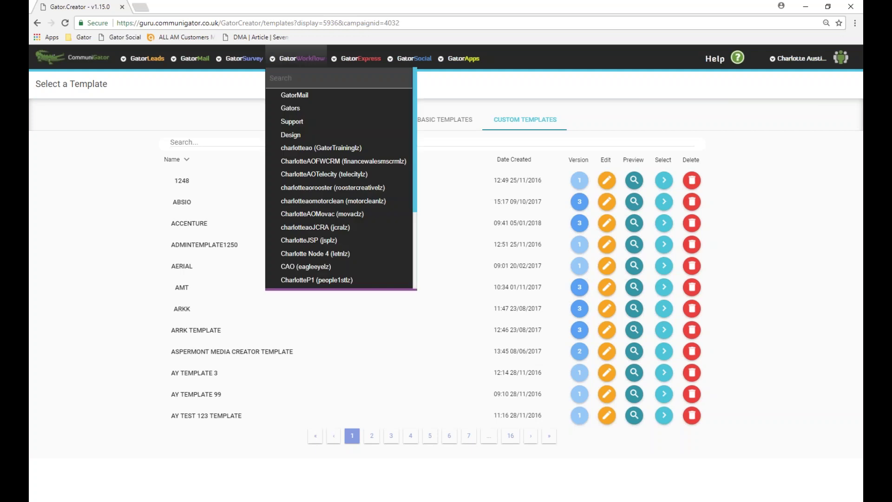
Choose the third basic template in the first row, with two side-by-side images, and run its setup wizard
{"action": "left_click", "coordinate": [460, 121]}
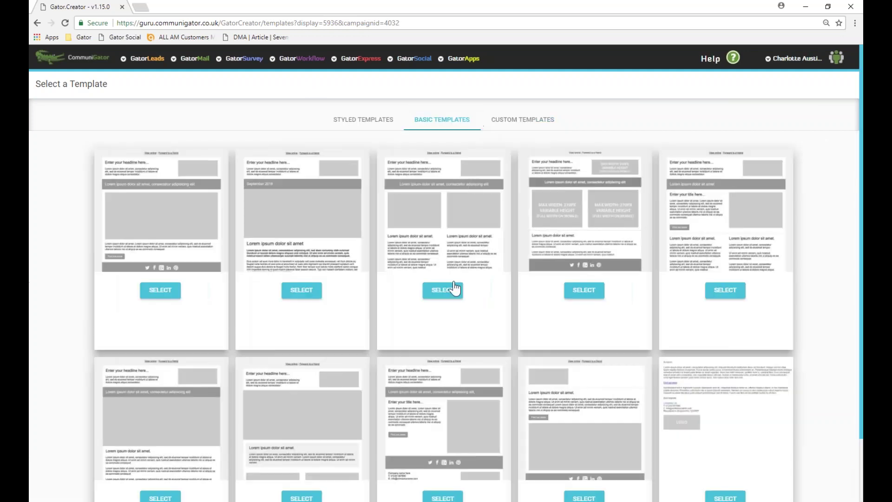
{"action": "left_click", "coordinate": [445, 289]}
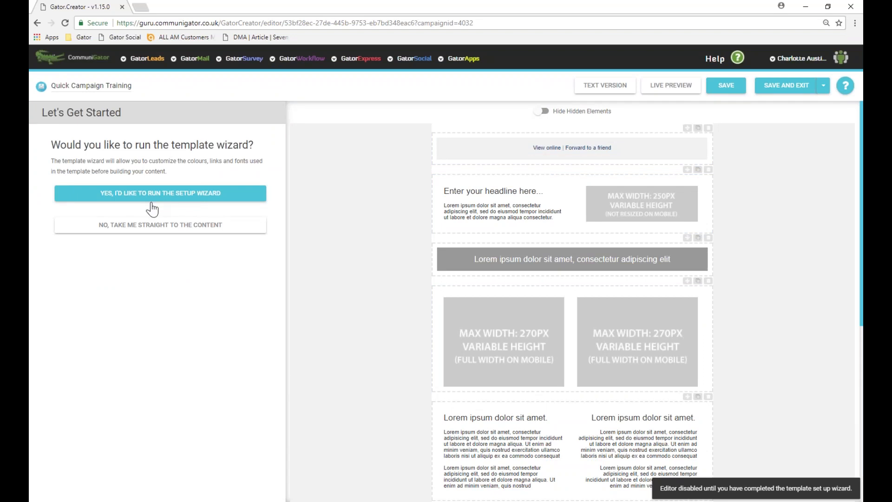
{"action": "left_click", "coordinate": [113, 200]}
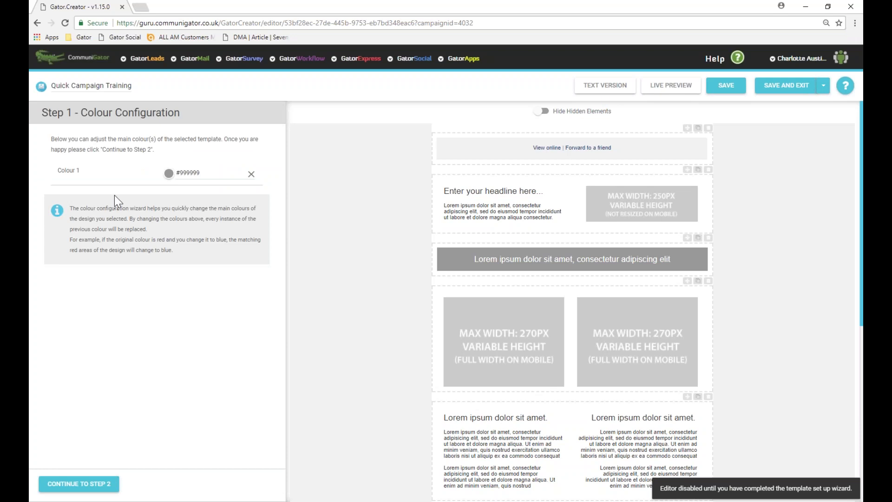
Set the template's Colour 1 to the green #499f40 and check it throughout the email design
{"action": "left_click", "coordinate": [168, 174]}
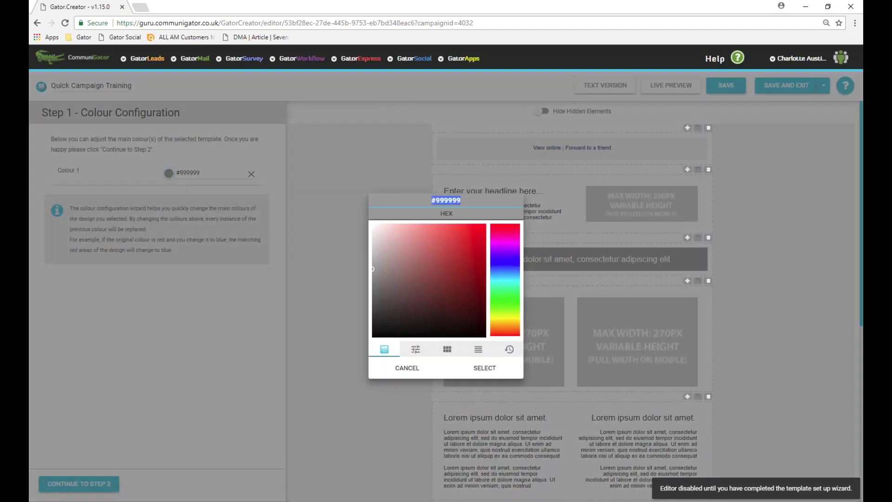
{"action": "left_click", "coordinate": [415, 349]}
{"action": "left_click", "coordinate": [496, 267]}
{"action": "left_click", "coordinate": [500, 296]}
{"action": "left_click", "coordinate": [371, 350]}
{"action": "left_click", "coordinate": [514, 301]}
{"action": "left_click", "coordinate": [465, 243]}
{"action": "left_click", "coordinate": [440, 241]}
{"action": "left_click", "coordinate": [435, 260]}
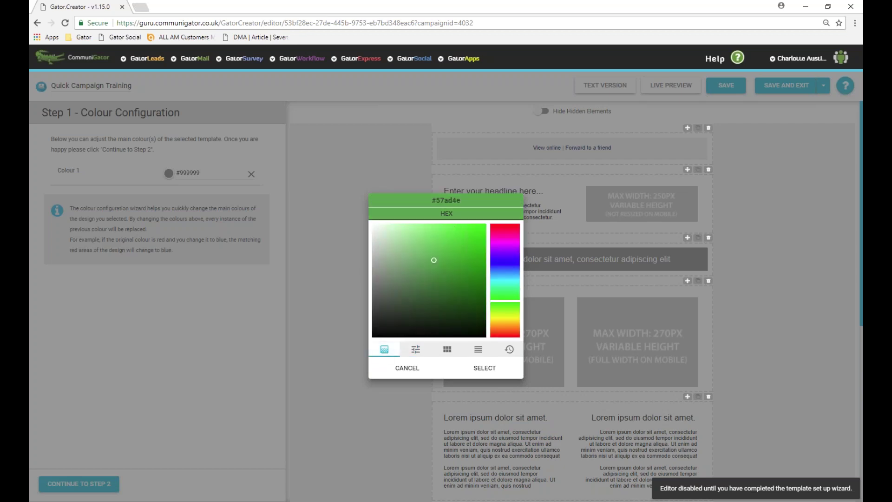
{"action": "left_click", "coordinate": [438, 260]}
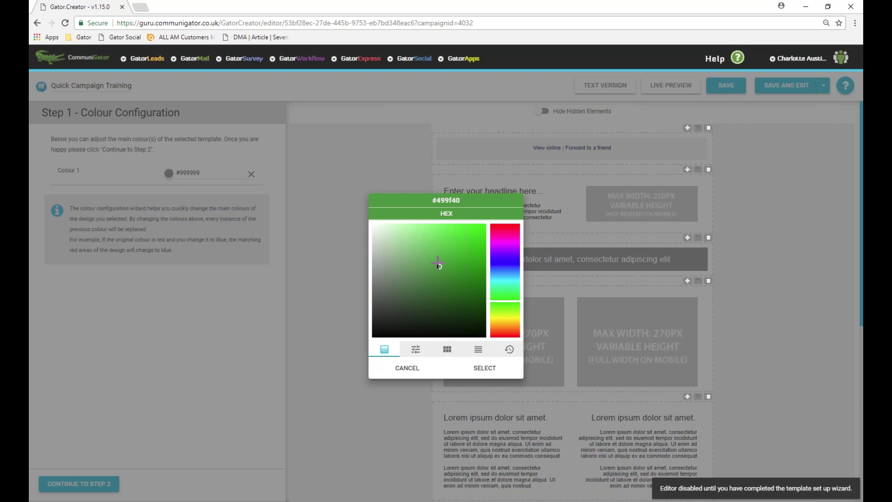
{"action": "left_click", "coordinate": [488, 376]}
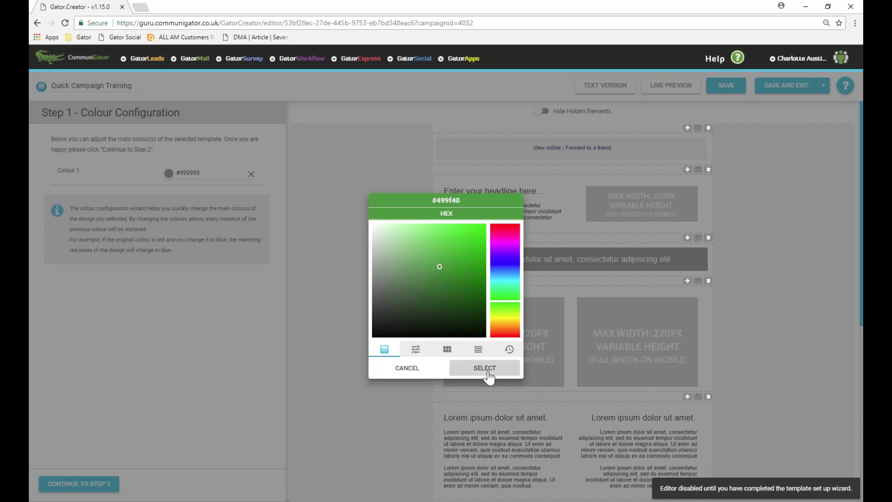
{"action": "scroll", "coordinate": [534, 237], "scroll_direction": "down", "scroll_amount": 5}
{"action": "scroll", "coordinate": [587, 282], "scroll_direction": "down", "scroll_amount": 2}
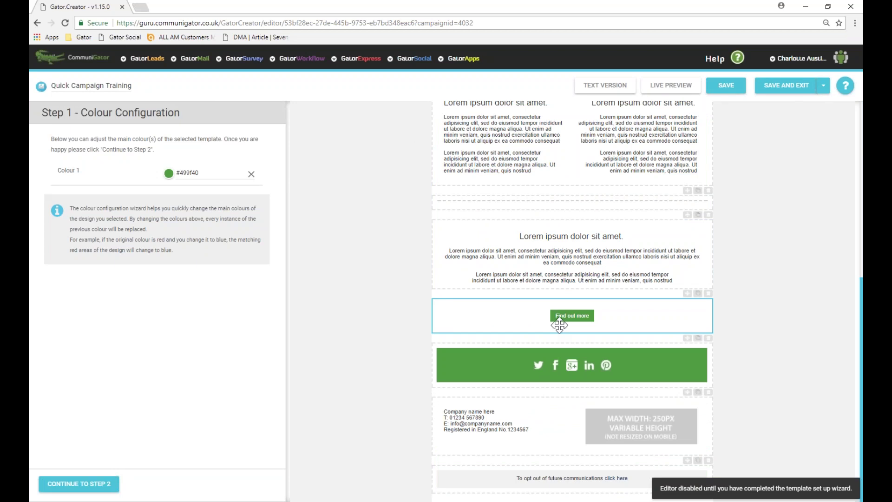
Continue to the wizard's styling options, set the Link Color to the green #499f40 and turn on Underline Links
{"action": "left_click", "coordinate": [110, 483]}
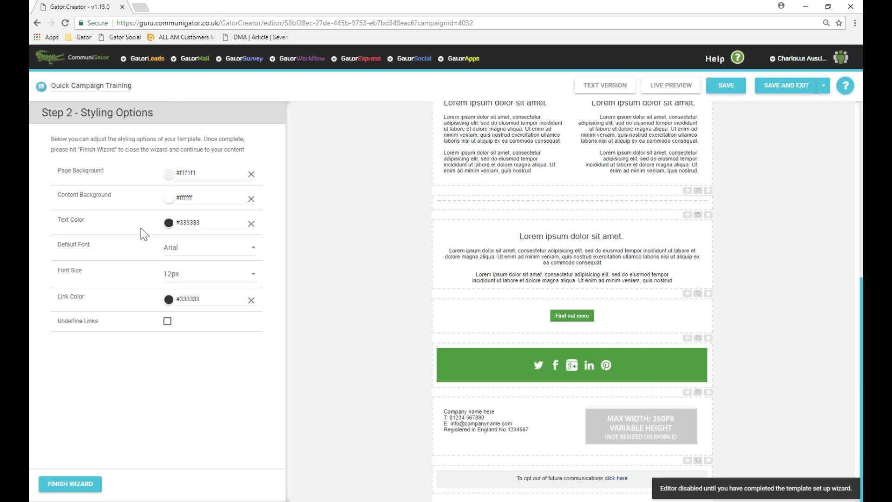
{"action": "left_click", "coordinate": [169, 302]}
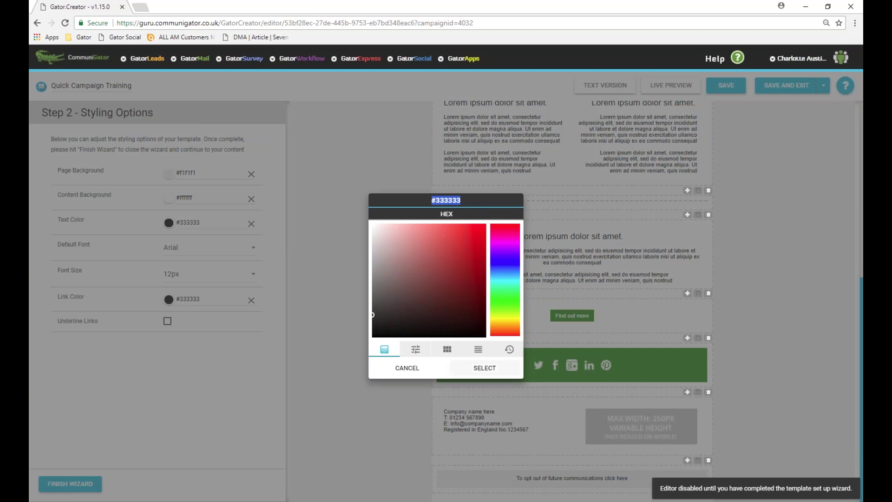
{"action": "left_click", "coordinate": [509, 349]}
{"action": "left_click", "coordinate": [384, 231]}
{"action": "left_click", "coordinate": [481, 368]}
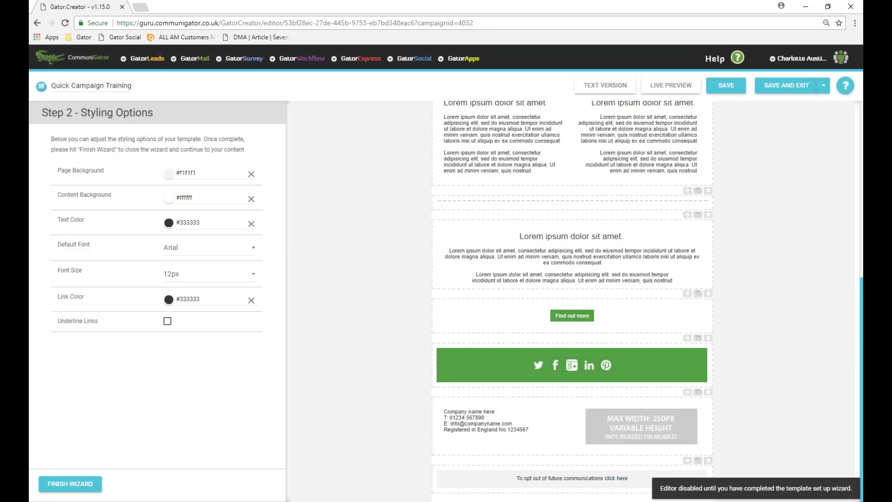
{"action": "left_click", "coordinate": [168, 320]}
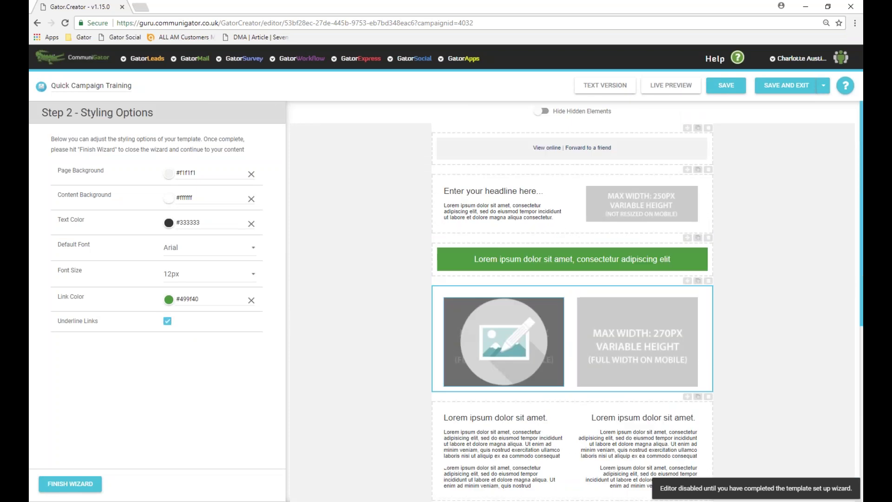
{"action": "scroll", "coordinate": [570, 250], "scroll_direction": "down", "scroll_amount": 7}
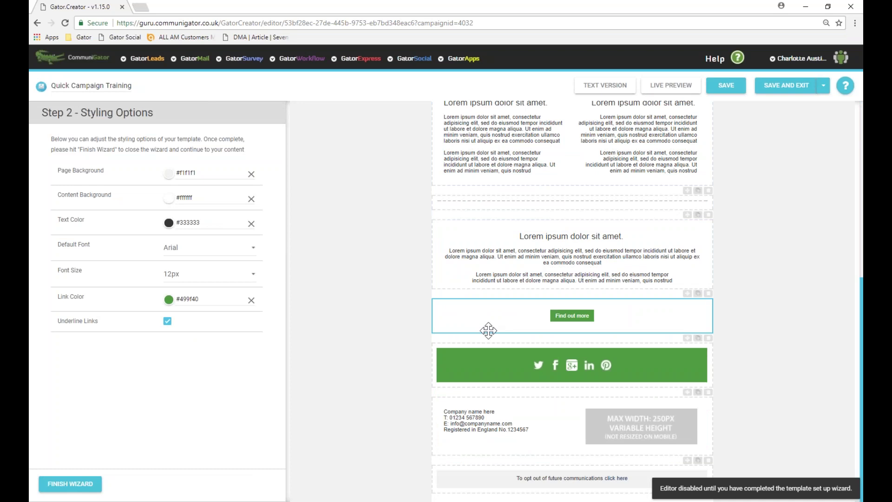
Keep Arial as the template's default font and finish the setup wizard
{"action": "left_click", "coordinate": [225, 255]}
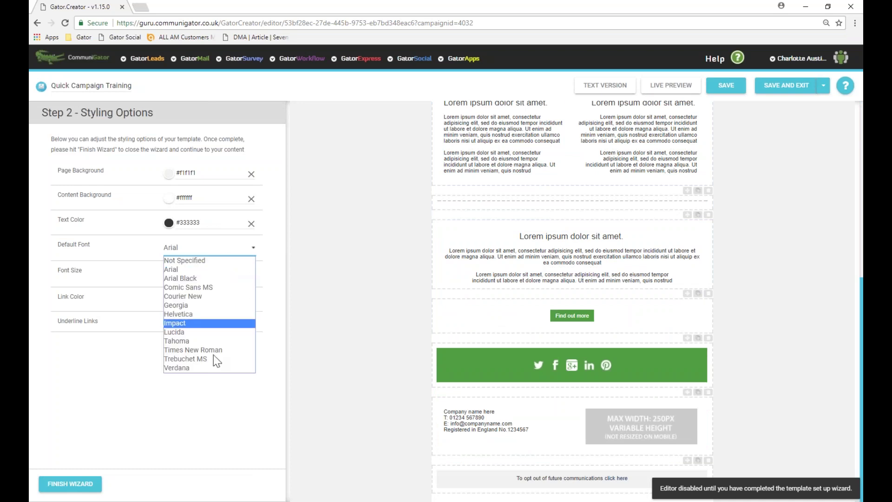
{"action": "left_click", "coordinate": [183, 270]}
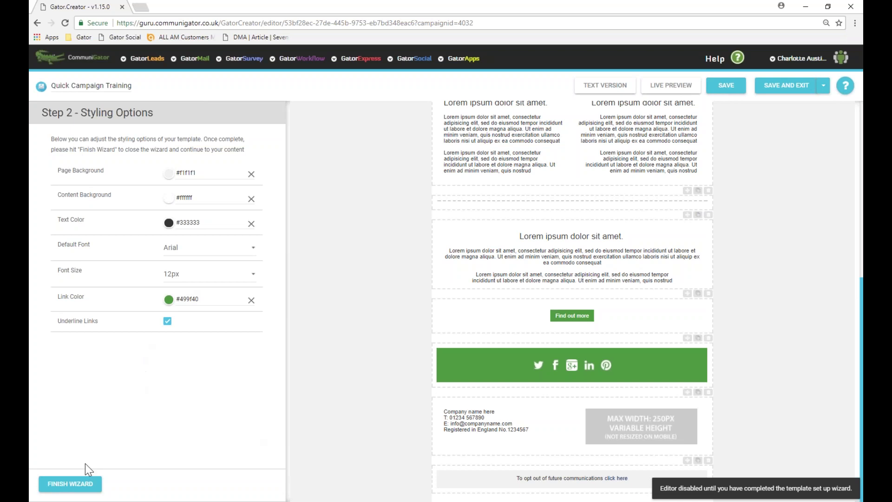
{"action": "left_click", "coordinate": [80, 485]}
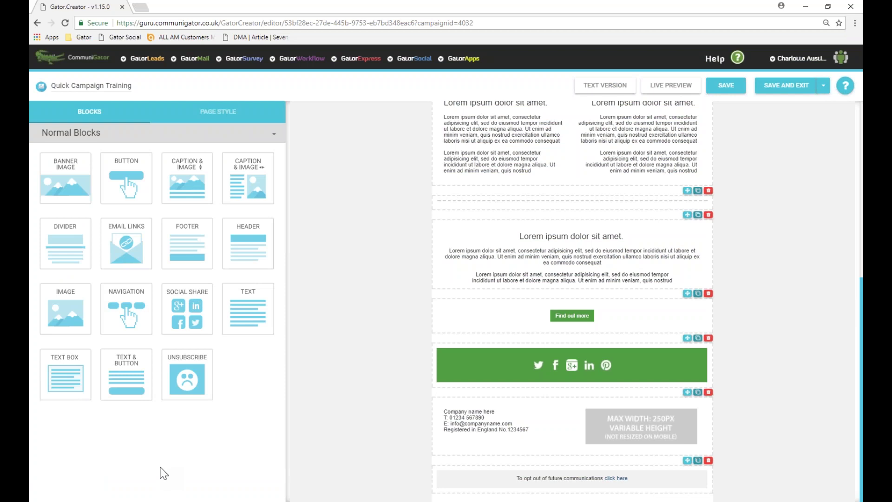
Open the headline text of the header block, beside the 250px image placeholder, for editing
{"action": "scroll", "coordinate": [462, 295], "scroll_direction": "up", "scroll_amount": 7}
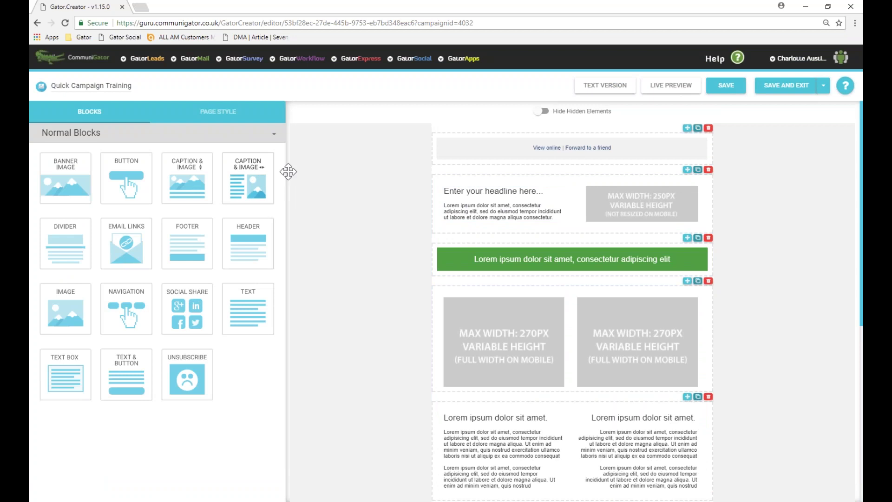
{"action": "mouse_move", "coordinate": [241, 171]}
{"action": "left_mouse_down"}
{"action": "mouse_move", "coordinate": [523, 170]}
{"action": "mouse_move", "coordinate": [534, 188]}
{"action": "mouse_move", "coordinate": [239, 175]}
{"action": "left_mouse_up"}
{"action": "left_click", "coordinate": [488, 209]}
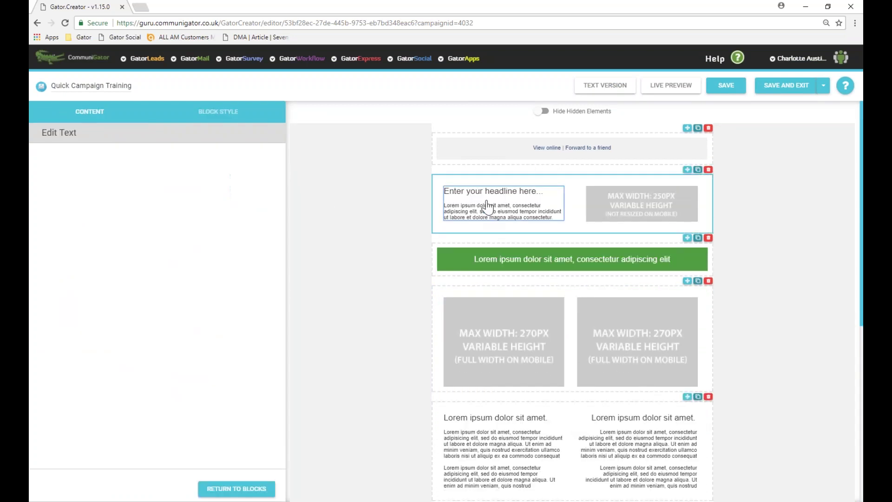
{"action": "left_click", "coordinate": [133, 251]}
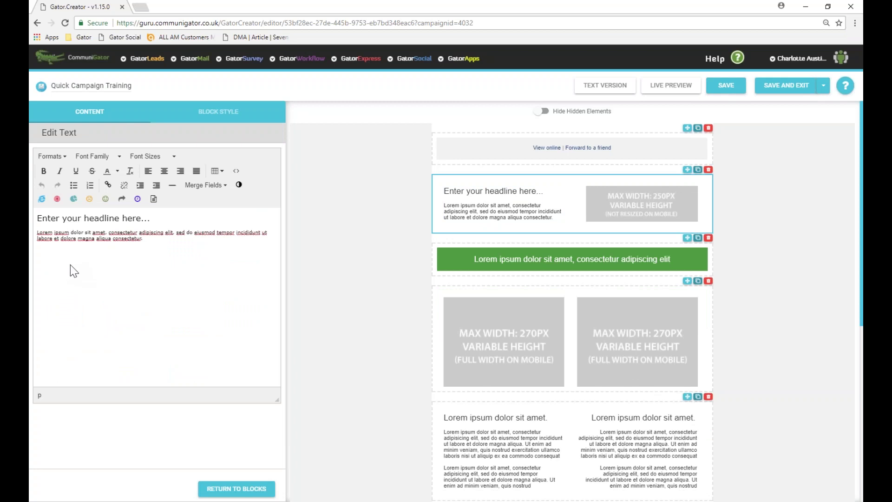
Try left alignment and a narrower image column in the header block's style, restoring right alignment and equal columns
{"action": "left_click", "coordinate": [201, 118]}
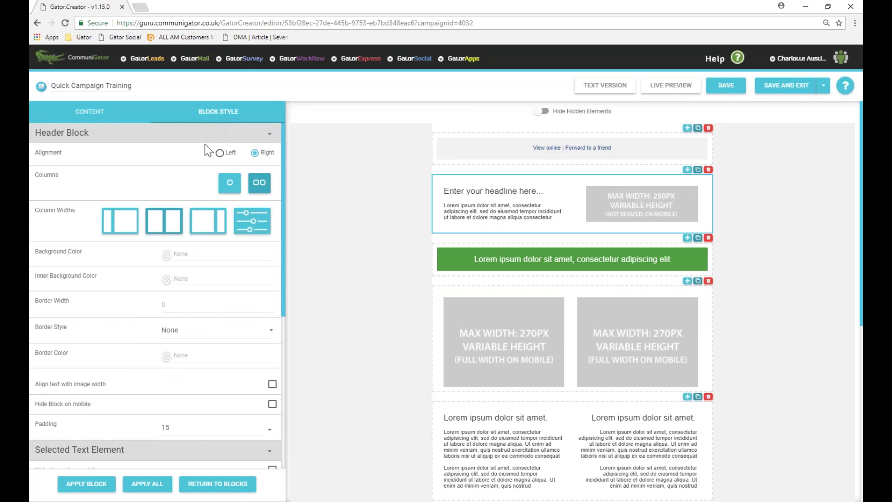
{"action": "left_click", "coordinate": [219, 153]}
{"action": "left_click", "coordinate": [254, 154]}
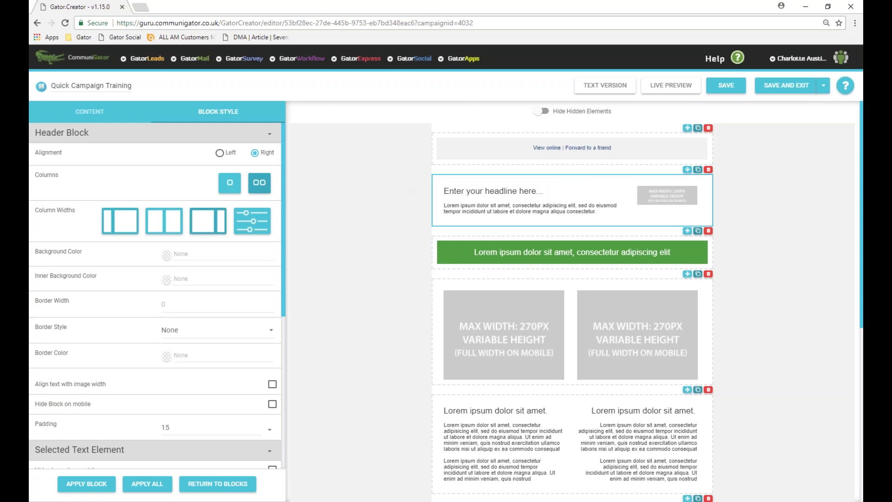
{"action": "left_click", "coordinate": [165, 224]}
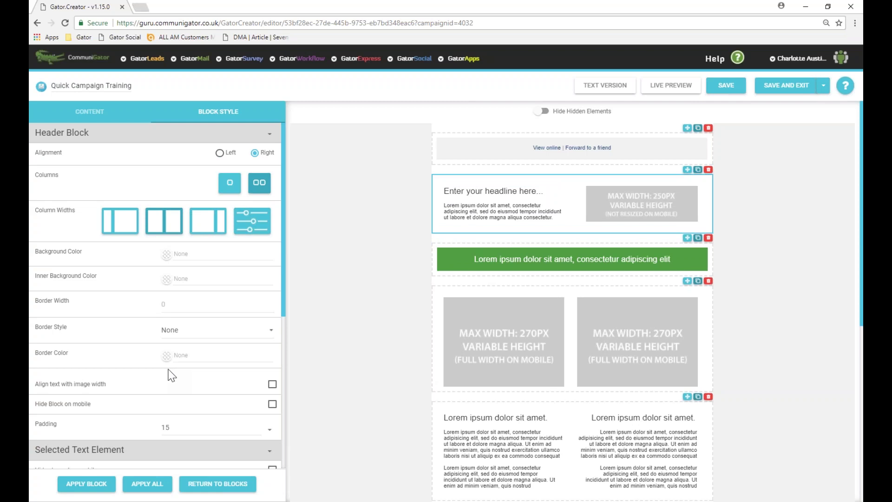
{"action": "left_click", "coordinate": [88, 112]}
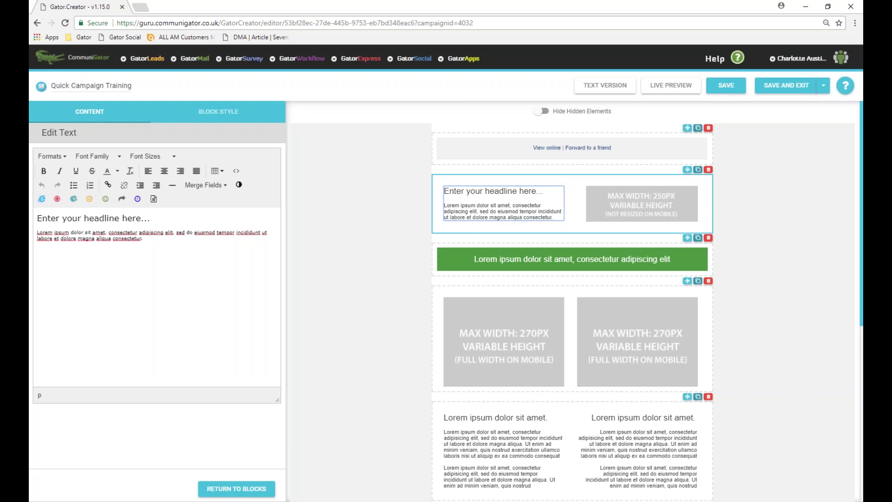
Replace the header block's headline with "Hi" followed by the FirstName merge field
{"action": "left_click_drag", "start_coordinate": [155, 218], "coordinate": [34, 215]}
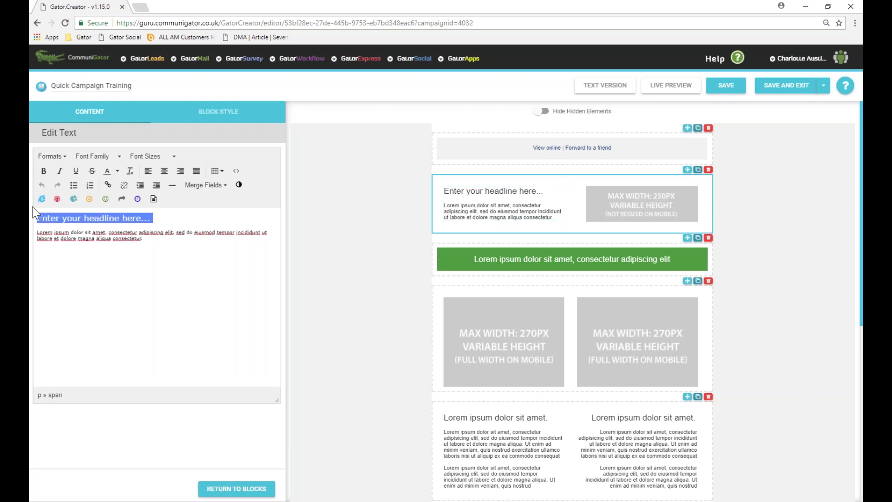
{"action": "type", "text": "Hi"}
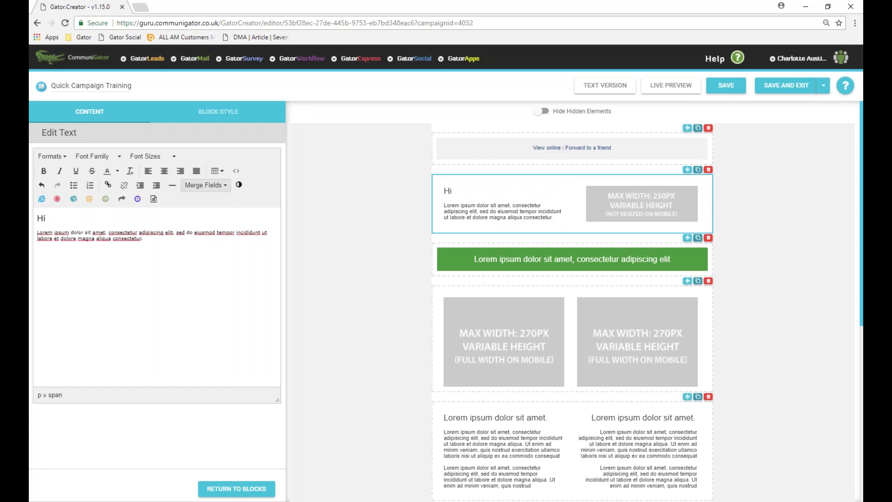
{"action": "left_click", "coordinate": [205, 185]}
{"action": "scroll", "coordinate": [241, 285], "scroll_direction": "down", "scroll_amount": 5}
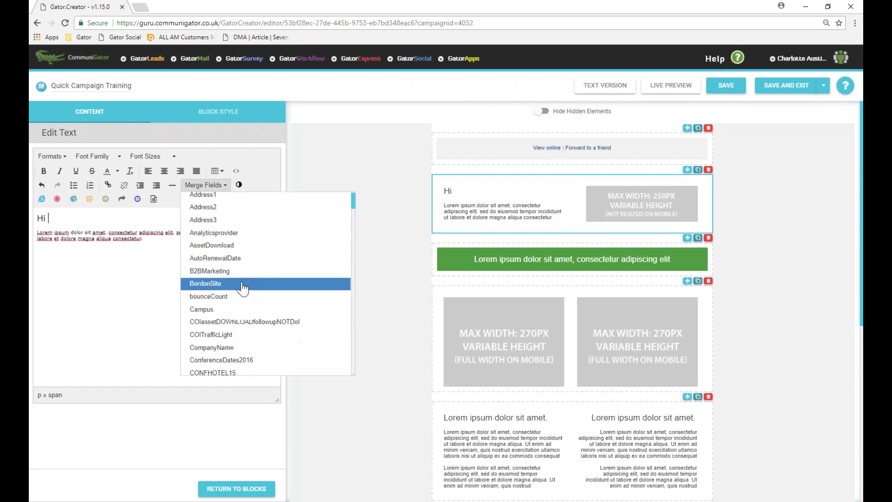
{"action": "scroll", "coordinate": [245, 308], "scroll_direction": "down", "scroll_amount": 5}
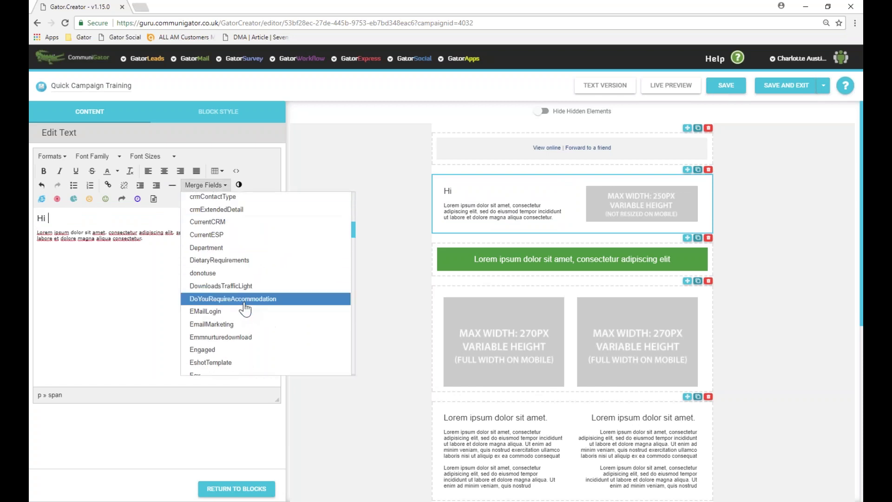
{"action": "scroll", "coordinate": [241, 325], "scroll_direction": "down", "scroll_amount": 1}
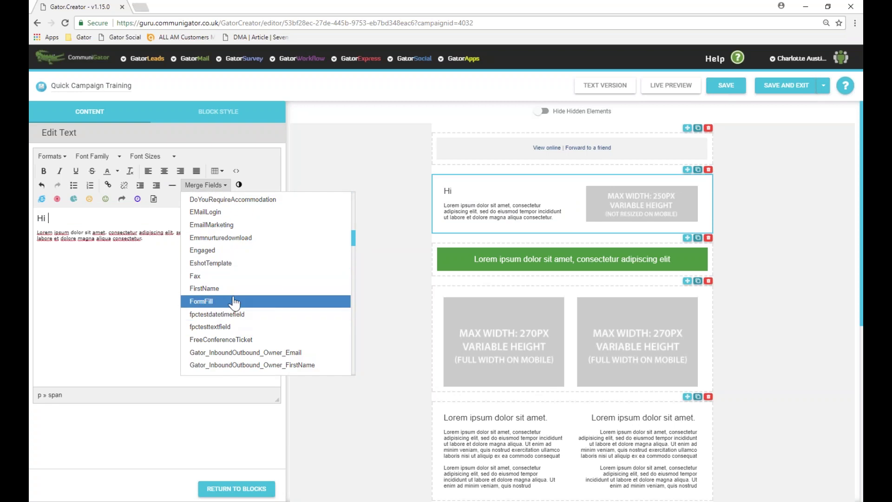
{"action": "left_click", "coordinate": [230, 292]}
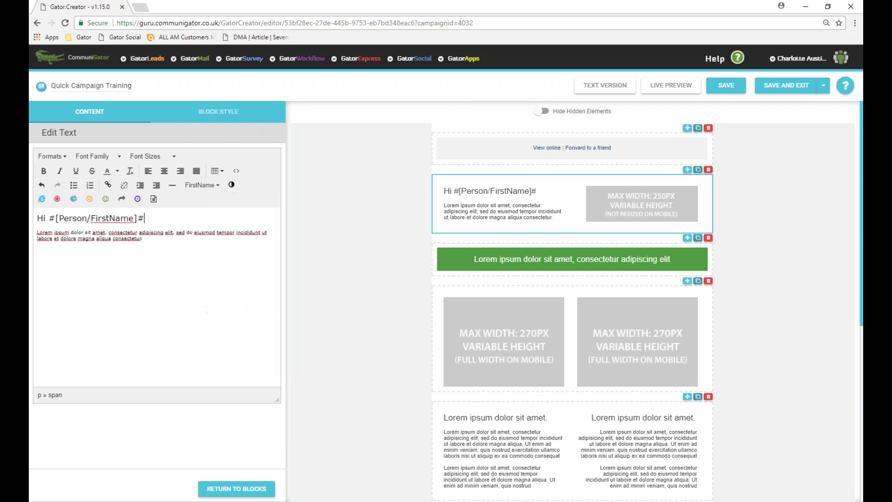
Replace the placeholder text under the greeting with "February Newsletter" and add a line reading "Home Page"
{"action": "left_click_drag", "start_coordinate": [156, 238], "coordinate": [31, 244]}
{"action": "type", "text": "February Newsletter"}
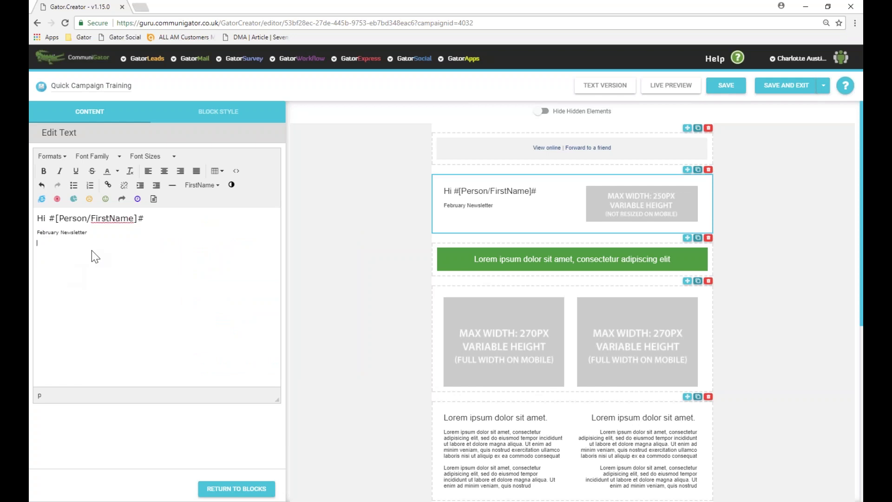
{"action": "key", "text": "Return"}
{"action": "type", "text": "Home Page"}
{"action": "left_click_drag", "start_coordinate": [67, 244], "coordinate": [37, 244]}
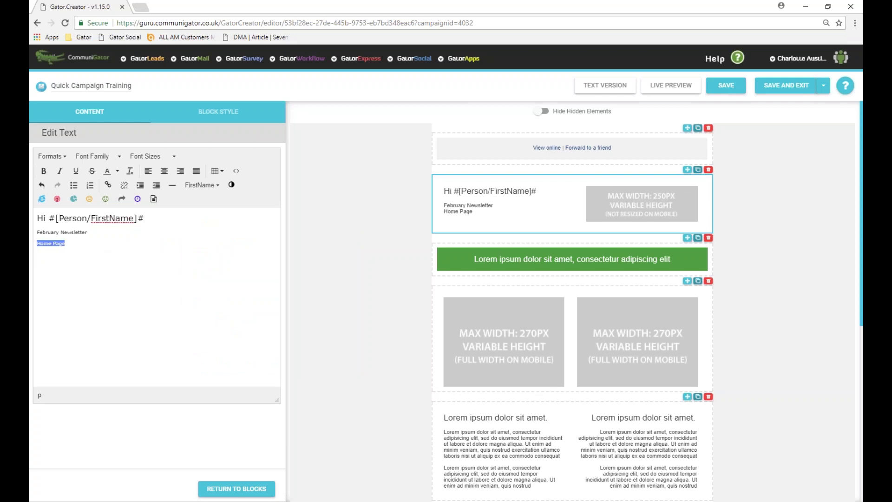
{"action": "left_click", "coordinate": [108, 185]}
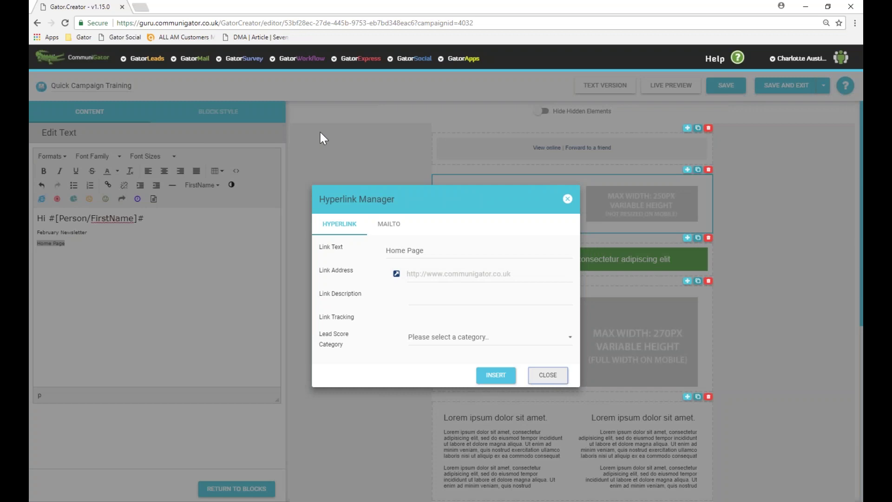
{"action": "left_click", "coordinate": [474, 278]}
{"action": "type", "text": "http://www.co"}
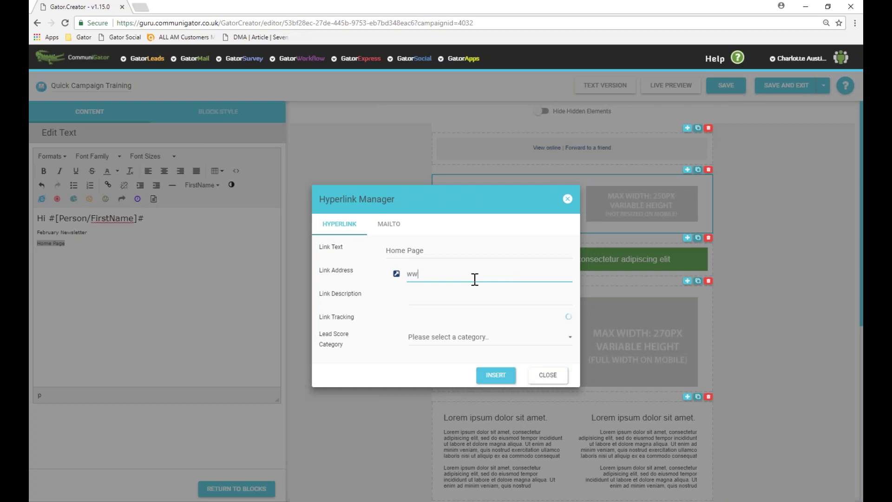
{"action": "type", "text": "mmunigaotr."}
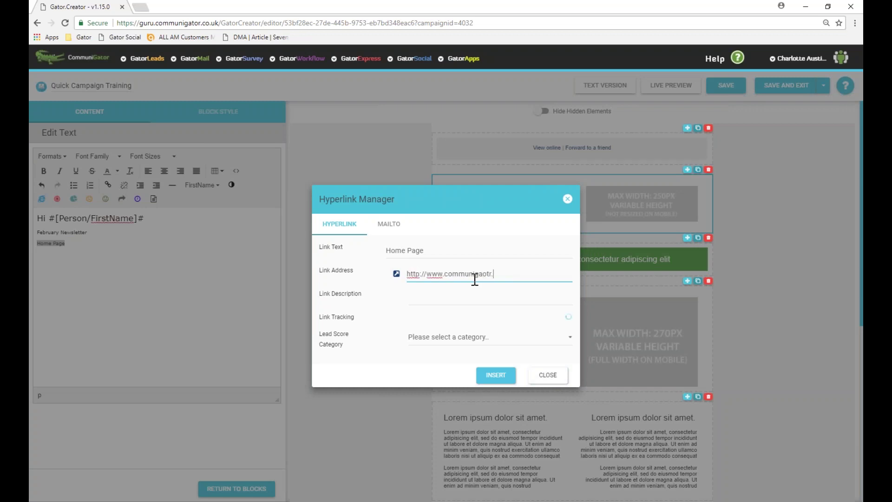
{"action": "key", "text": "BackSpace"}
{"action": "key", "text": "BackSpace"}
{"action": "type", "text": "tor.co.y"}
{"action": "type", "text": "k"}
{"action": "left_click", "coordinate": [428, 287]}
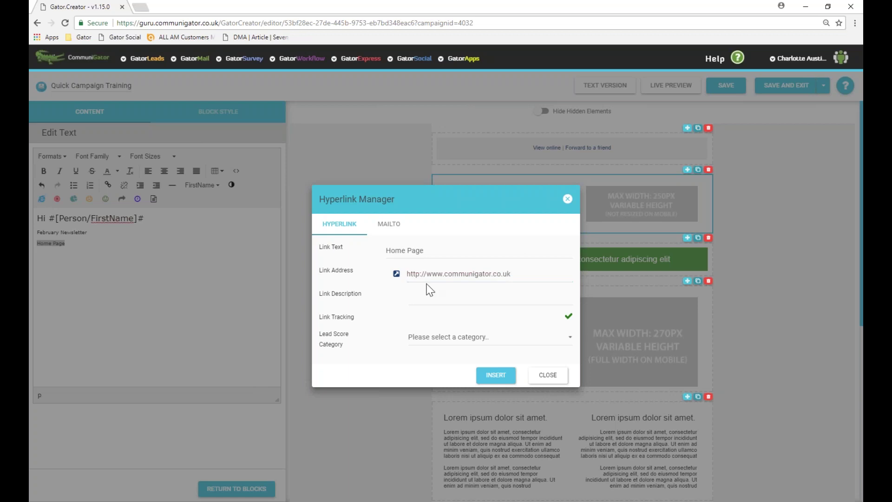
Test the link address in the browser, return to the editor and insert the hyperlink
{"action": "left_click", "coordinate": [397, 277]}
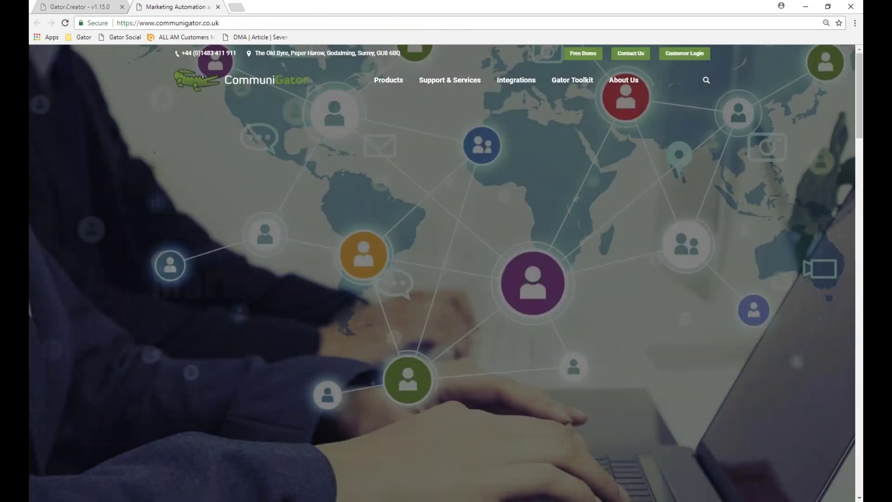
{"action": "left_click", "coordinate": [69, 8]}
{"action": "left_click", "coordinate": [495, 375]}
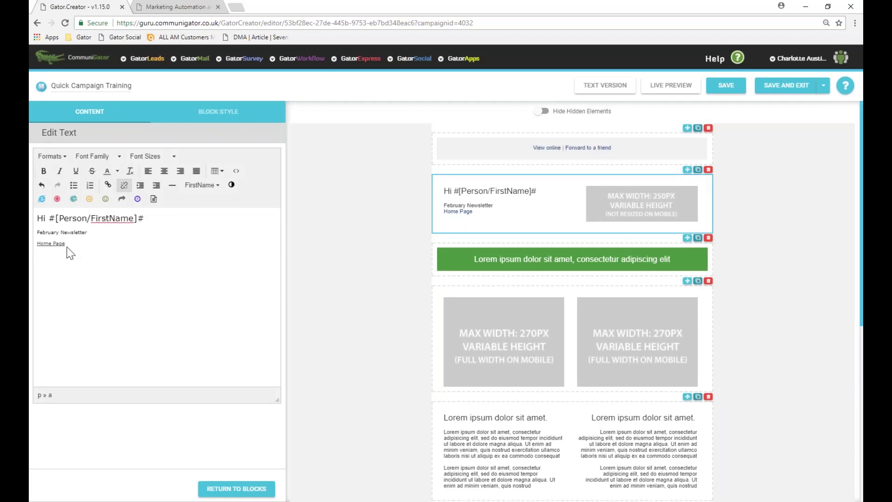
Colour the "Home Page" link with the recently used custom green #499f40
{"action": "left_click_drag", "start_coordinate": [64, 244], "coordinate": [37, 243]}
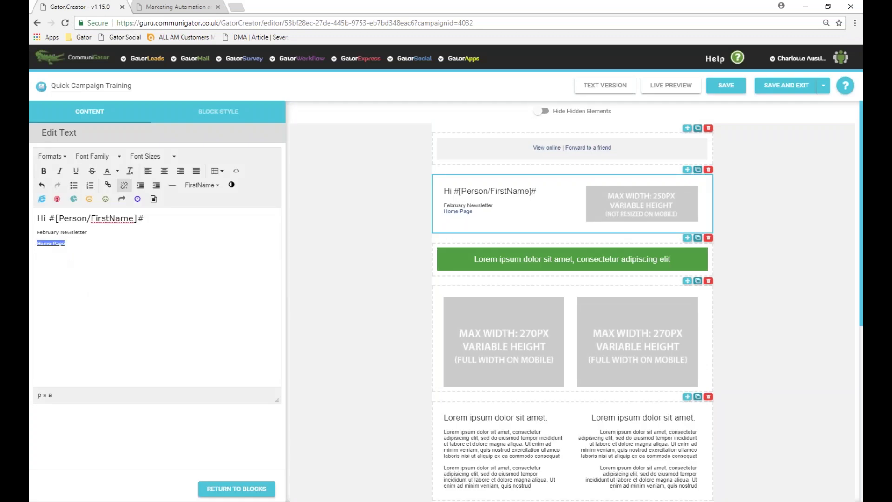
{"action": "left_click", "coordinate": [117, 171]}
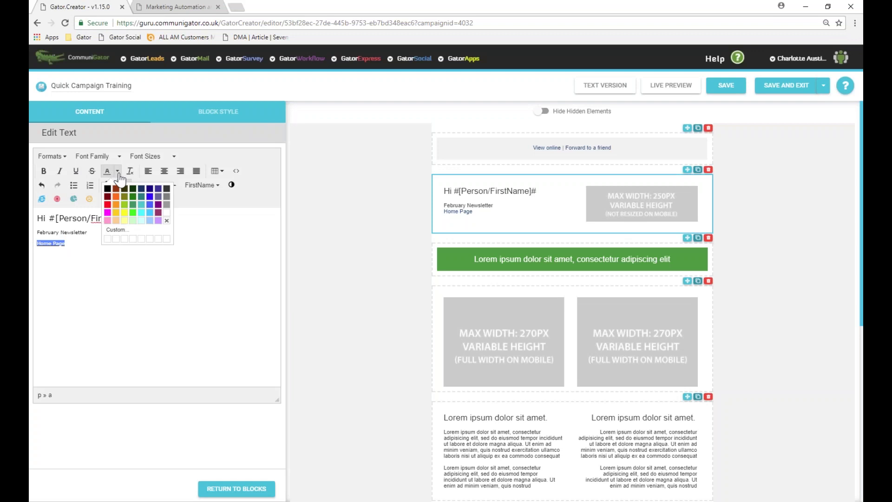
{"action": "left_click", "coordinate": [115, 230]}
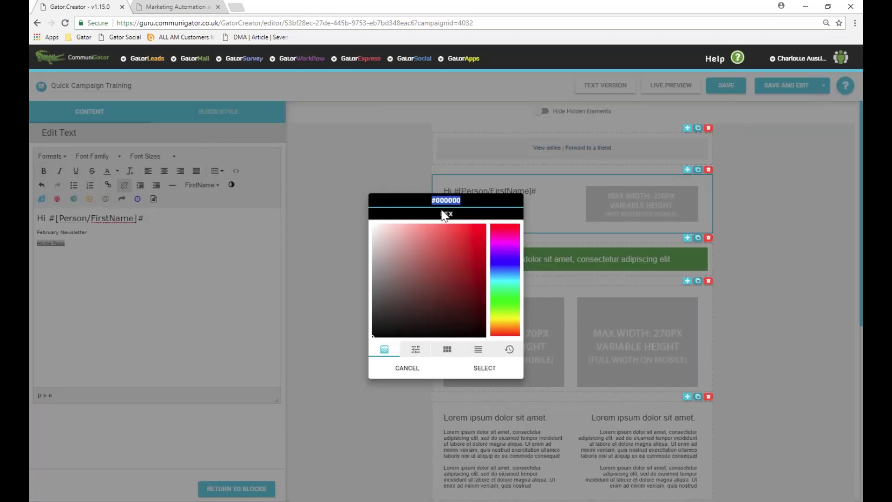
{"action": "left_click", "coordinate": [509, 349]}
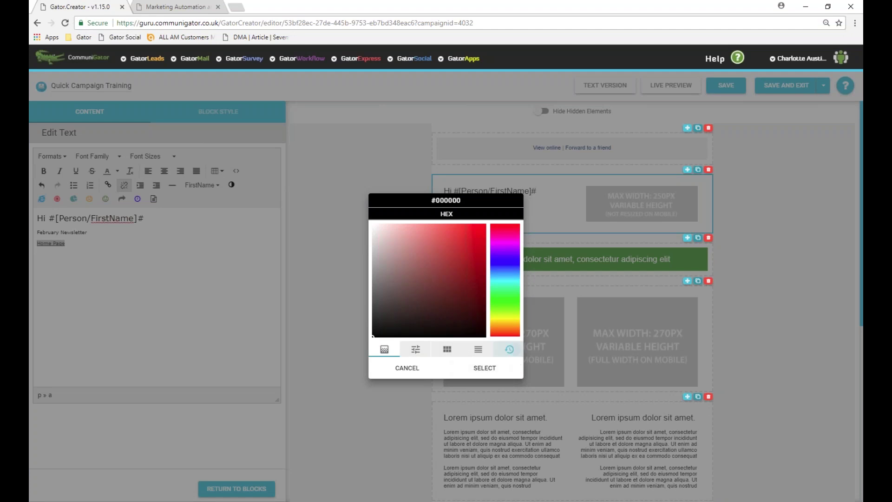
{"action": "left_click", "coordinate": [373, 228]}
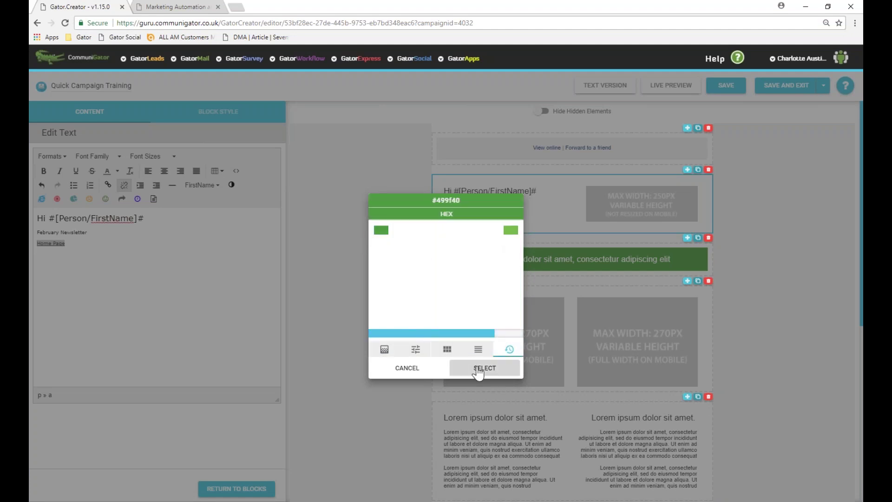
{"action": "left_click", "coordinate": [484, 368]}
{"action": "left_click", "coordinate": [193, 298]}
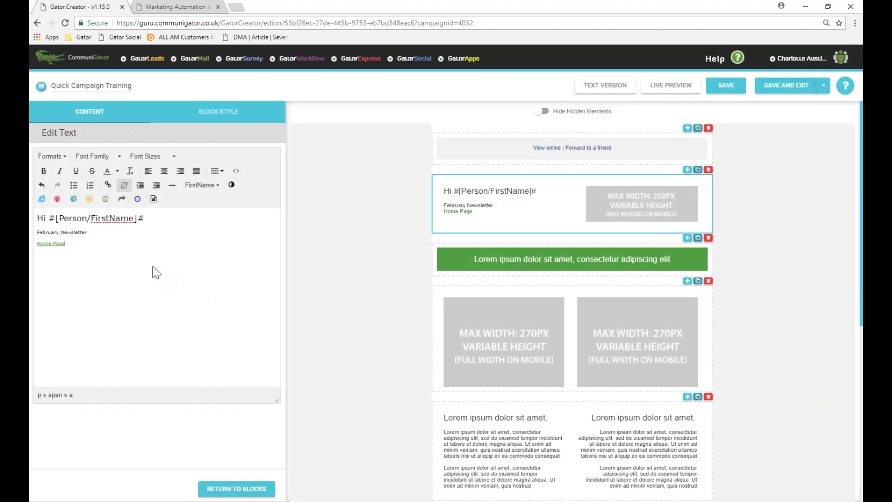
Add the word "Unsubscribe" below the Home Page link and turn it into an unsubscribe link
{"action": "key", "text": "Return"}
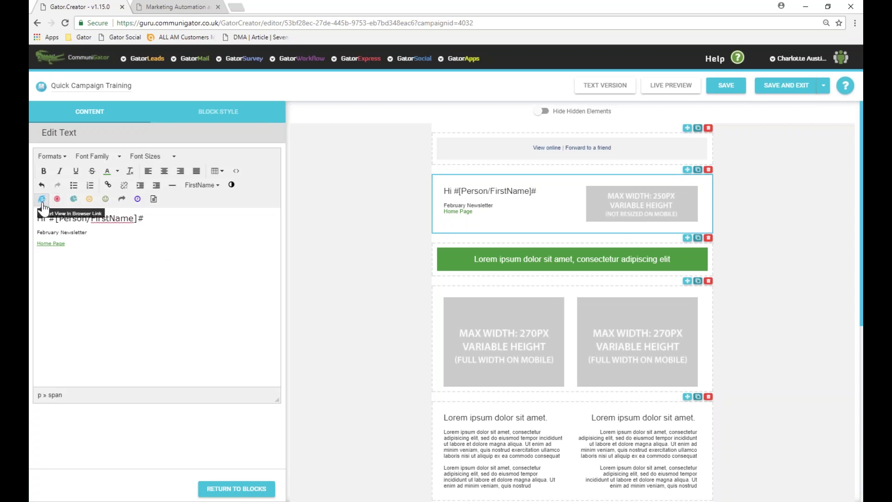
{"action": "type", "text": "vi"}
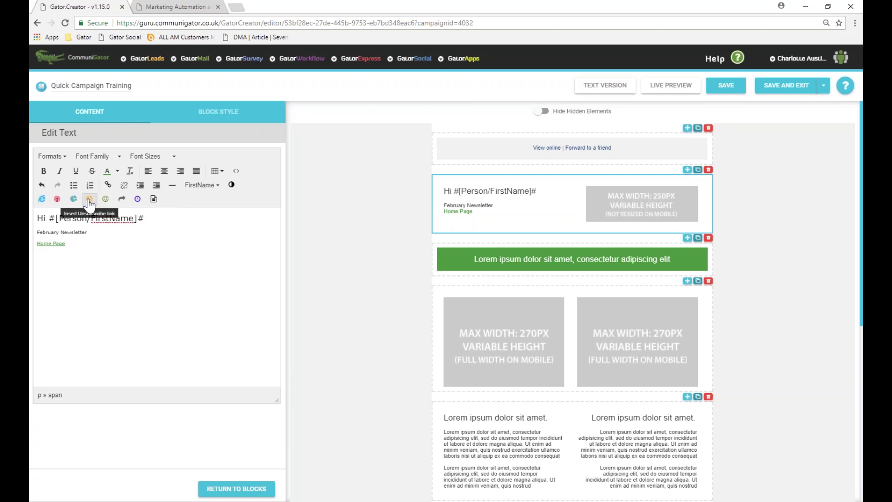
{"action": "key", "text": "Return"}
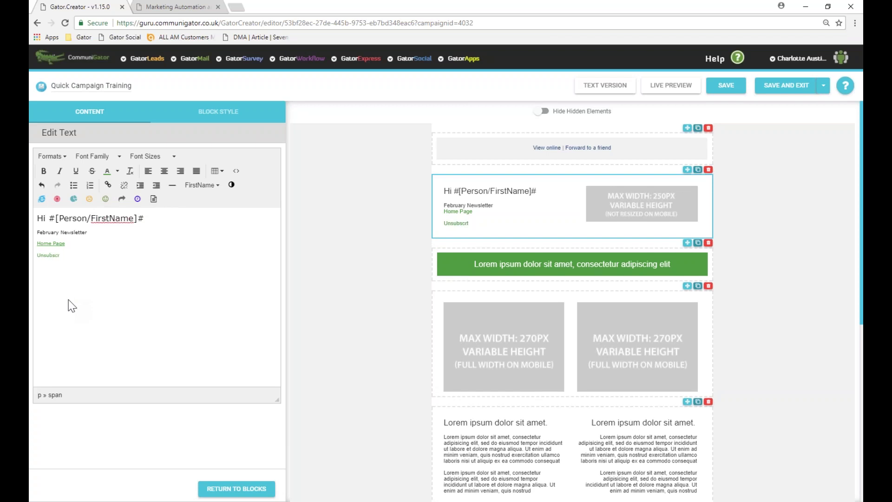
{"action": "double_click", "coordinate": [51, 255]}
{"action": "left_click", "coordinate": [90, 198]}
{"action": "left_click", "coordinate": [106, 254]}
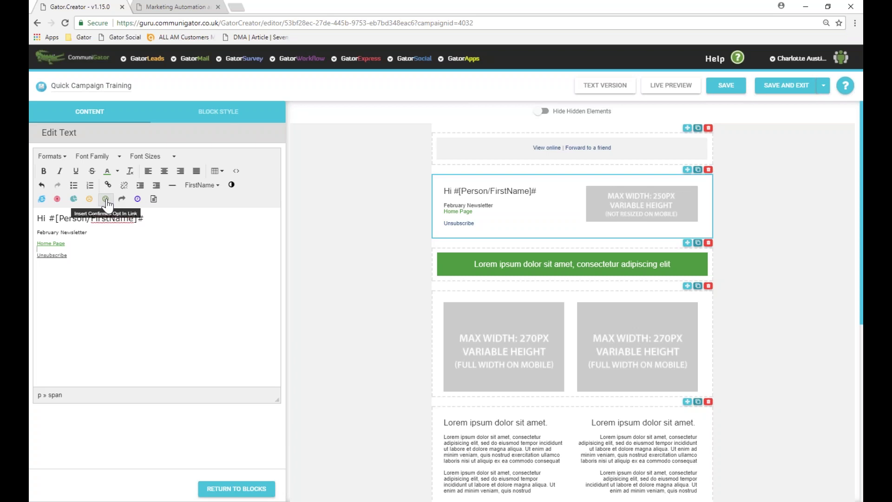
{"action": "left_click", "coordinate": [136, 269]}
{"action": "mouse_move", "coordinate": [644, 205]}
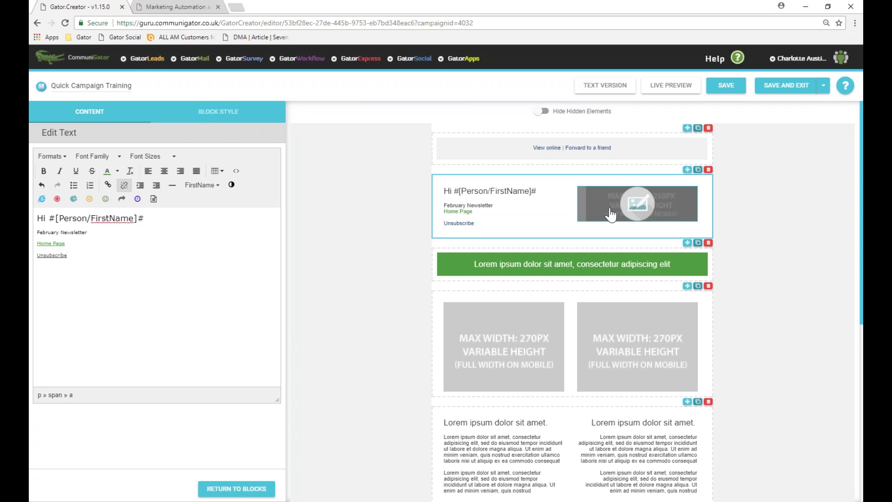
Replace the placeholder image beside the greeting text with the green crocodile picture from the image library
{"action": "left_click", "coordinate": [644, 205]}
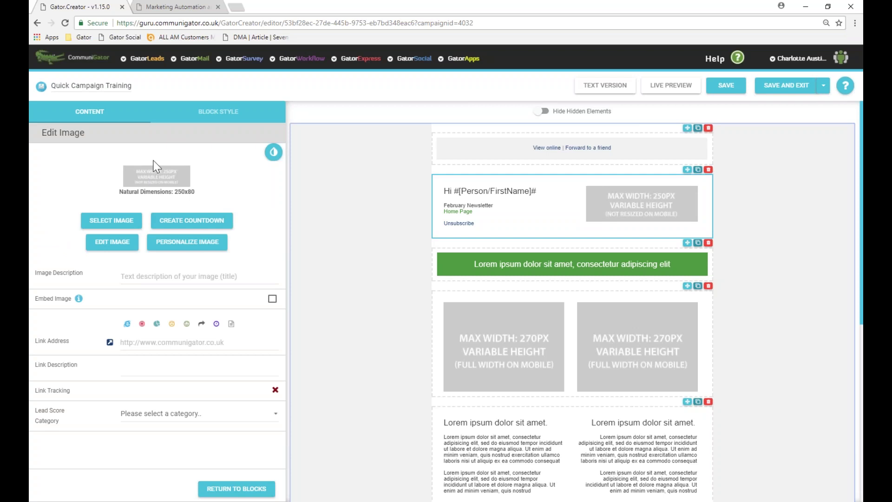
{"action": "left_click", "coordinate": [98, 222]}
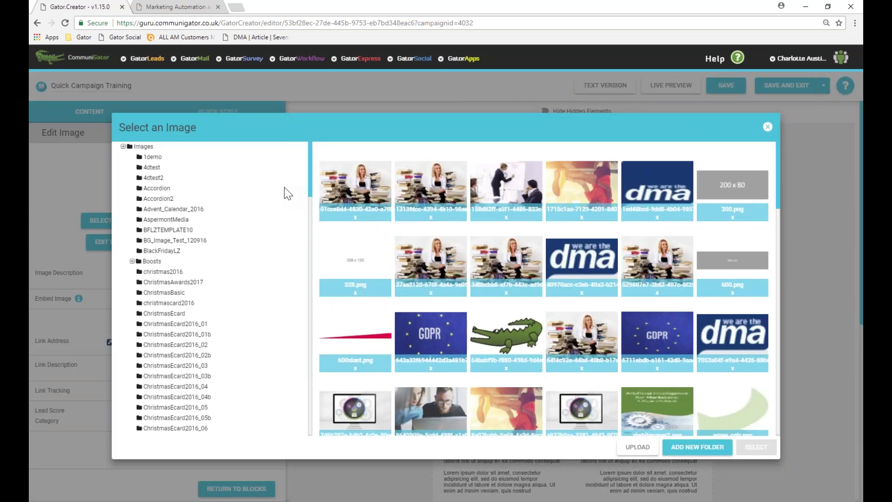
{"action": "left_click", "coordinate": [638, 447]}
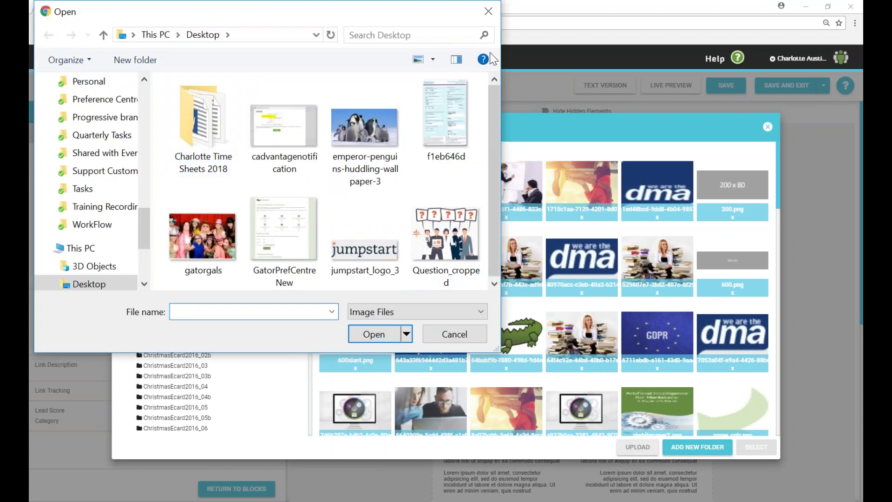
{"action": "left_click", "coordinate": [488, 12]}
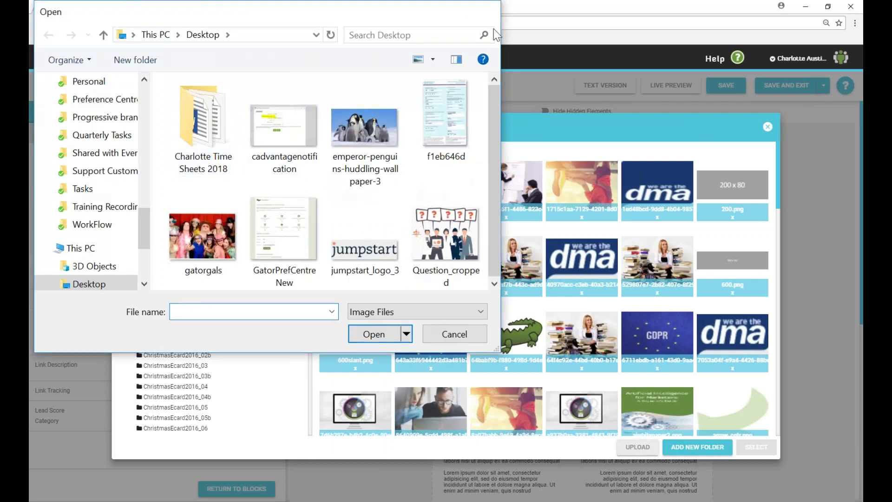
{"action": "left_click", "coordinate": [505, 343]}
{"action": "left_click", "coordinate": [754, 447]}
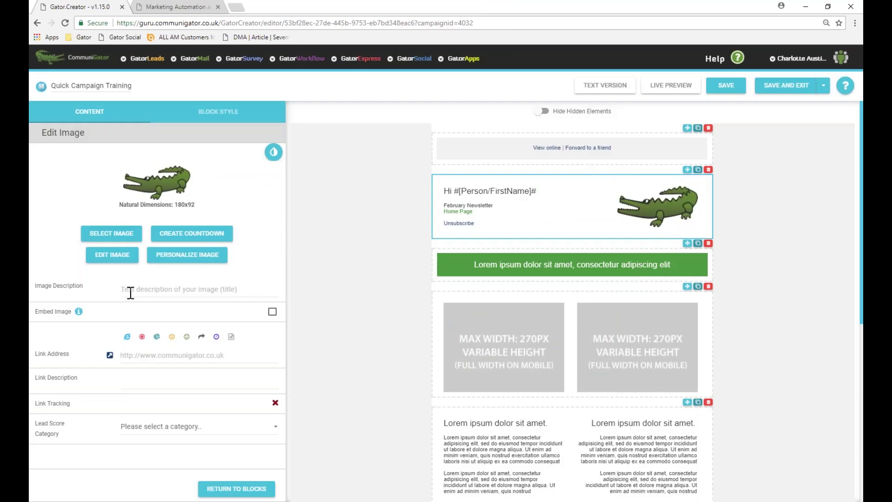
Look at the crocodile image in the photo editor, close the editor and return to the block list
{"action": "left_click", "coordinate": [153, 356]}
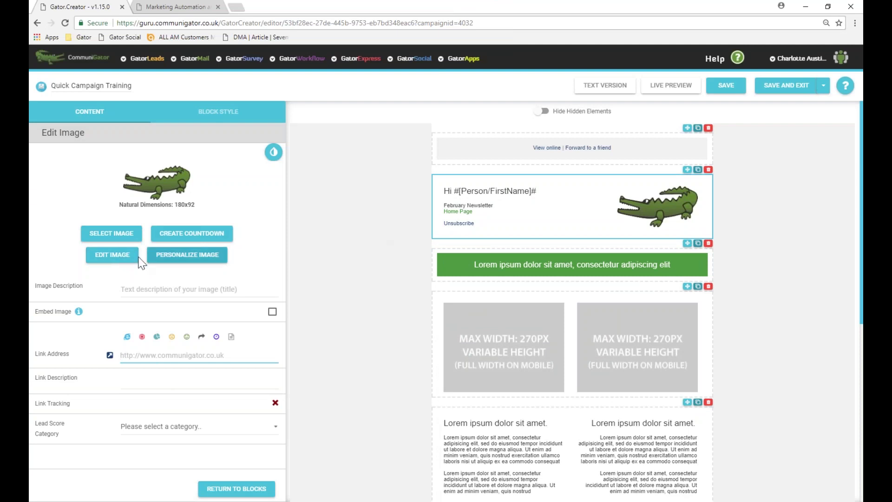
{"action": "left_click", "coordinate": [113, 260]}
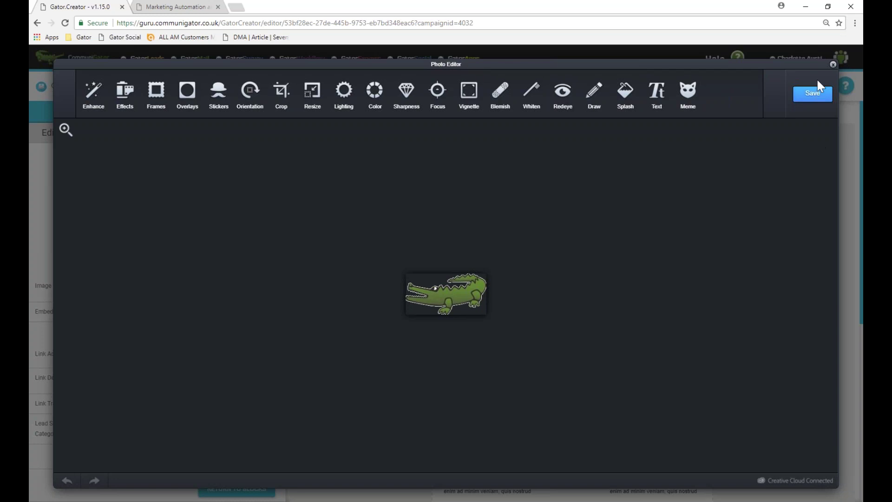
{"action": "left_click", "coordinate": [833, 64]}
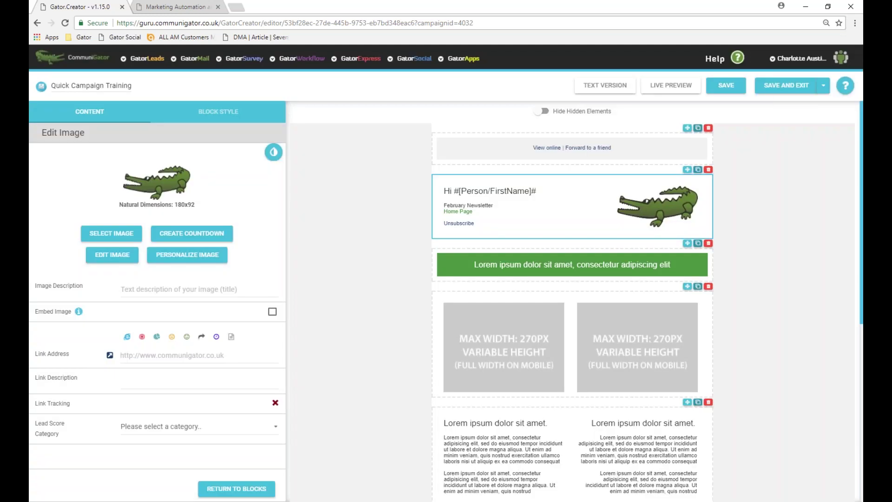
{"action": "left_click", "coordinate": [237, 489]}
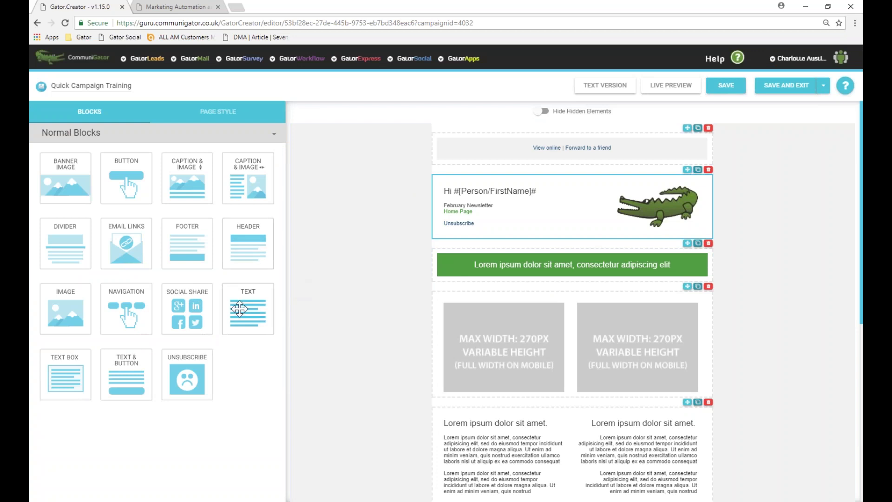
Add a text block below the green heading and try two, three and four columns before returning to one
{"action": "left_click_drag", "start_coordinate": [239, 309], "coordinate": [623, 323]}
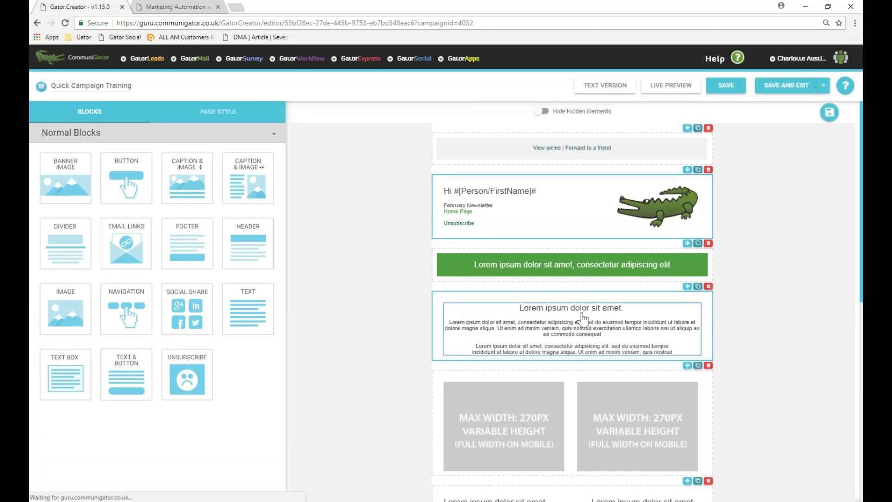
{"action": "left_click", "coordinate": [549, 332]}
{"action": "left_click", "coordinate": [232, 113]}
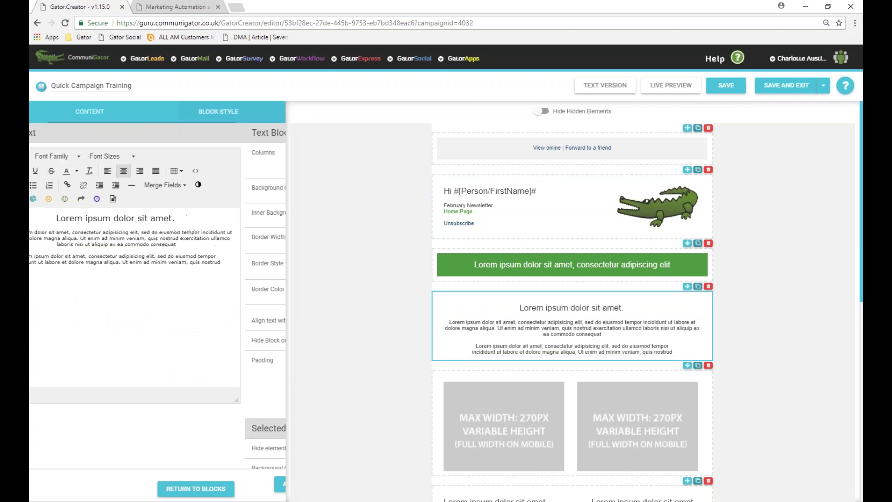
{"action": "left_click", "coordinate": [194, 160]}
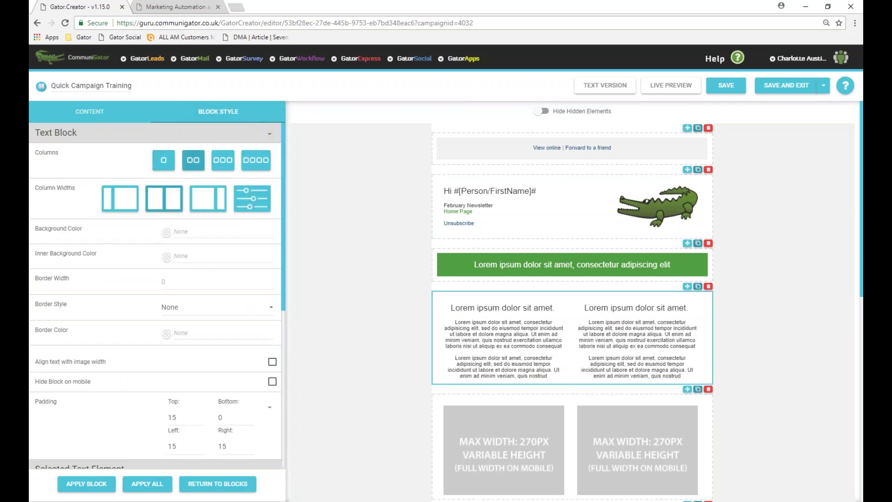
{"action": "left_click", "coordinate": [223, 160]}
{"action": "left_click", "coordinate": [256, 160]}
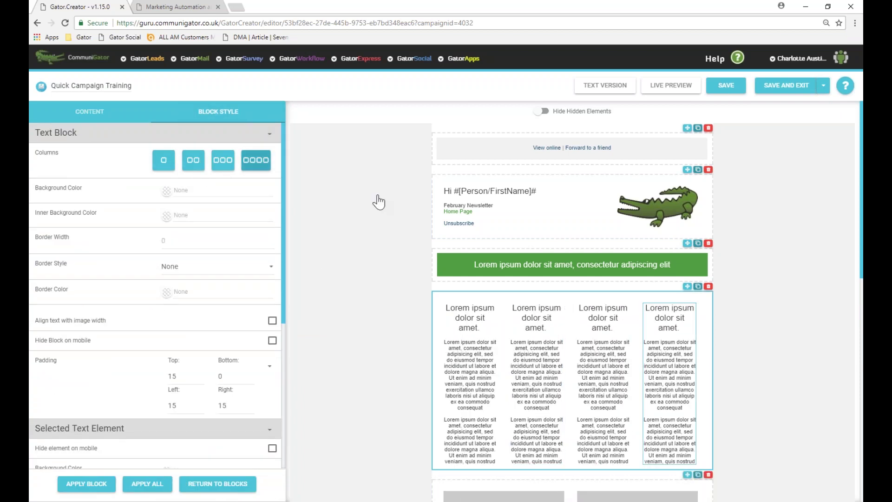
{"action": "left_click", "coordinate": [224, 162]}
{"action": "left_click", "coordinate": [193, 161]}
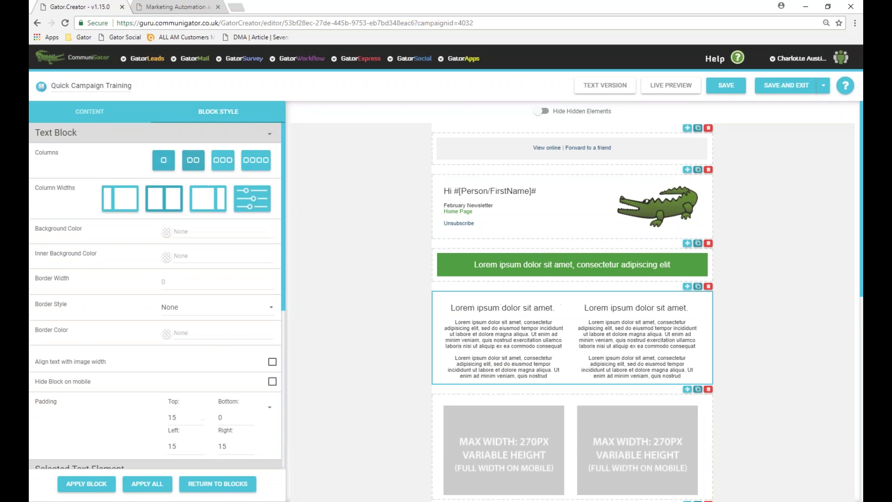
{"action": "left_click", "coordinate": [164, 160]}
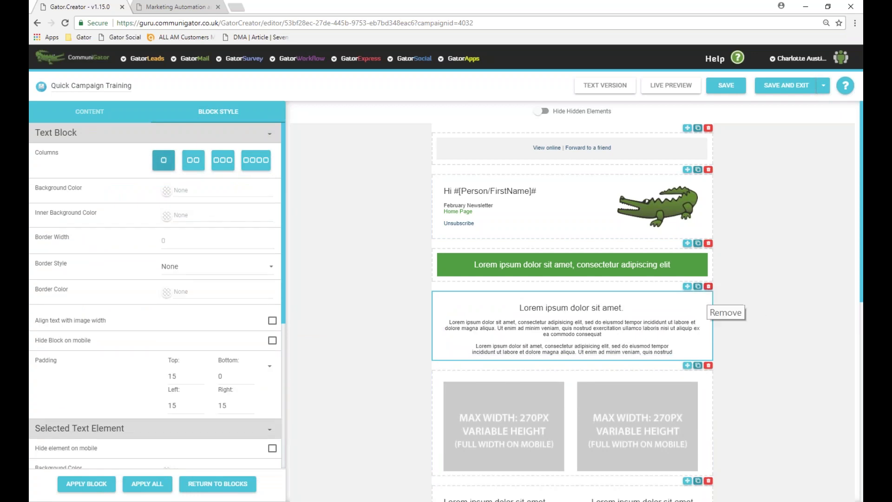
Delete the single-column text block directly below the green heading
{"action": "left_click", "coordinate": [708, 287]}
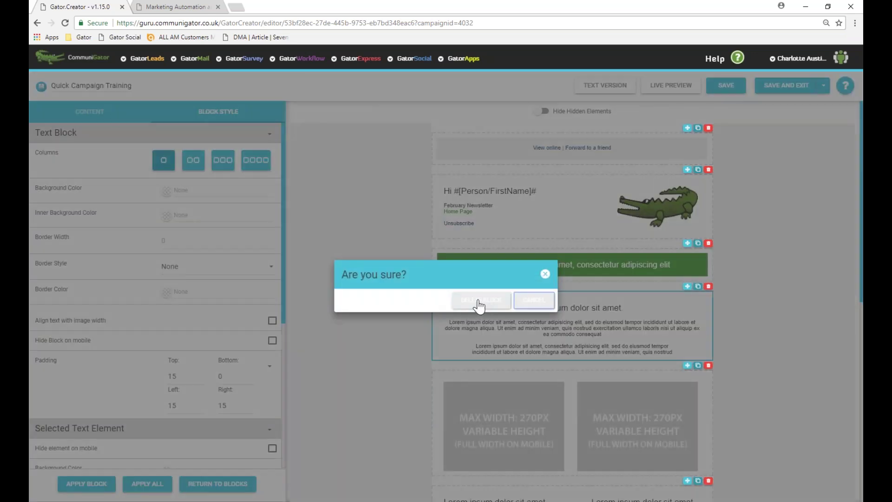
{"action": "left_click", "coordinate": [479, 305]}
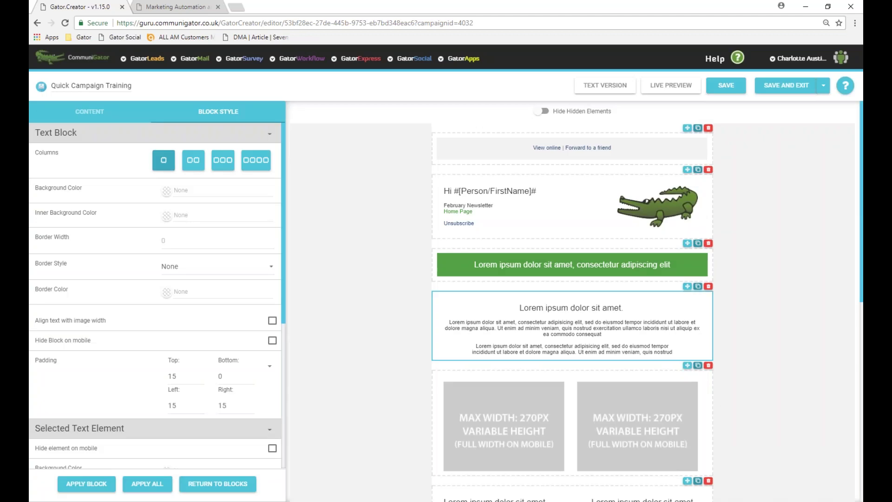
Duplicate the greeting block with the crocodile image, try reordering the copy, and delete the duplicate
{"action": "left_click", "coordinate": [699, 170]}
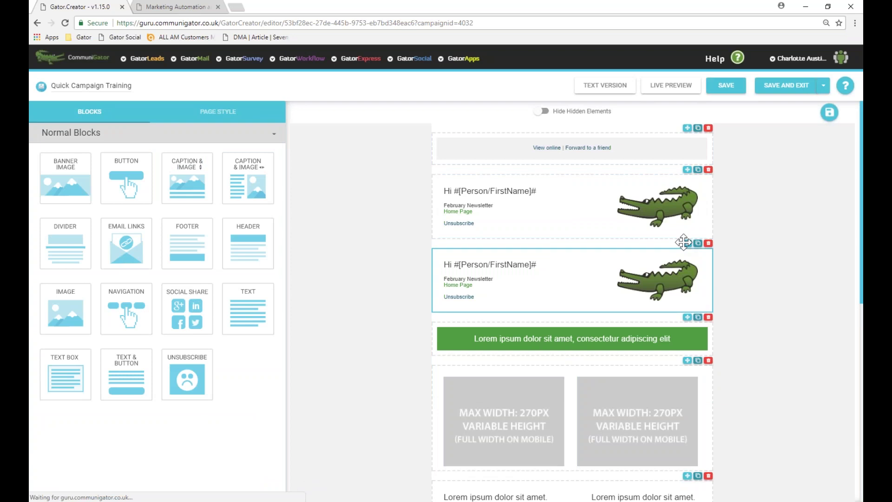
{"action": "left_click_drag", "start_coordinate": [687, 243], "coordinate": [688, 163]}
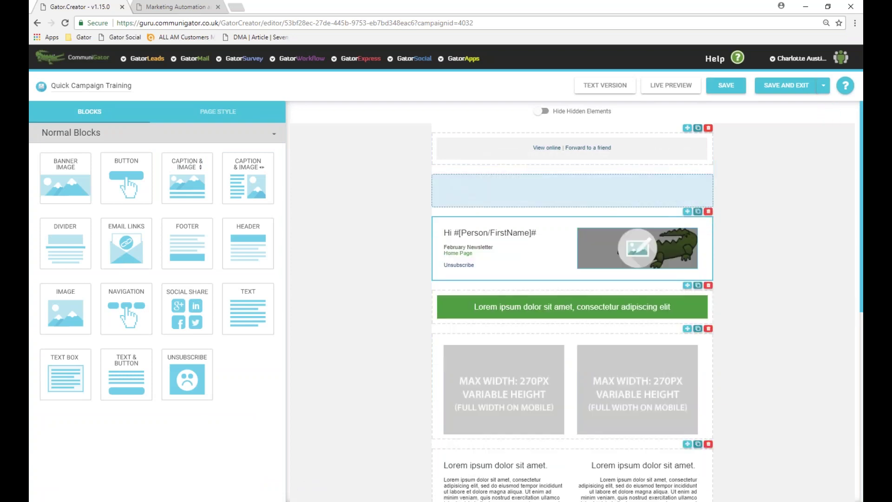
{"action": "left_click", "coordinate": [708, 170]}
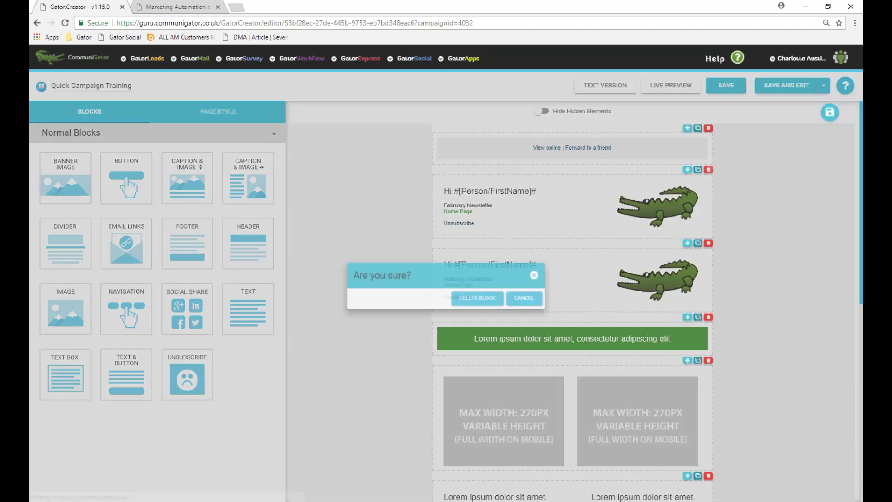
{"action": "left_click", "coordinate": [479, 298]}
Delete the block with two image placeholders below the green heading
{"action": "scroll", "coordinate": [711, 160], "scroll_direction": "down", "scroll_amount": 4}
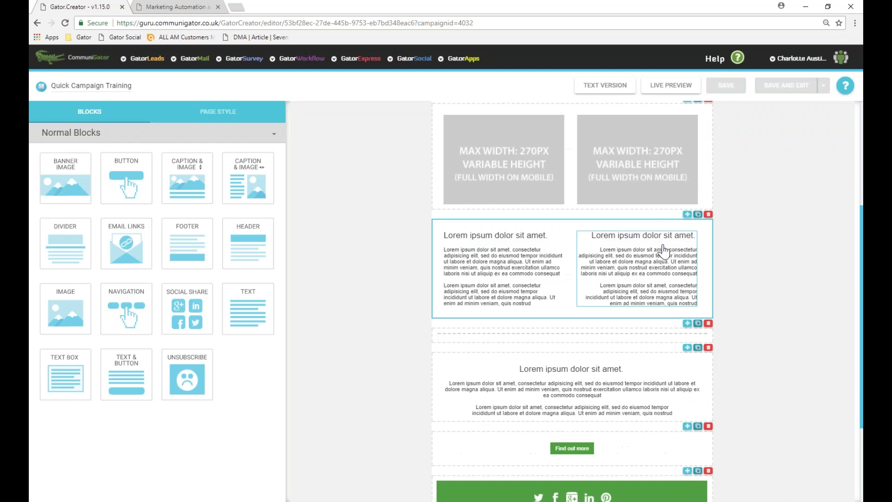
{"action": "scroll", "coordinate": [712, 147], "scroll_direction": "up", "scroll_amount": 1}
{"action": "left_click", "coordinate": [708, 137]}
{"action": "left_click", "coordinate": [481, 299]}
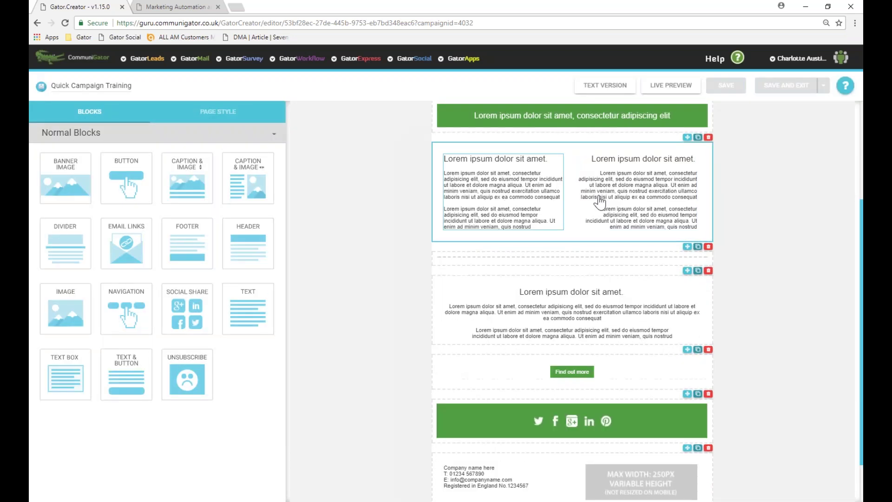
Add an image block below the green heading and try multi-column layouts, finishing with a single column
{"action": "left_click_drag", "start_coordinate": [65, 303], "coordinate": [525, 160]}
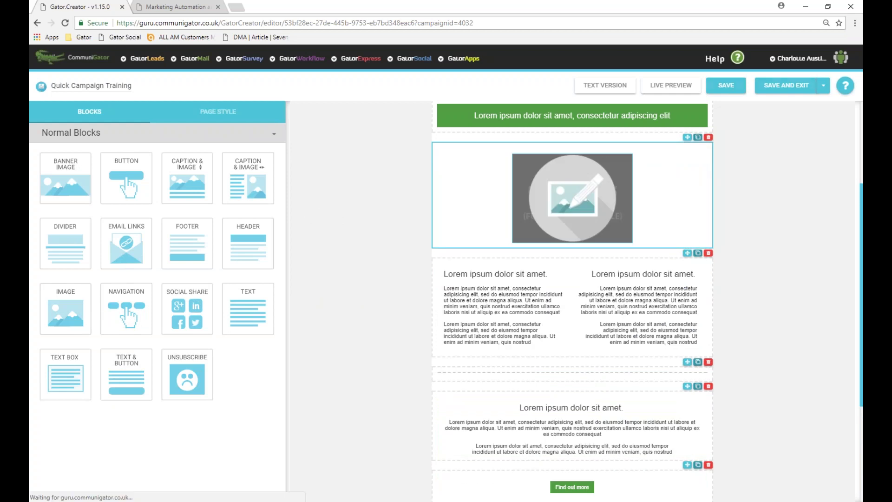
{"action": "left_click", "coordinate": [524, 242]}
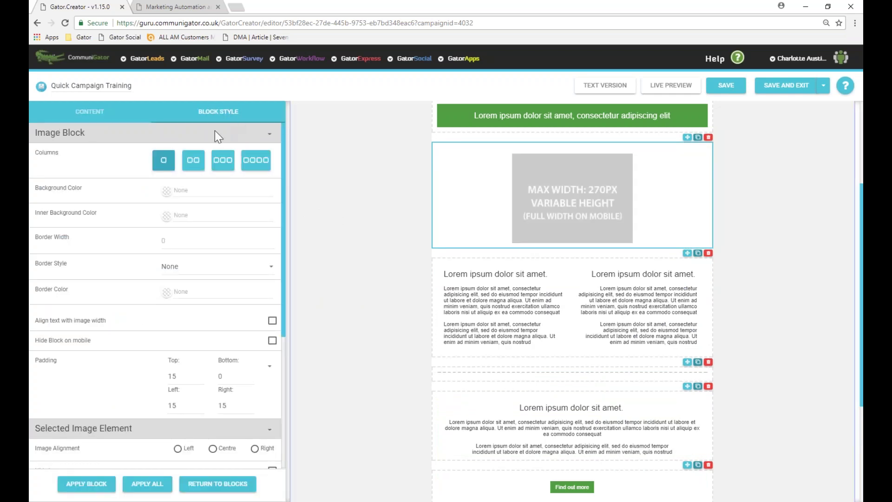
{"action": "left_click", "coordinate": [193, 162]}
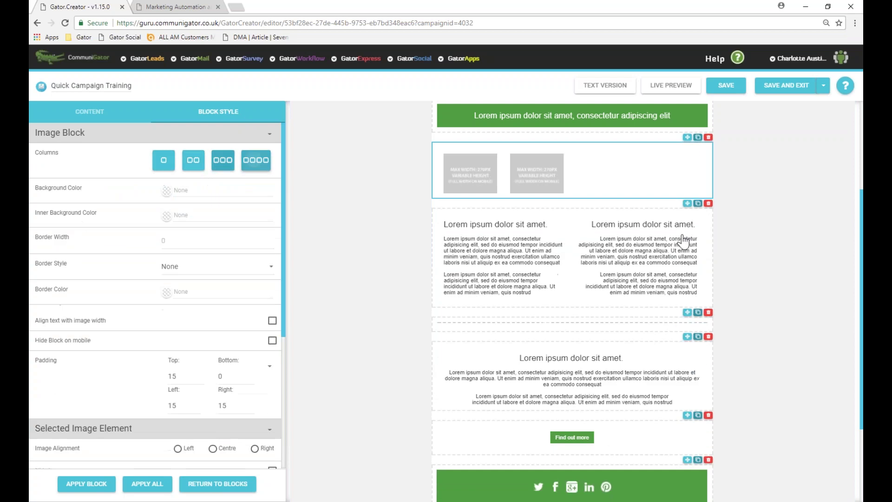
{"action": "left_click", "coordinate": [246, 167]}
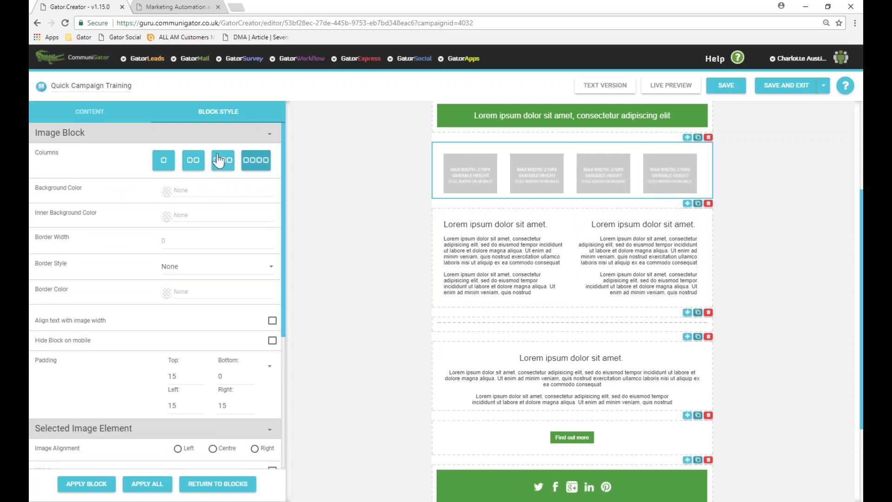
{"action": "left_click", "coordinate": [193, 160]}
{"action": "left_click", "coordinate": [163, 161]}
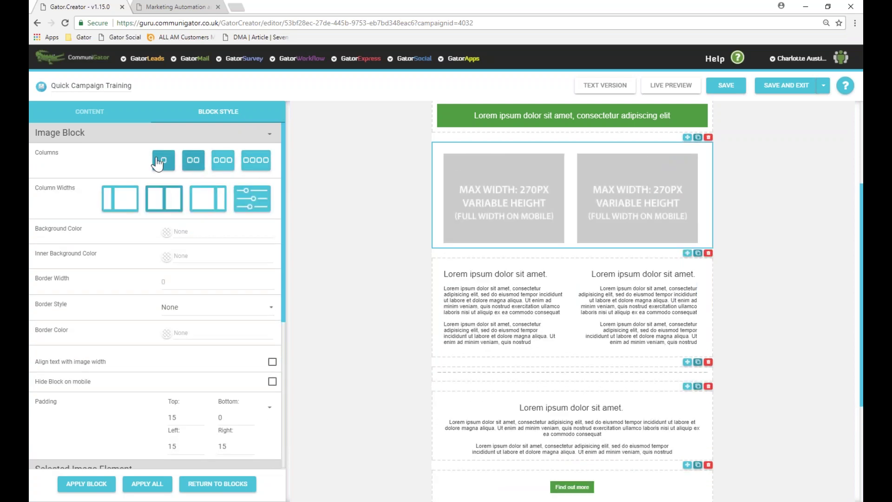
Add a Text & Button block between the centred text block and the green "Find out more" button
{"action": "scroll", "coordinate": [636, 246], "scroll_direction": "down", "scroll_amount": 4}
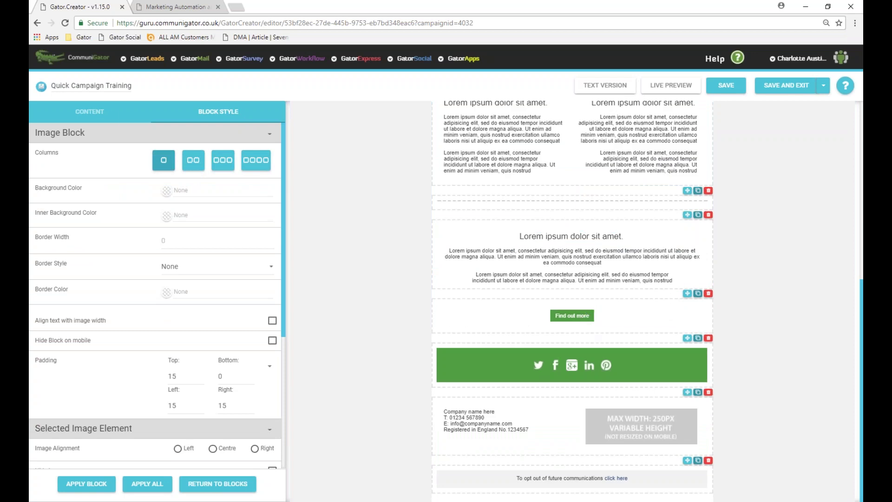
{"action": "left_click", "coordinate": [104, 114]}
{"action": "left_click", "coordinate": [235, 488]}
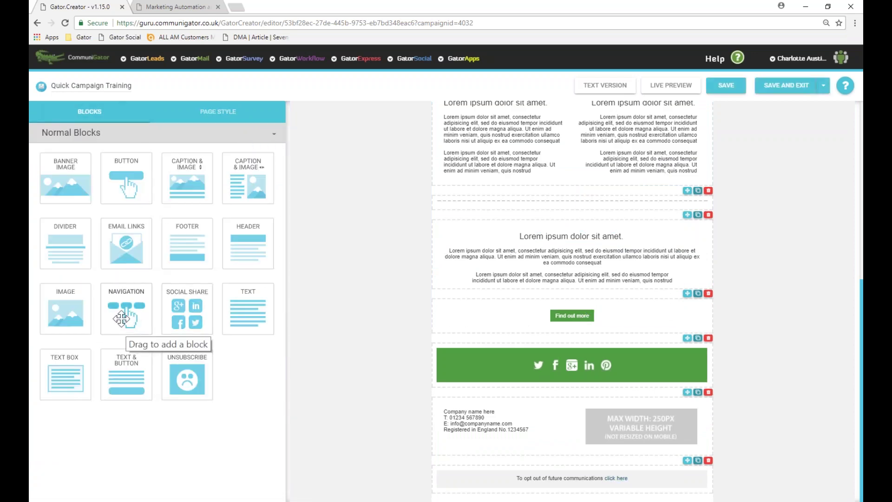
{"action": "left_click_drag", "start_coordinate": [123, 389], "coordinate": [604, 316]}
{"action": "scroll", "coordinate": [604, 371], "scroll_direction": "down", "scroll_amount": 1}
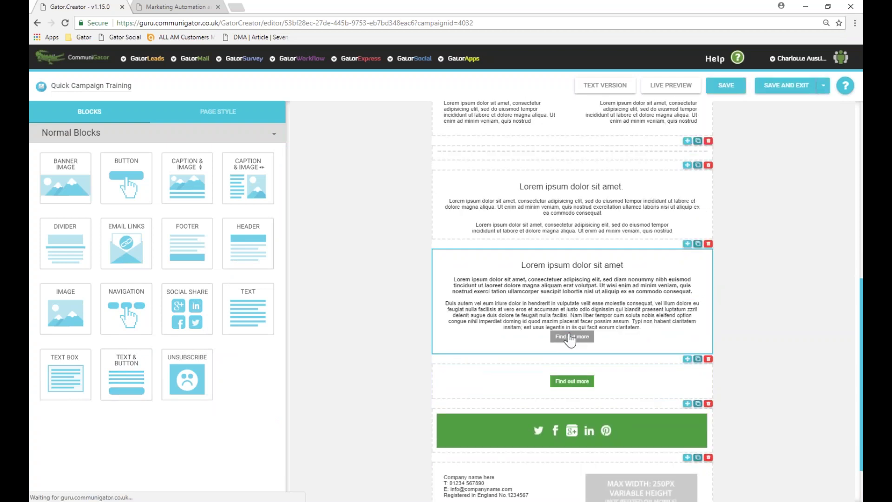
Change the green button's text to "Read More"
{"action": "left_click", "coordinate": [563, 376]}
{"action": "left_click", "coordinate": [163, 204]}
{"action": "left_click", "coordinate": [172, 160]}
{"action": "key", "text": "BackSpace"}
{"action": "key", "text": "BackSpace"}
{"action": "key", "text": "BackSpace"}
{"action": "key", "text": "BackSpace"}
{"action": "key", "text": "BackSpace"}
{"action": "key", "text": "BackSpace"}
{"action": "key", "text": "BackSpace"}
{"action": "key", "text": "BackSpace"}
{"action": "key", "text": "BackSpace"}
{"action": "key", "text": "BackSpace"}
{"action": "key", "text": "BackSpace"}
{"action": "key", "text": "BackSpace"}
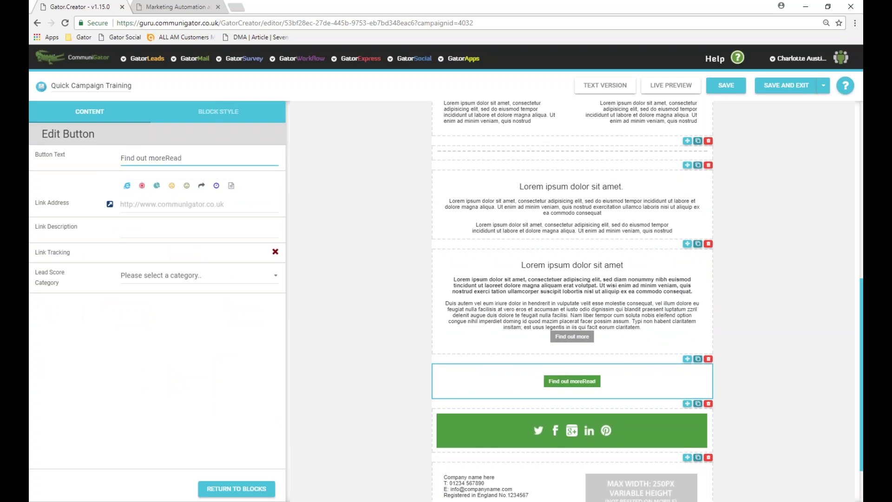
{"action": "key", "text": "BackSpace"}
{"action": "type", "text": "Read More"}
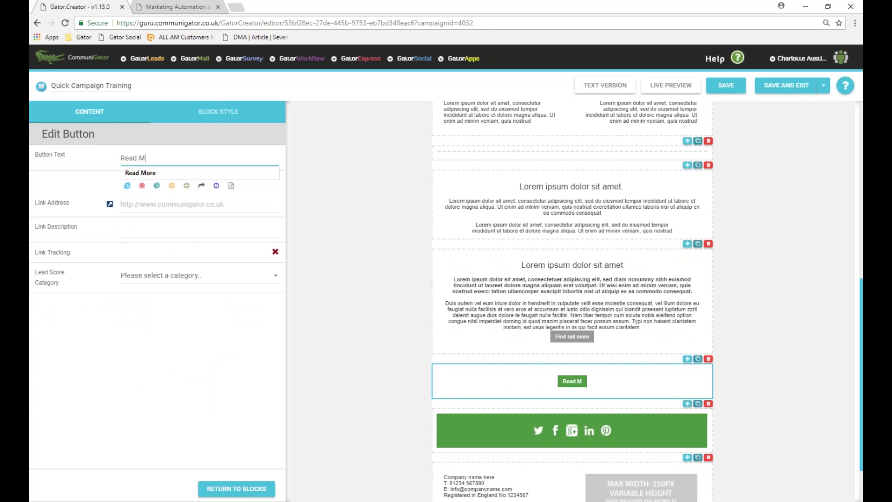
{"action": "left_click", "coordinate": [169, 173]}
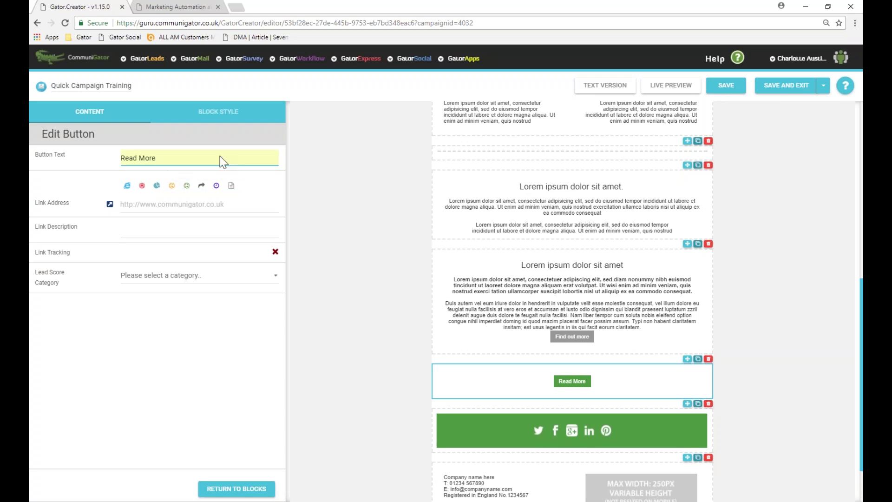
Try right and left alignment for the "Read More" button, finishing with centre alignment
{"action": "left_click", "coordinate": [159, 204]}
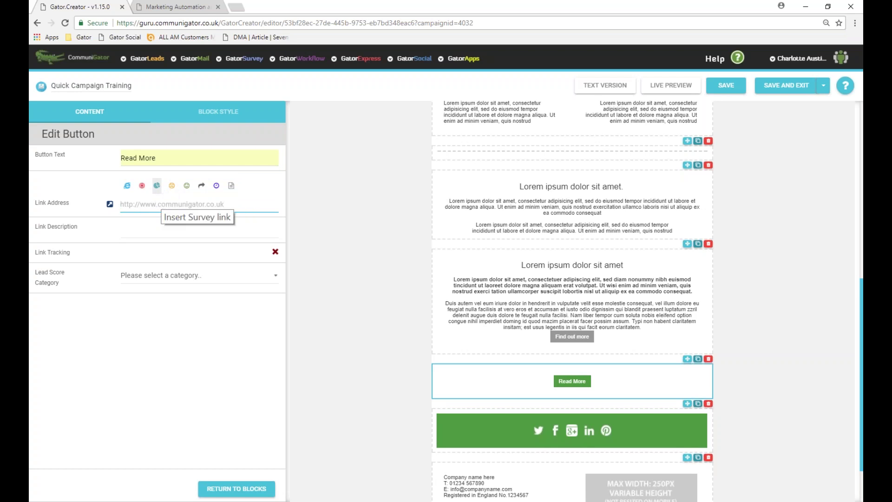
{"action": "left_click", "coordinate": [229, 117]}
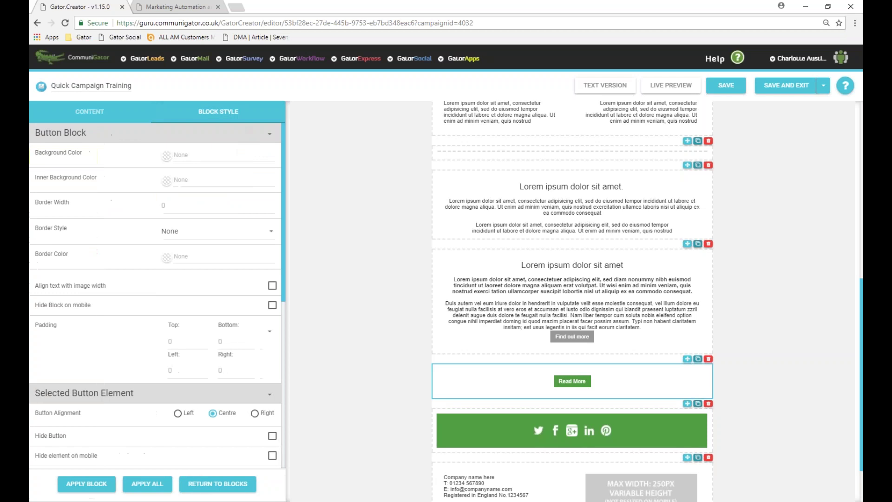
{"action": "scroll", "coordinate": [170, 326], "scroll_direction": "down", "scroll_amount": 4}
{"action": "scroll", "coordinate": [183, 309], "scroll_direction": "down", "scroll_amount": 3}
{"action": "scroll", "coordinate": [183, 309], "scroll_direction": "up", "scroll_amount": 2}
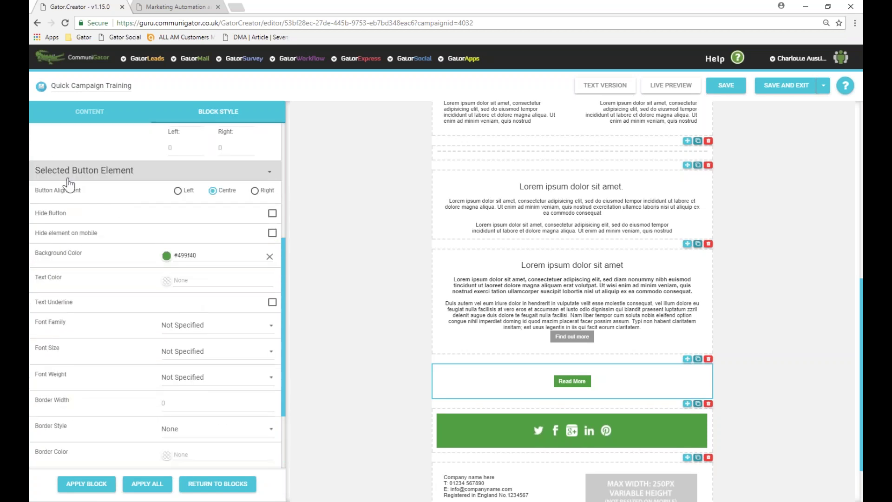
{"action": "left_click", "coordinate": [253, 192]}
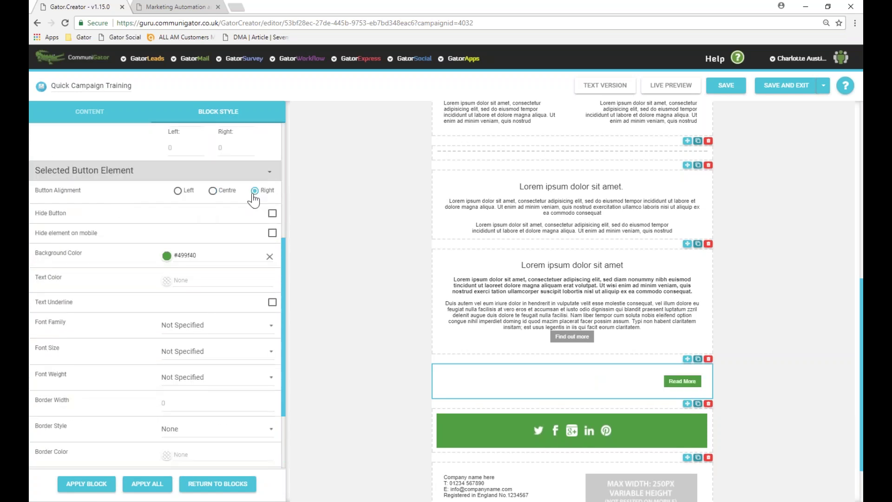
{"action": "left_click", "coordinate": [177, 192]}
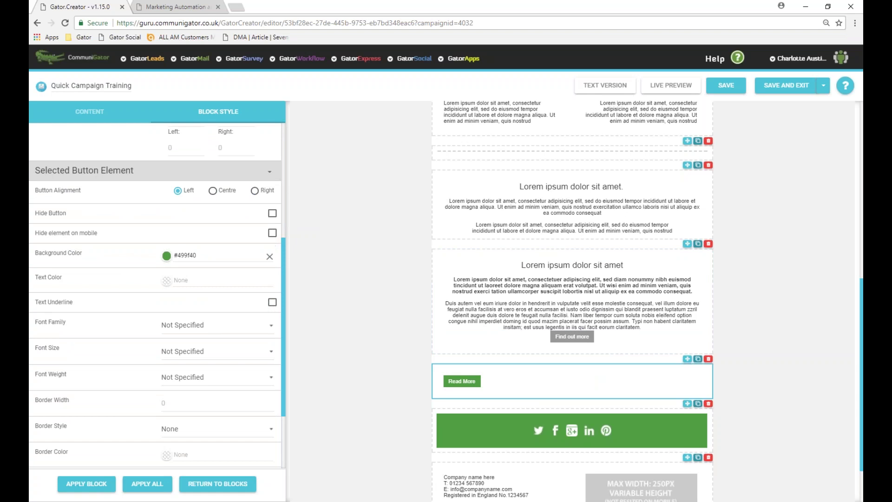
{"action": "left_click", "coordinate": [213, 191]}
Set the "Read More" button's rounded corners to 8
{"action": "scroll", "coordinate": [185, 413], "scroll_direction": "down", "scroll_amount": 3}
{"action": "left_click", "coordinate": [271, 384]}
{"action": "left_click", "coordinate": [271, 384]}
{"action": "left_click", "coordinate": [271, 384]}
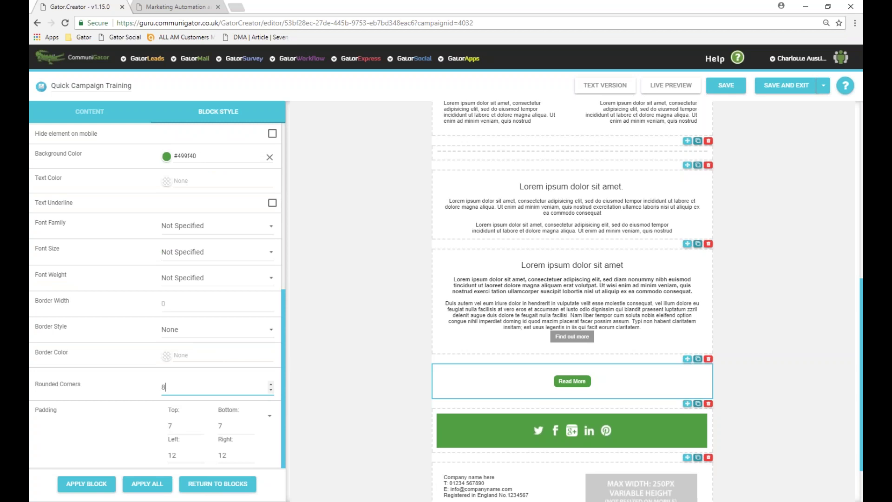
Set a uniform padding of 12 on the "Read More" button and apply its styling to all button blocks
{"action": "left_click", "coordinate": [270, 417]}
{"action": "left_click", "coordinate": [258, 452]}
{"action": "left_click", "coordinate": [259, 452]}
{"action": "left_click", "coordinate": [259, 451]}
{"action": "left_click", "coordinate": [259, 451]}
{"action": "left_click", "coordinate": [259, 451]}
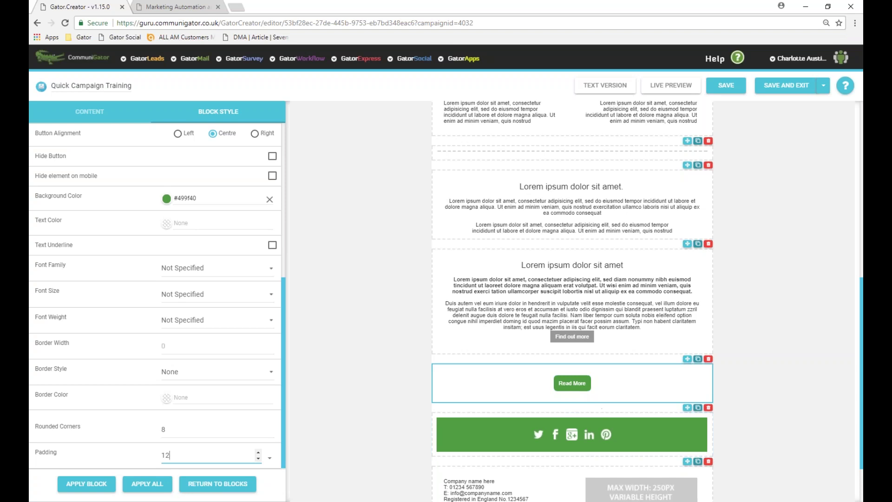
{"action": "left_click", "coordinate": [147, 483]}
{"action": "left_click", "coordinate": [542, 168]}
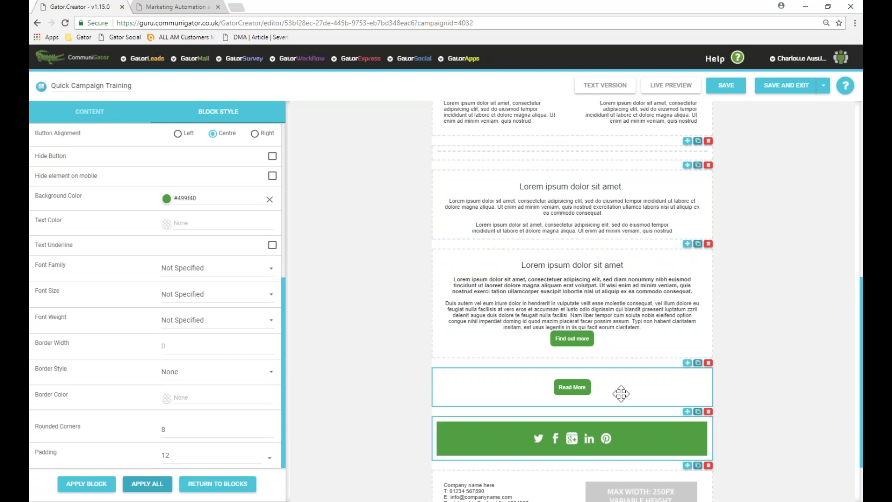
Delete the text block with the "Find out more" button and the "Read More" button block beneath it
{"action": "left_click", "coordinate": [708, 243]}
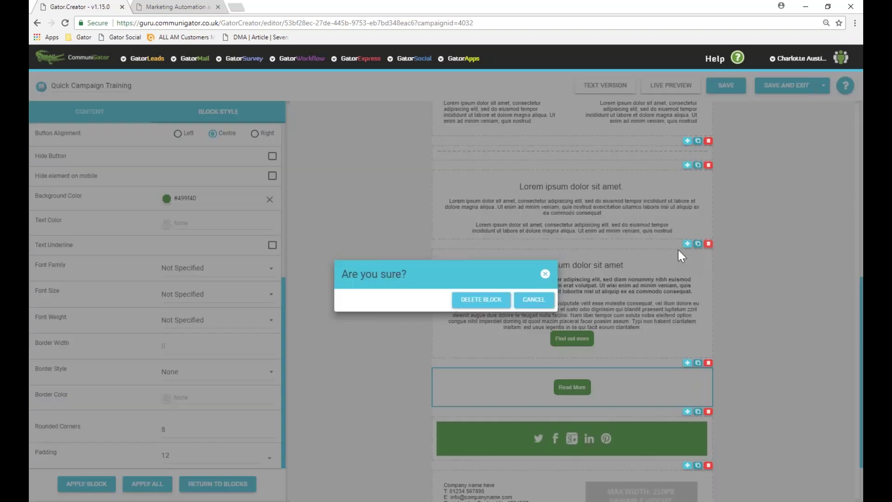
{"action": "left_click", "coordinate": [472, 301]}
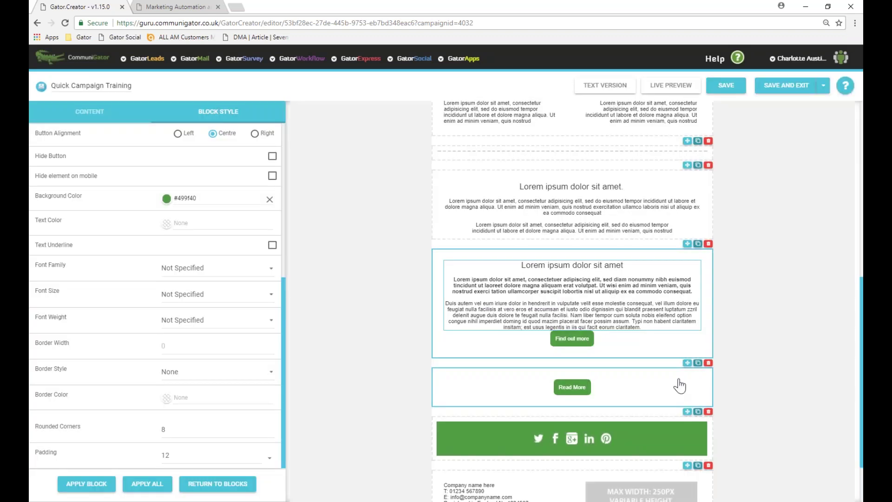
{"action": "left_click", "coordinate": [709, 289]}
{"action": "left_click", "coordinate": [532, 299]}
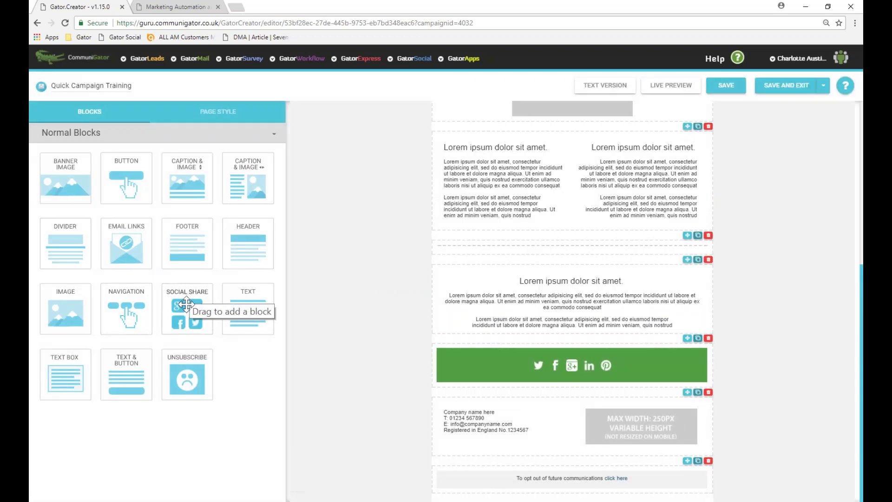
Remove the Pinterest, Google+ and Facebook networks from the green social share block
{"action": "left_click", "coordinate": [539, 370]}
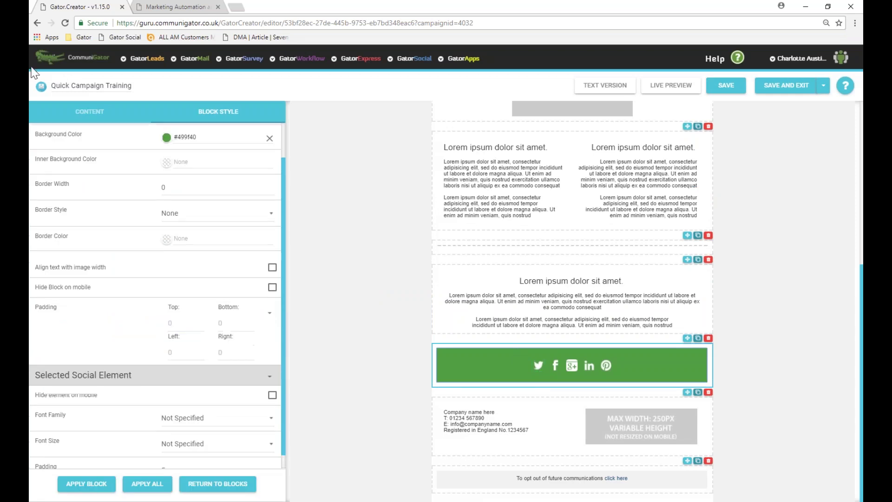
{"action": "left_click", "coordinate": [90, 111]}
{"action": "scroll", "coordinate": [135, 190], "scroll_direction": "down", "scroll_amount": 4}
{"action": "scroll", "coordinate": [136, 209], "scroll_direction": "down", "scroll_amount": 7}
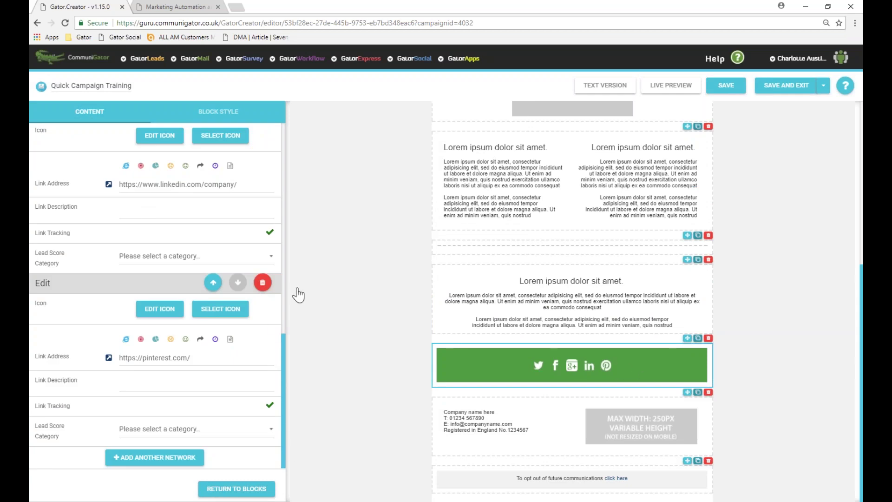
{"action": "left_click", "coordinate": [263, 282]}
{"action": "scroll", "coordinate": [155, 298], "scroll_direction": "up", "scroll_amount": 2}
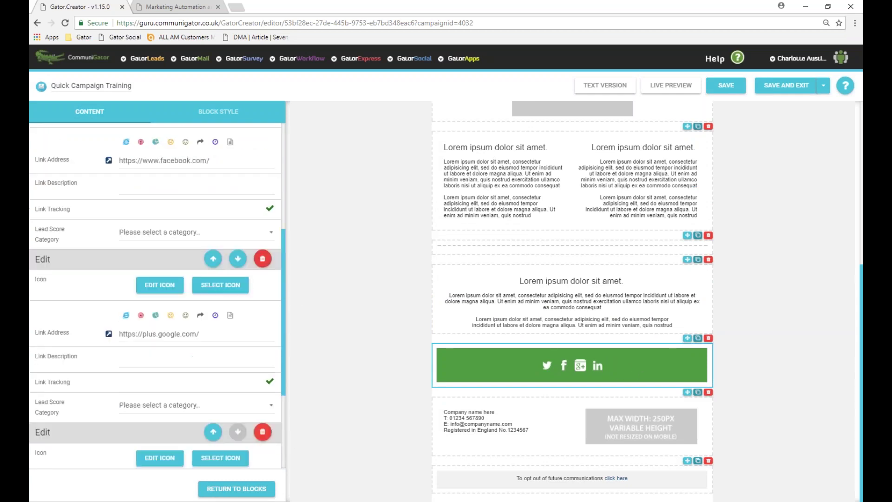
{"action": "left_click", "coordinate": [263, 259]}
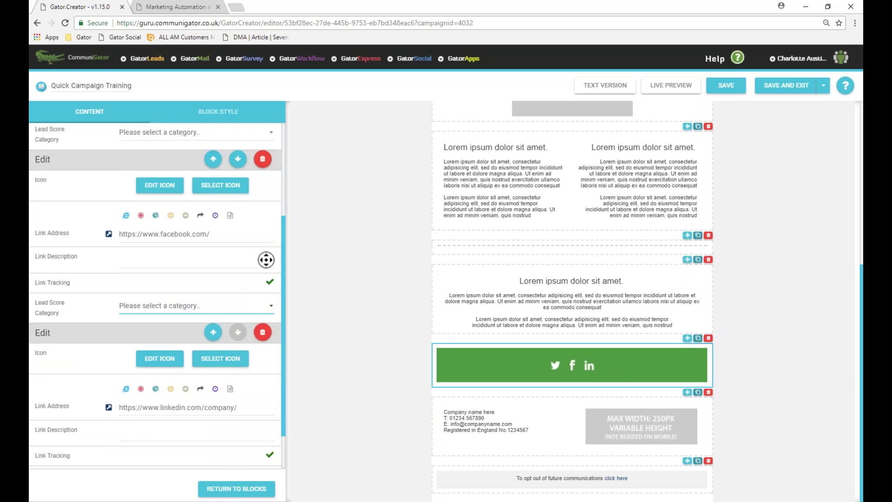
{"action": "left_click", "coordinate": [262, 160]}
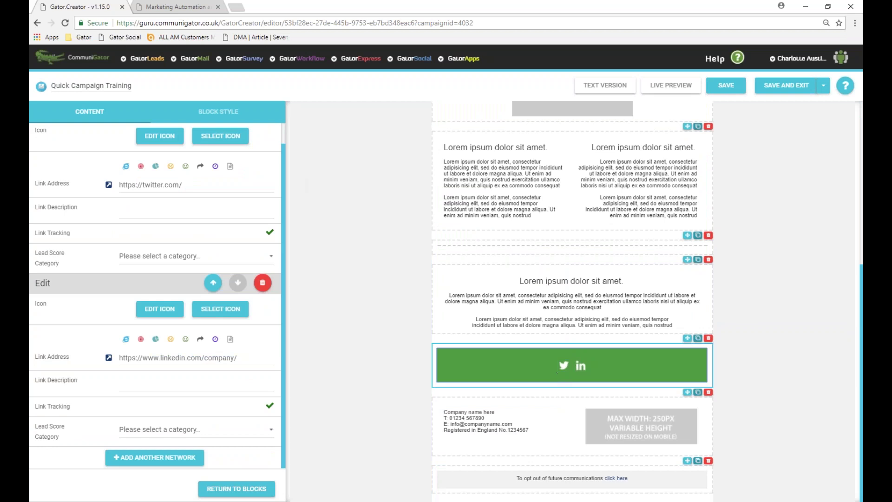
Set the padding of the social icons to 17 and apply the style to all social blocks
{"action": "left_click", "coordinate": [218, 111]}
{"action": "scroll", "coordinate": [190, 259], "scroll_direction": "down", "scroll_amount": 2}
{"action": "left_click", "coordinate": [258, 451]}
{"action": "left_click", "coordinate": [258, 450]}
{"action": "left_click", "coordinate": [258, 450]}
{"action": "left_click", "coordinate": [259, 451]}
{"action": "left_click", "coordinate": [258, 451]}
{"action": "left_click", "coordinate": [258, 451]}
{"action": "left_click", "coordinate": [258, 451]}
{"action": "left_click", "coordinate": [258, 450]}
{"action": "left_click", "coordinate": [258, 451]}
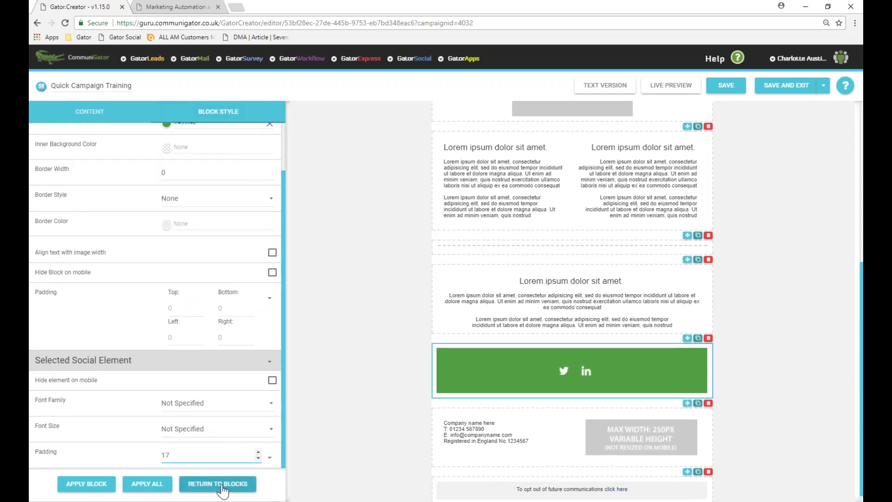
{"action": "left_click", "coordinate": [147, 484]}
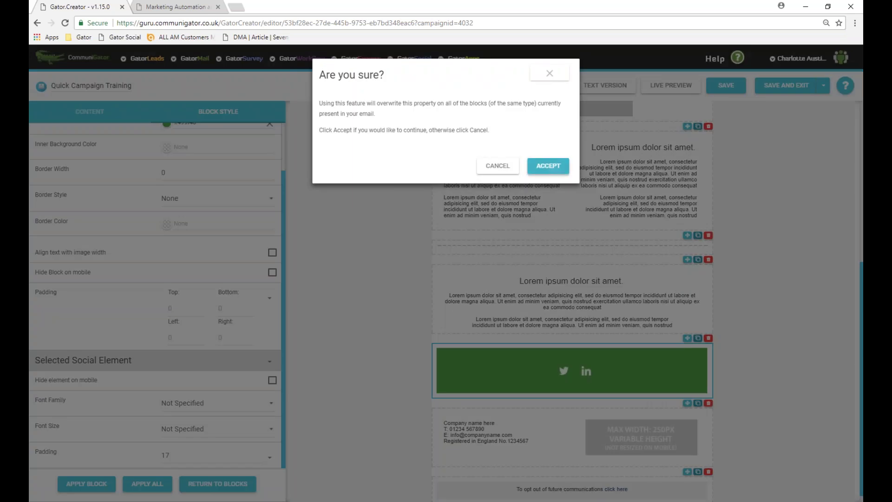
{"action": "left_click", "coordinate": [548, 166]}
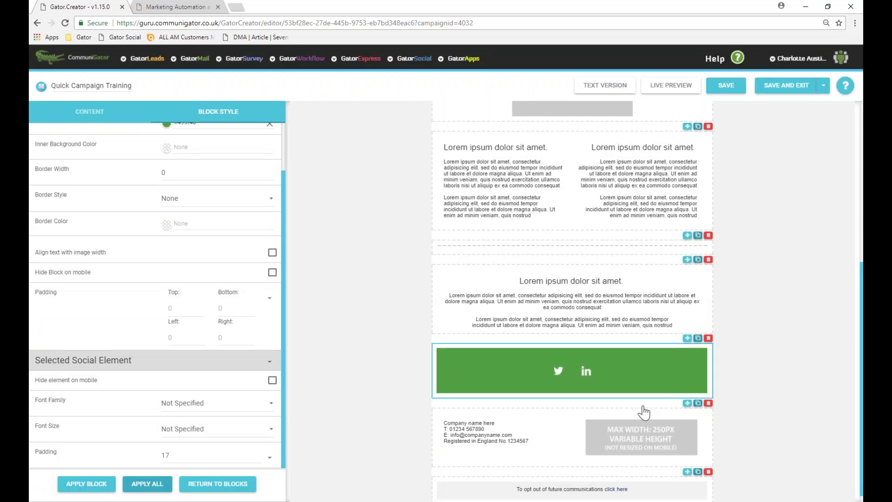
Delete the company details footer block and the image placeholder block below the green heading
{"action": "scroll", "coordinate": [674, 404], "scroll_direction": "down", "scroll_amount": 1}
{"action": "left_click", "coordinate": [709, 393]}
{"action": "left_click", "coordinate": [534, 300]}
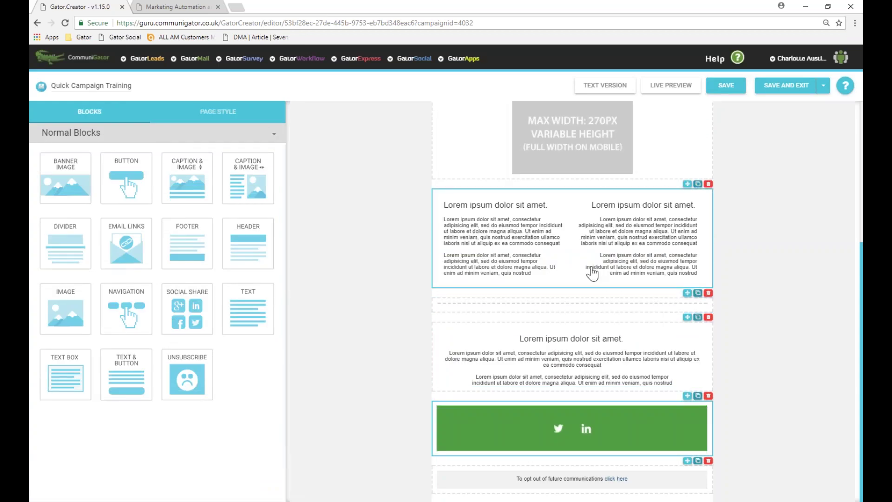
{"action": "left_click", "coordinate": [709, 286]}
{"action": "left_click", "coordinate": [532, 301]}
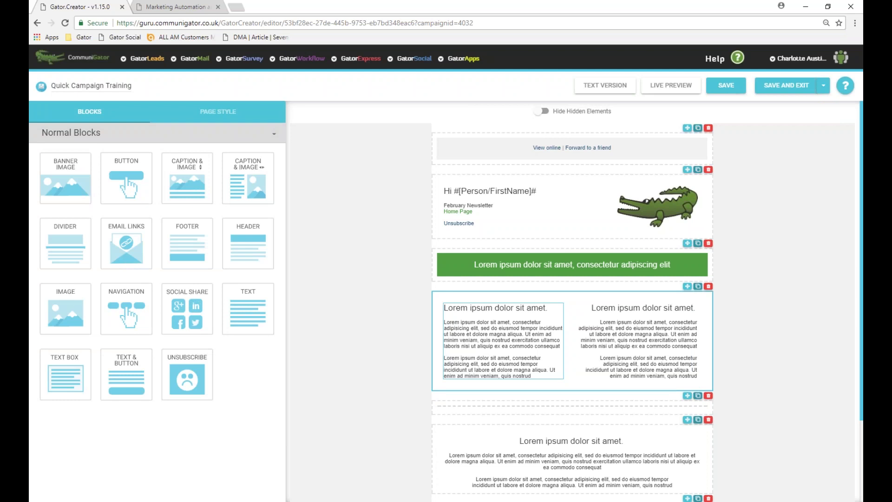
Remove "| Forward to a friend" from the email links block at the top of the email
{"action": "left_click", "coordinate": [682, 149]}
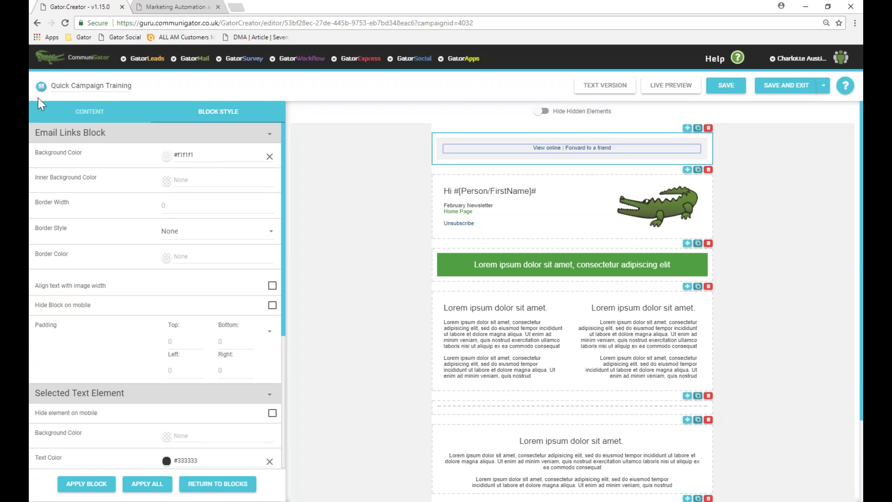
{"action": "left_click", "coordinate": [82, 113]}
{"action": "left_click_drag", "start_coordinate": [199, 217], "coordinate": [147, 216]}
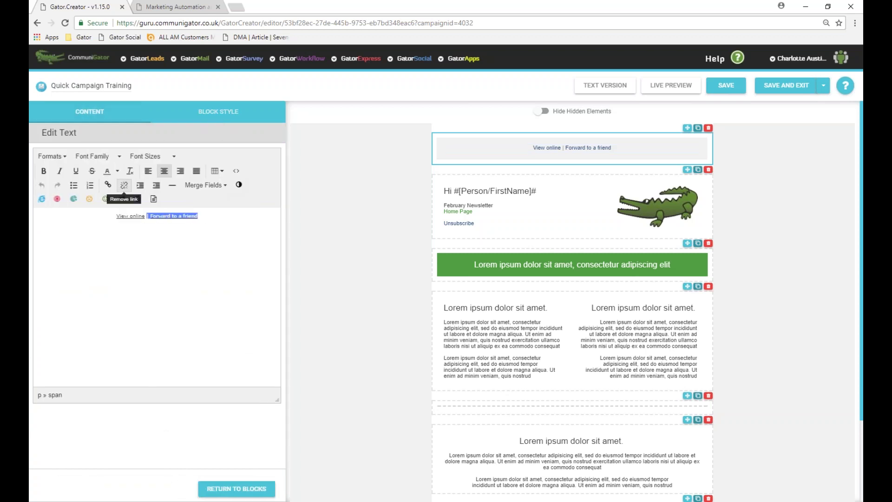
{"action": "key", "text": "Delete"}
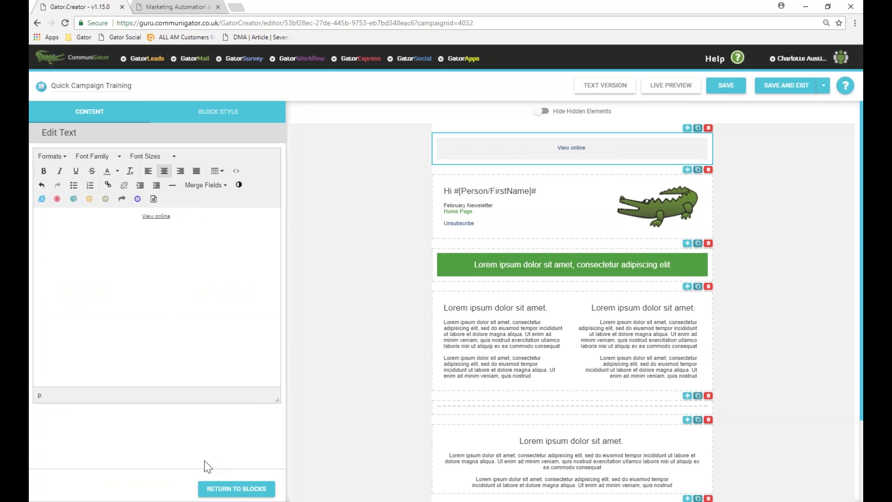
{"action": "left_click", "coordinate": [218, 488]}
Create the text version of the email by copying the HTML email's content, and return to the editor
{"action": "left_click", "coordinate": [605, 86]}
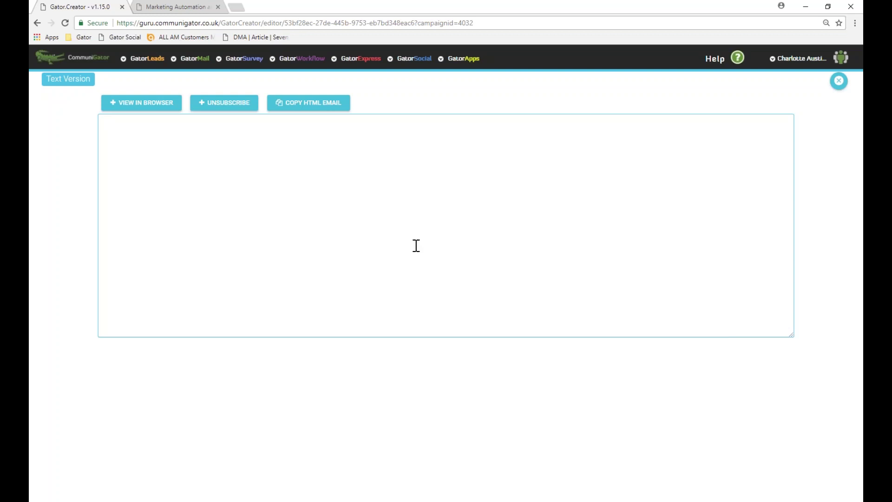
{"action": "left_click", "coordinate": [309, 103]}
{"action": "scroll", "coordinate": [268, 234], "scroll_direction": "down", "scroll_amount": 5}
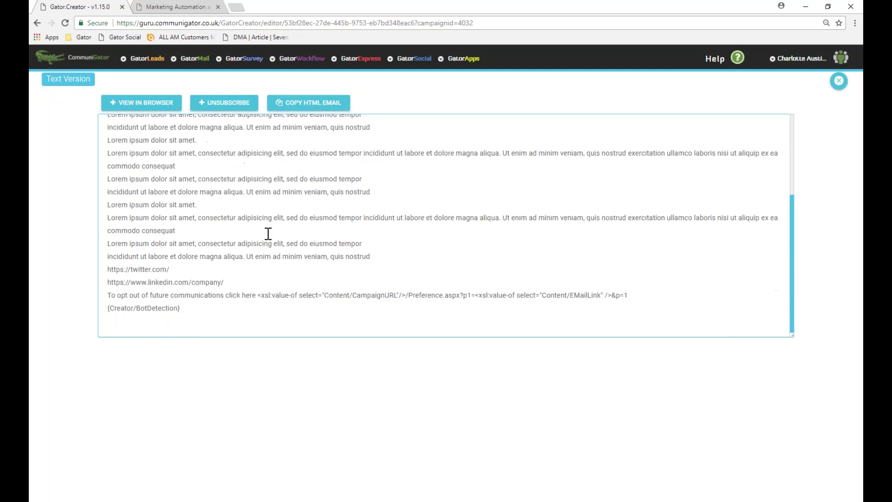
{"action": "left_click_drag", "start_coordinate": [187, 305], "coordinate": [112, 130]}
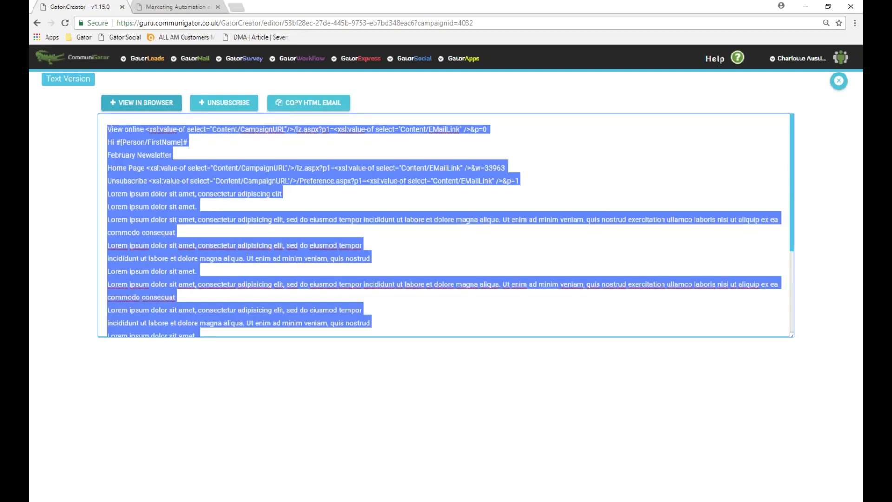
{"action": "left_click", "coordinate": [310, 146]}
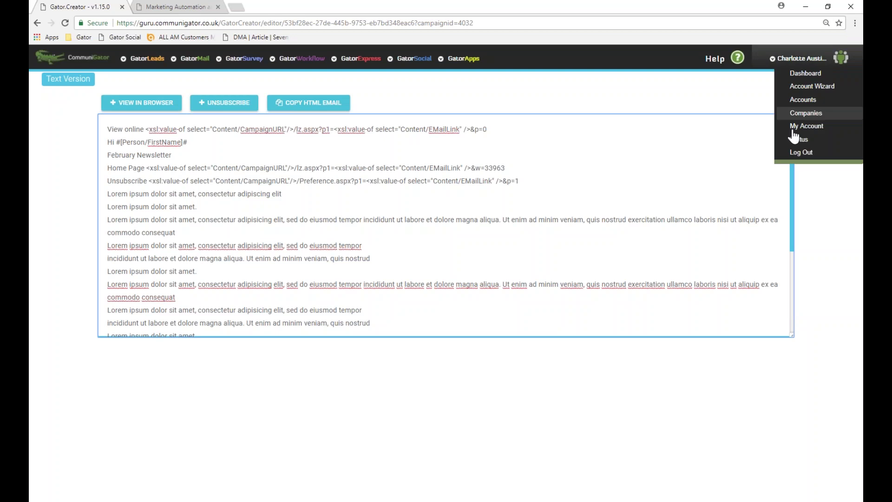
{"action": "left_click", "coordinate": [839, 88]}
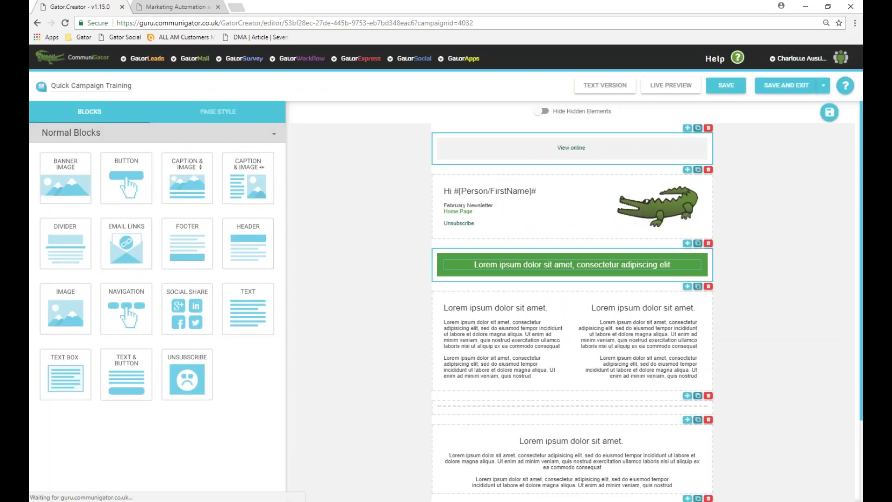
Preview the email in desktop, inbox, iPhone 6 / 7, iPhone 5, tablet and combined desktop-and-mobile views
{"action": "left_click", "coordinate": [671, 85]}
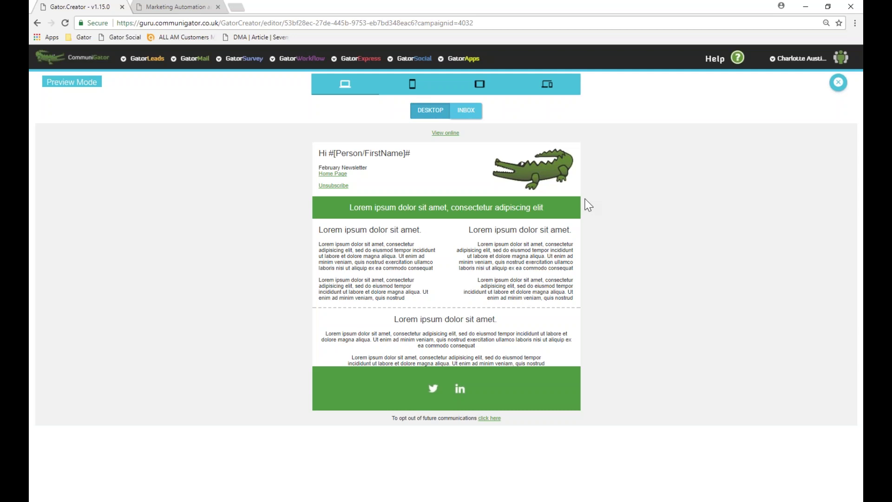
{"action": "left_click", "coordinate": [466, 110]}
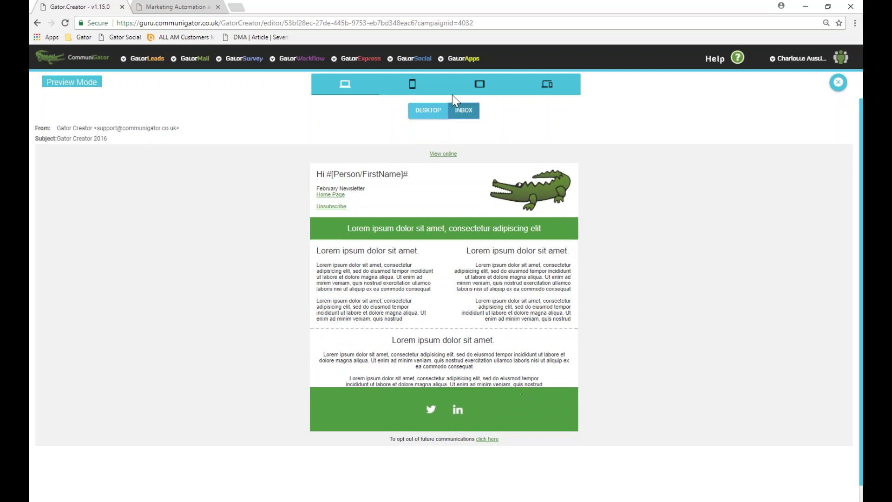
{"action": "left_click", "coordinate": [412, 83]}
{"action": "scroll", "coordinate": [439, 278], "scroll_direction": "down", "scroll_amount": 4}
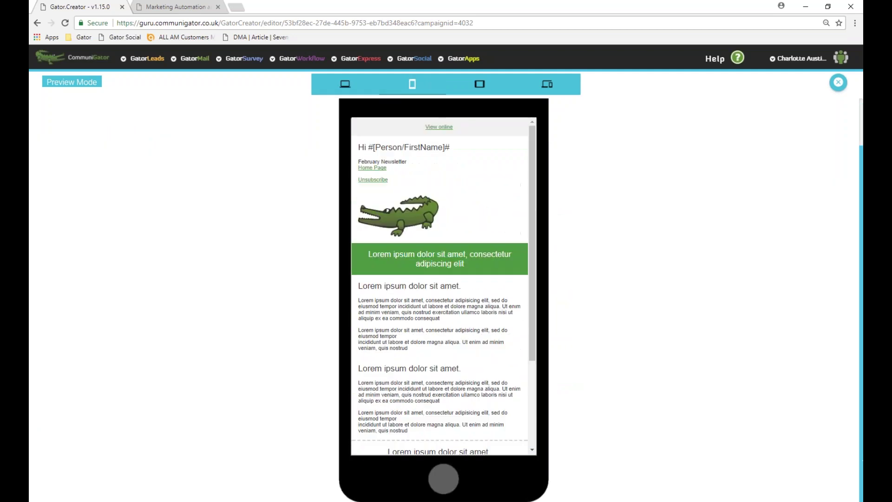
{"action": "left_click", "coordinate": [479, 86]}
{"action": "left_click", "coordinate": [449, 114]}
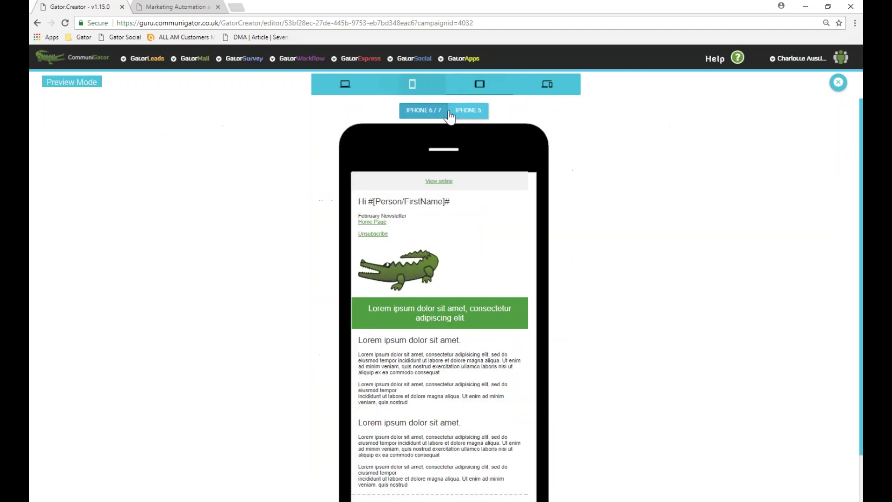
{"action": "scroll", "coordinate": [454, 321], "scroll_direction": "down", "scroll_amount": 5}
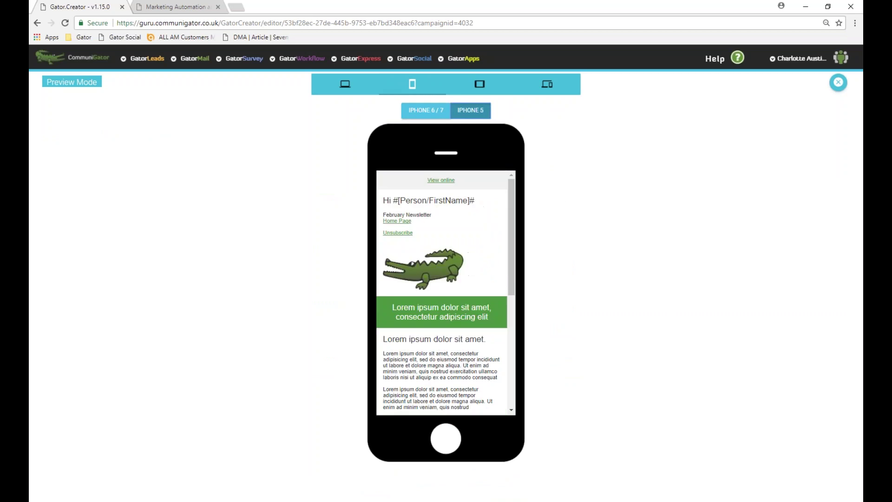
{"action": "left_click", "coordinate": [479, 84]}
{"action": "left_click", "coordinate": [547, 84]}
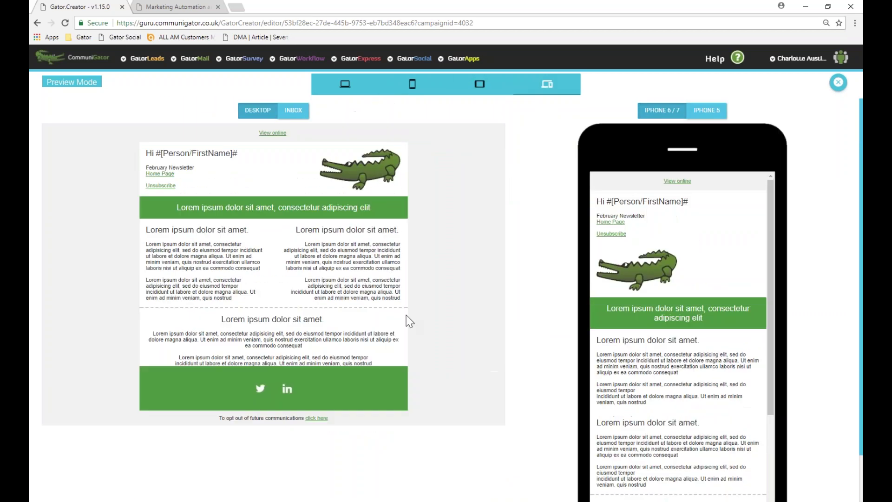
Save the email and exit the editor, and check the email's preview from the campaign's email page
{"action": "left_click", "coordinate": [839, 82]}
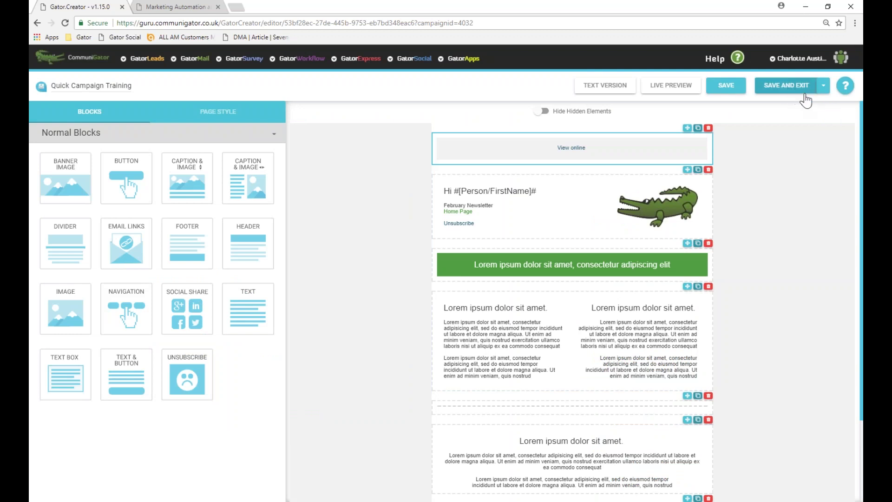
{"action": "left_click", "coordinate": [824, 91]}
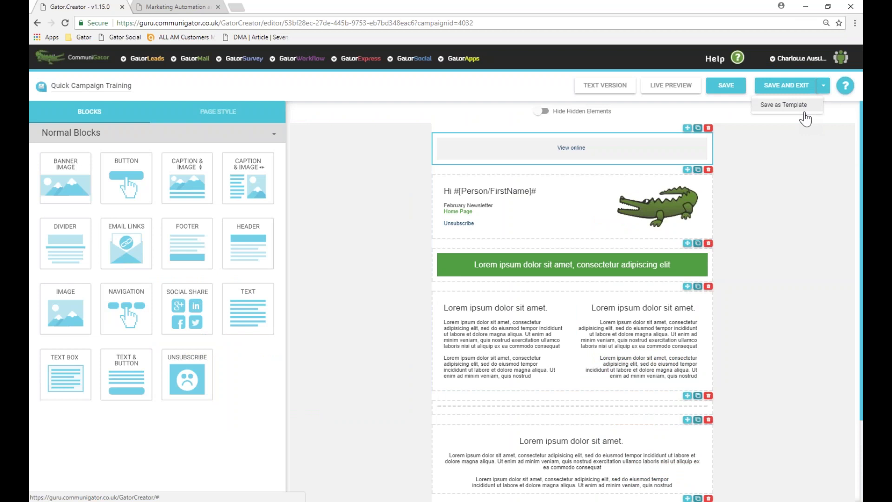
{"action": "left_click", "coordinate": [786, 85]}
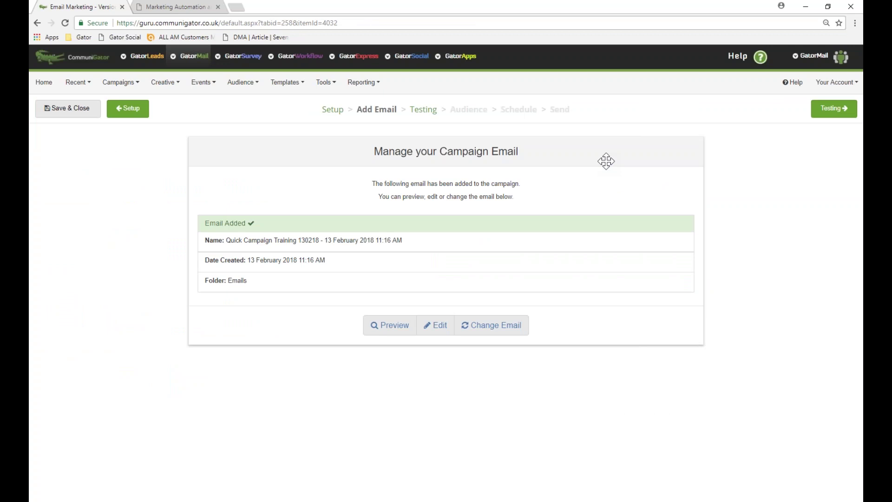
{"action": "left_click", "coordinate": [392, 332]}
{"action": "left_click", "coordinate": [799, 72]}
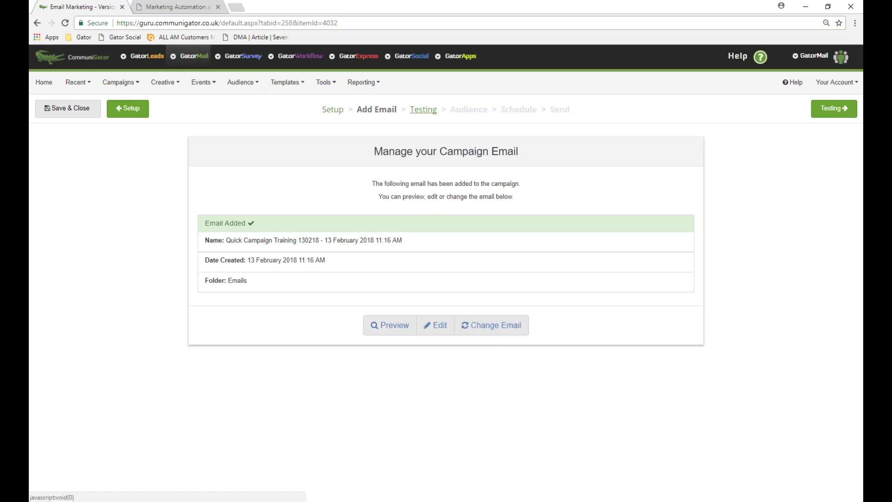
Send a test of the campaign email to the recipient's email address, and look at the inbox check results
{"action": "left_click", "coordinate": [430, 111]}
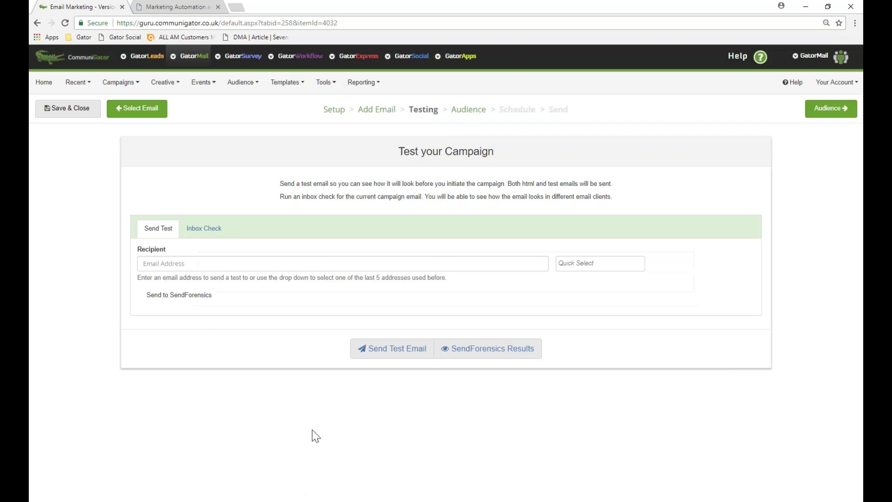
{"action": "left_click", "coordinate": [160, 265]}
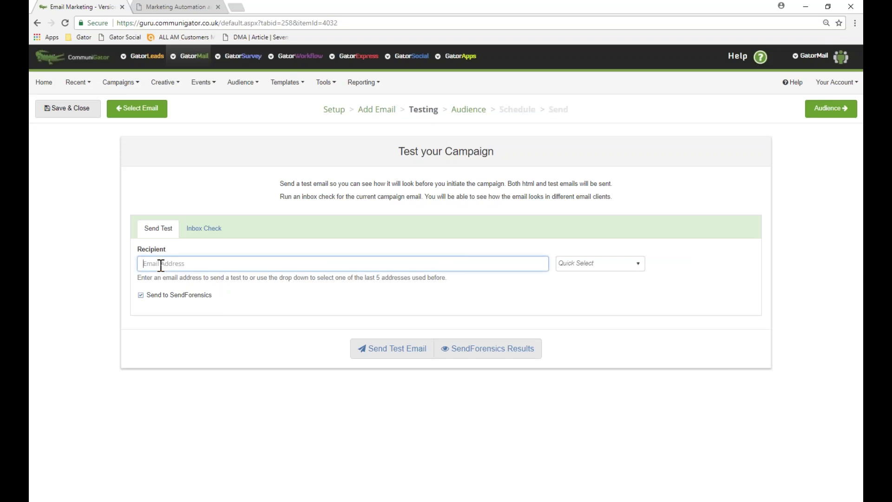
{"action": "type", "text": "cha"}
{"action": "left_click", "coordinate": [195, 278]}
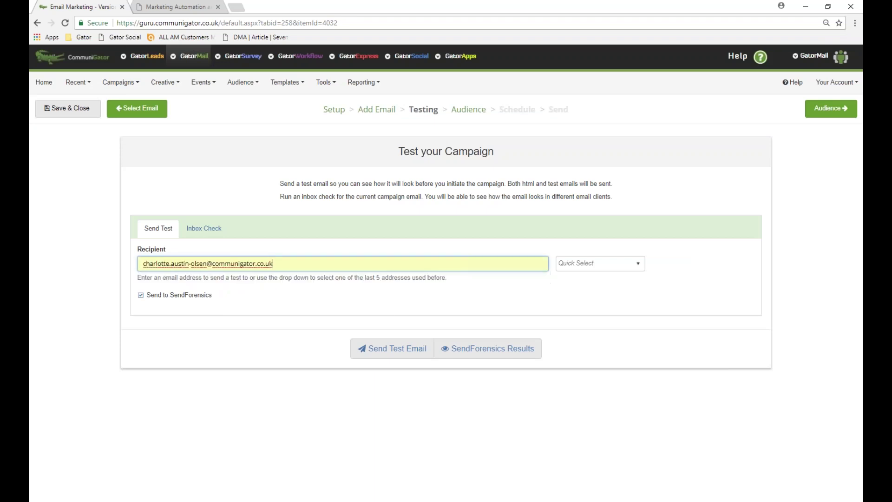
{"action": "left_click", "coordinate": [394, 353]}
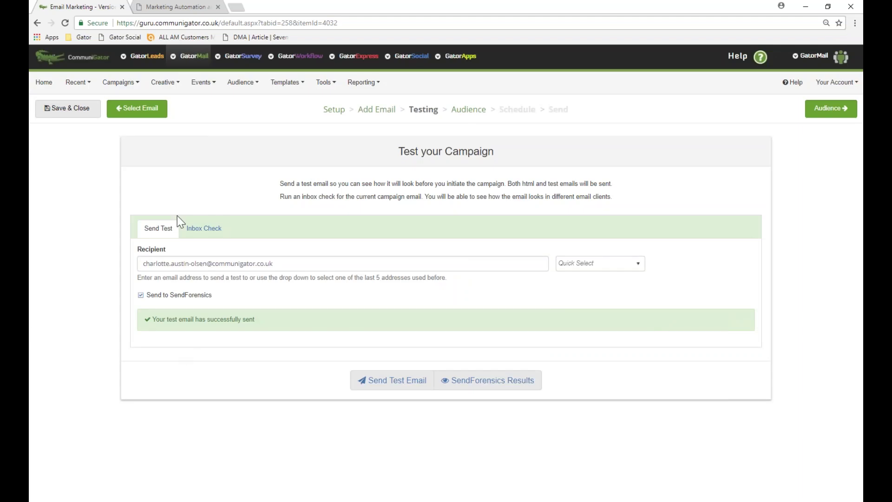
{"action": "left_click", "coordinate": [205, 234]}
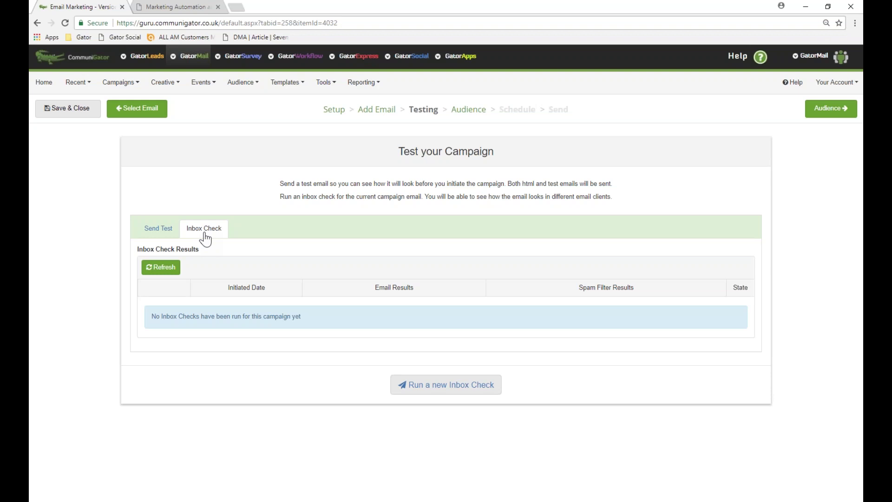
{"action": "left_click", "coordinate": [156, 229]}
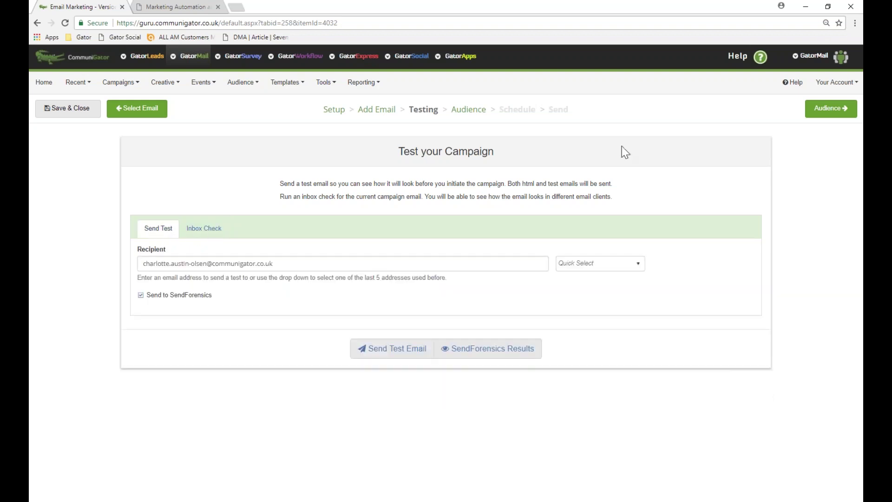
Choose the Training Data 130218 group as the campaign audience and count the audience
{"action": "left_click", "coordinate": [469, 110]}
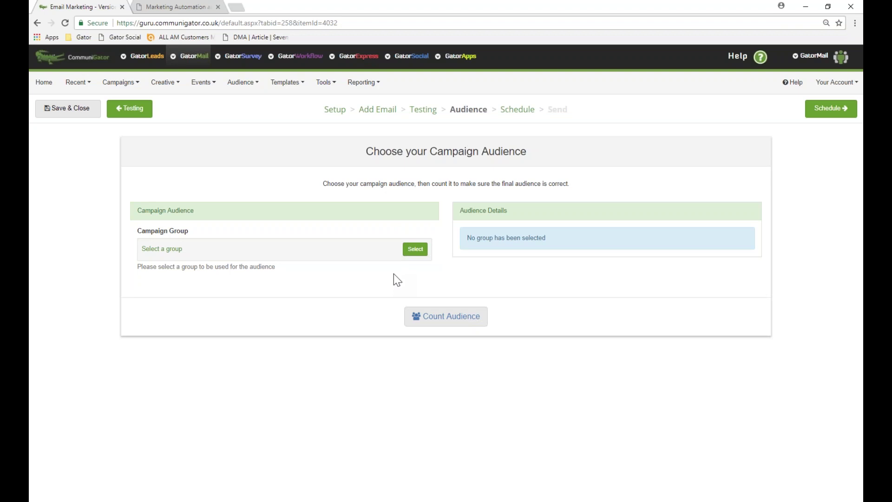
{"action": "left_click", "coordinate": [413, 249]}
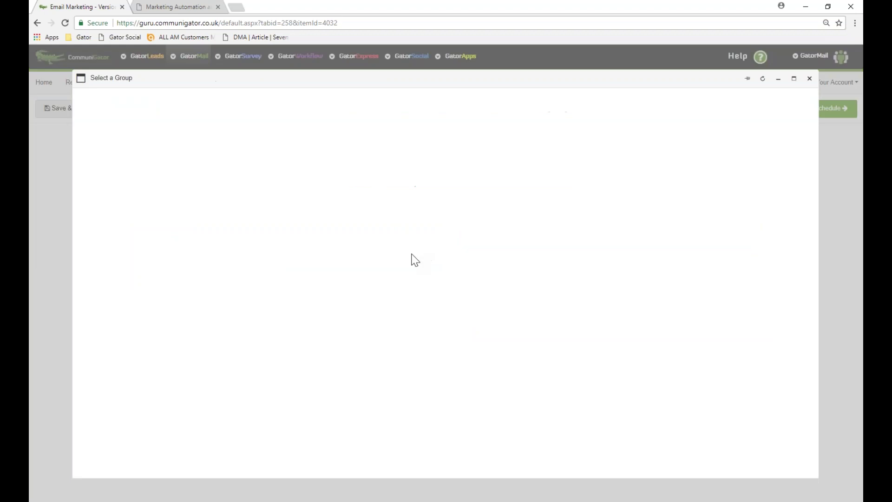
{"action": "left_click", "coordinate": [343, 187]}
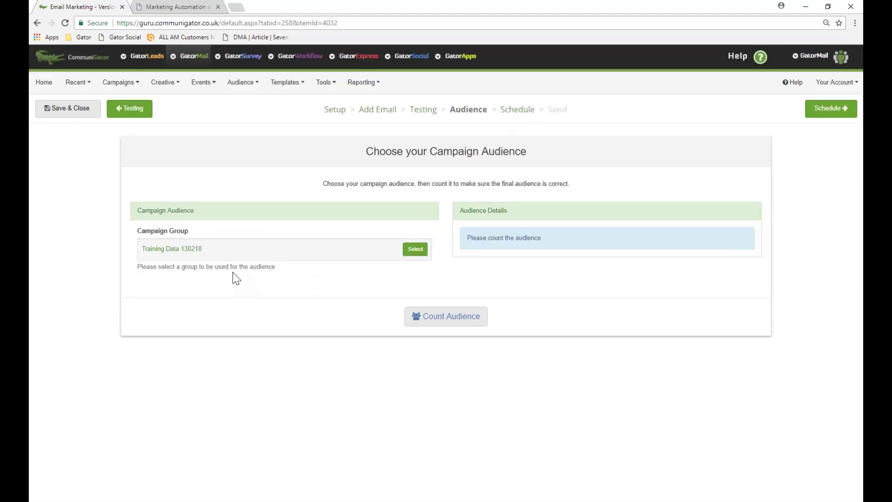
{"action": "left_click", "coordinate": [460, 321]}
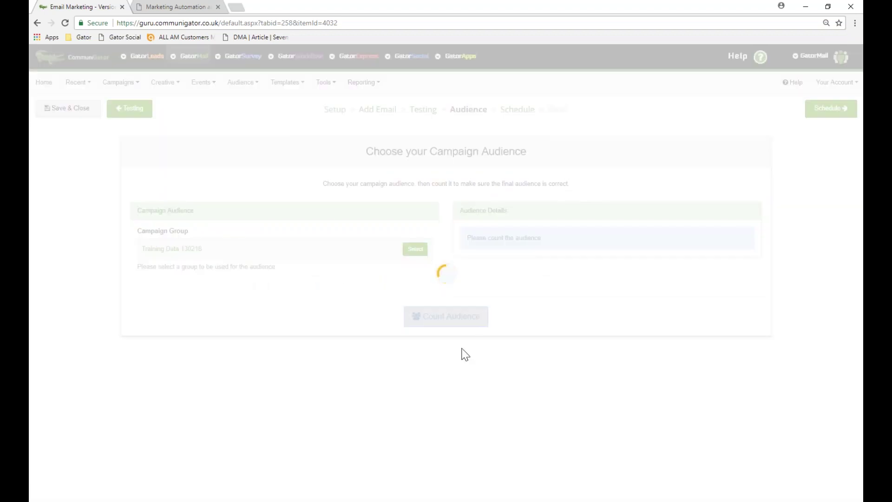
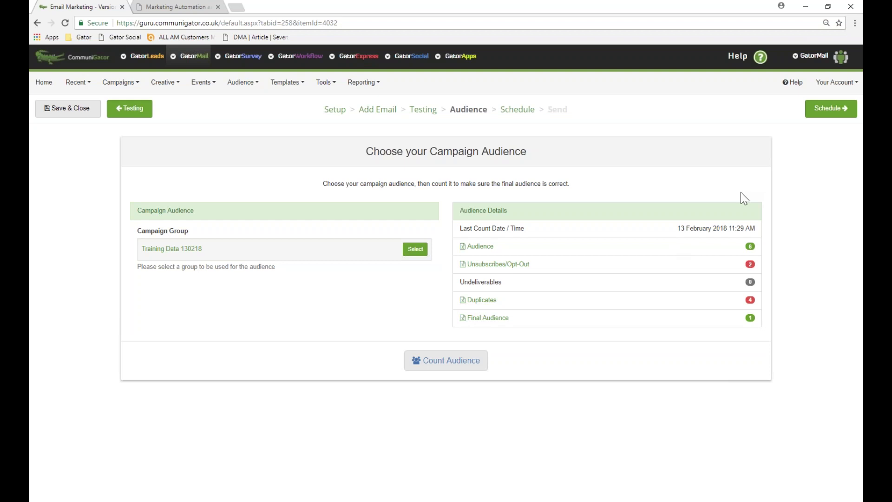
Schedule the campaign to start on 16/02/2018 at 09:00
{"action": "left_click", "coordinate": [826, 107]}
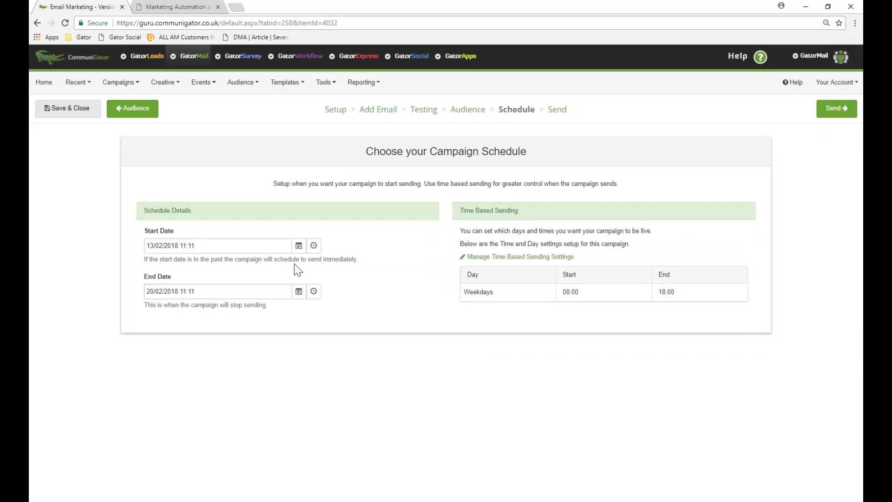
{"action": "left_click", "coordinate": [299, 245]}
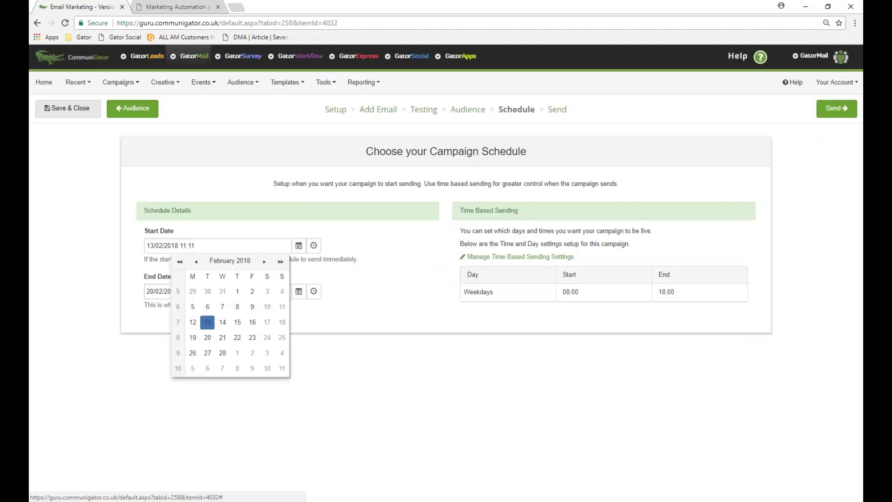
{"action": "left_click", "coordinate": [134, 255]}
{"action": "left_click", "coordinate": [299, 246]}
{"action": "left_click", "coordinate": [252, 322]}
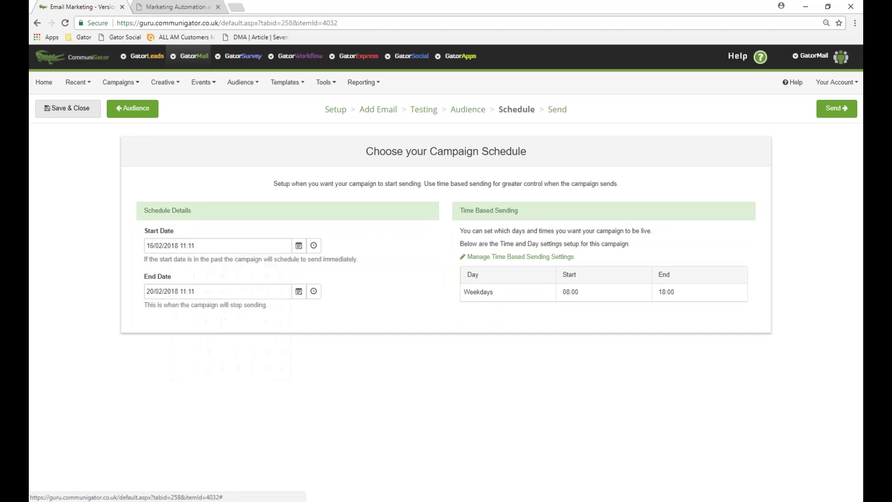
{"action": "left_click", "coordinate": [314, 246]}
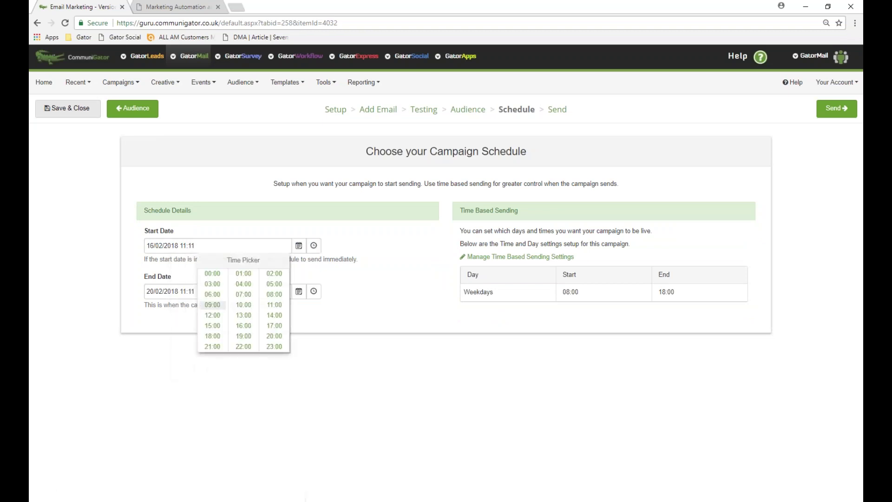
{"action": "left_click", "coordinate": [212, 304]}
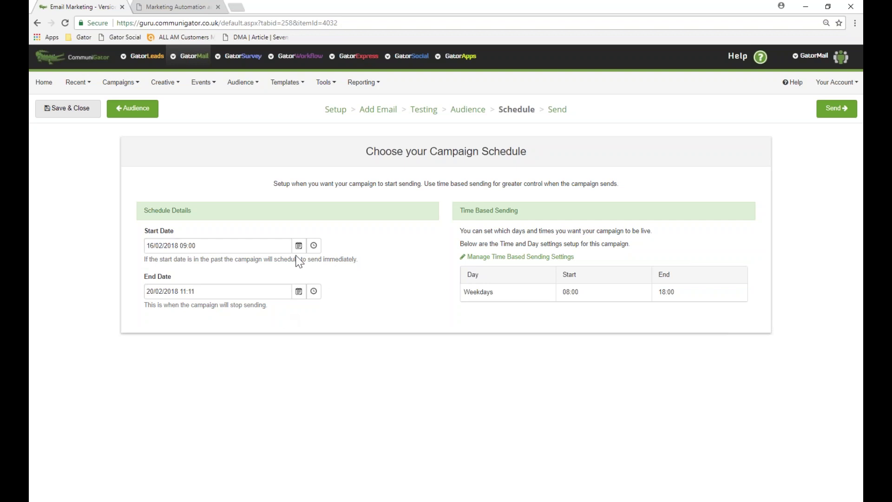
Set the campaign's end date to 28/03/2018
{"action": "left_click", "coordinate": [299, 291]}
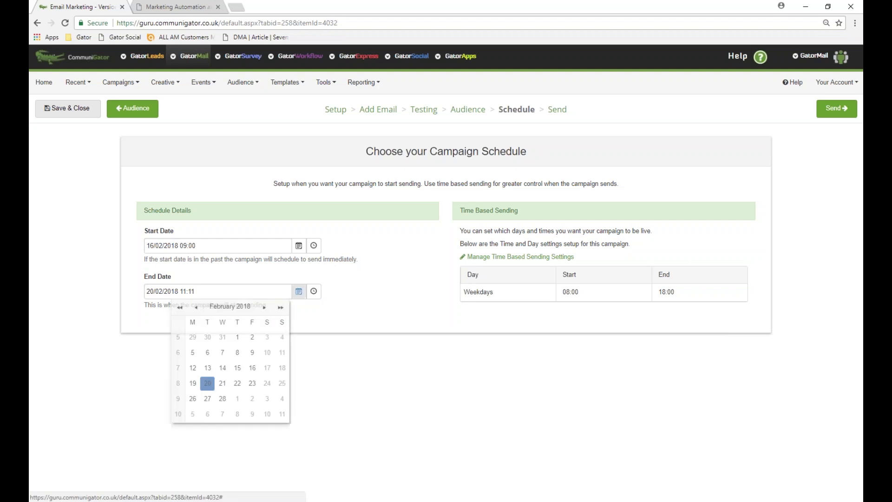
{"action": "left_click", "coordinate": [264, 307]}
{"action": "left_click", "coordinate": [223, 399]}
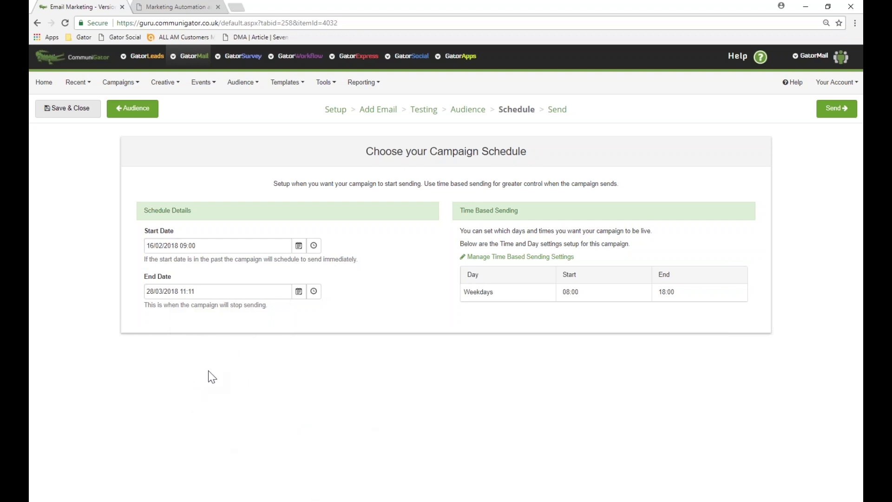
Review the campaign, email, audience and schedule details in the campaign summary, and save and close the campaign without initiating it
{"action": "left_click", "coordinate": [836, 109]}
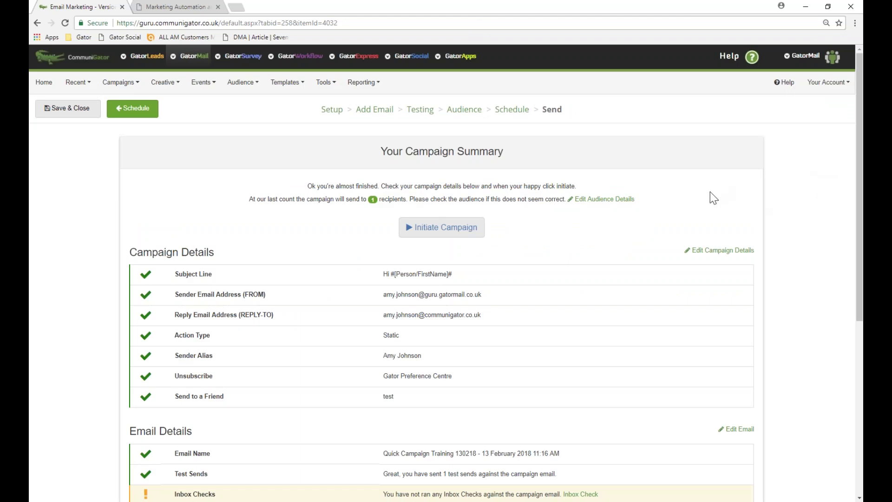
{"action": "scroll", "coordinate": [292, 345], "scroll_direction": "down", "scroll_amount": 1}
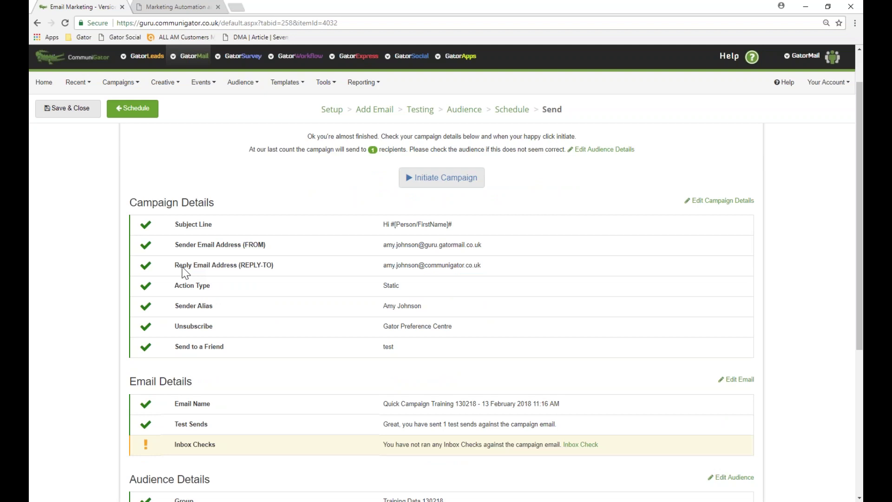
{"action": "scroll", "coordinate": [191, 273], "scroll_direction": "down", "scroll_amount": 1}
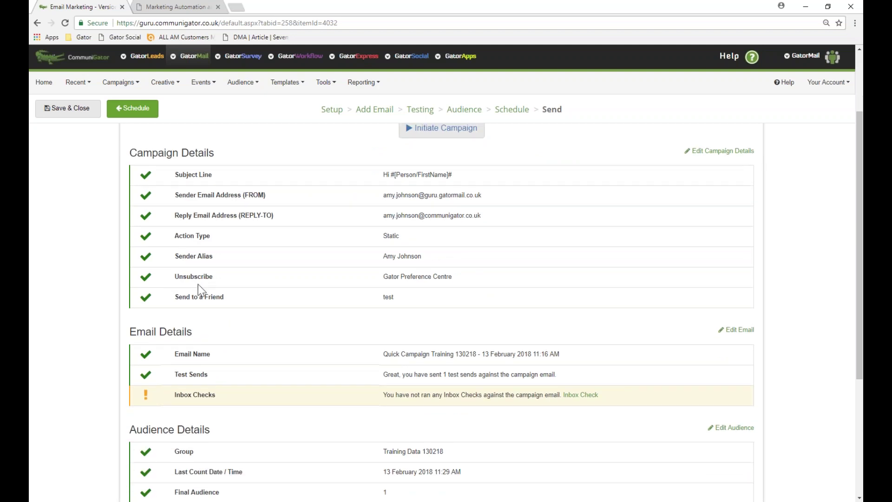
{"action": "scroll", "coordinate": [194, 293], "scroll_direction": "down", "scroll_amount": 2}
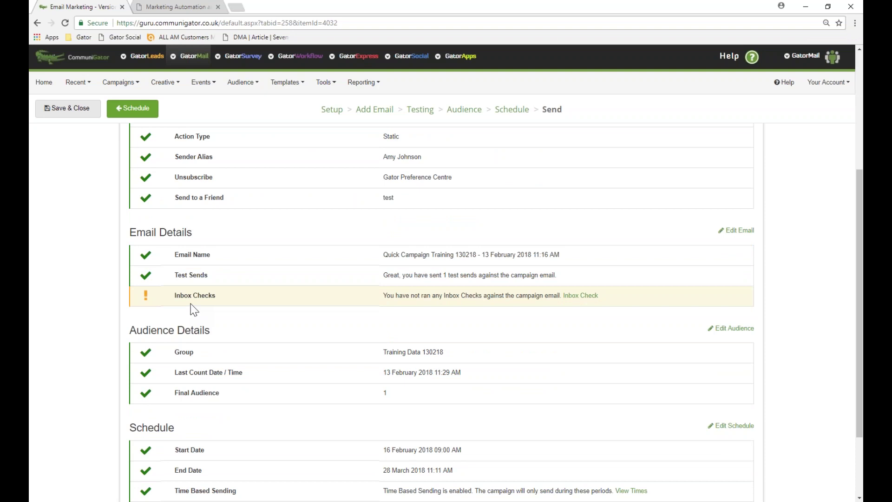
{"action": "scroll", "coordinate": [297, 254], "scroll_direction": "down", "scroll_amount": 2}
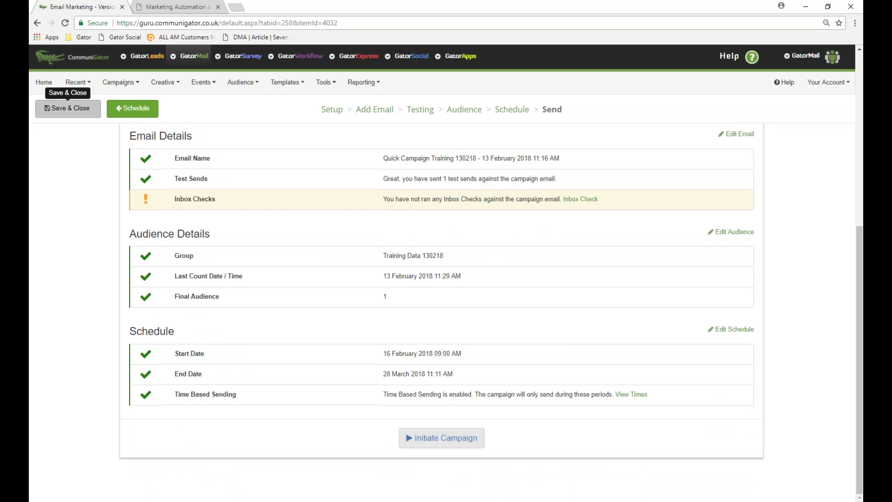
{"action": "left_click", "coordinate": [68, 108]}
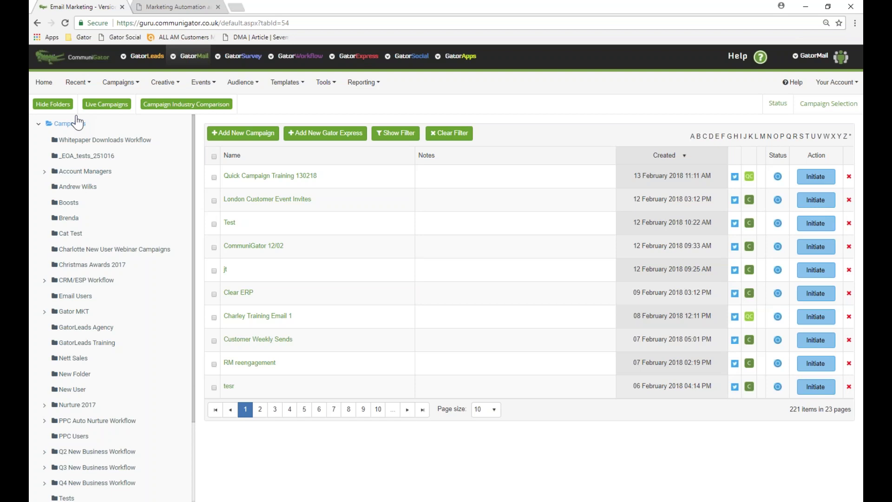
View the detailed results of the campaign "New User Follow Up Emails USE THIS ONE" and list its export options
{"action": "left_click", "coordinate": [114, 249]}
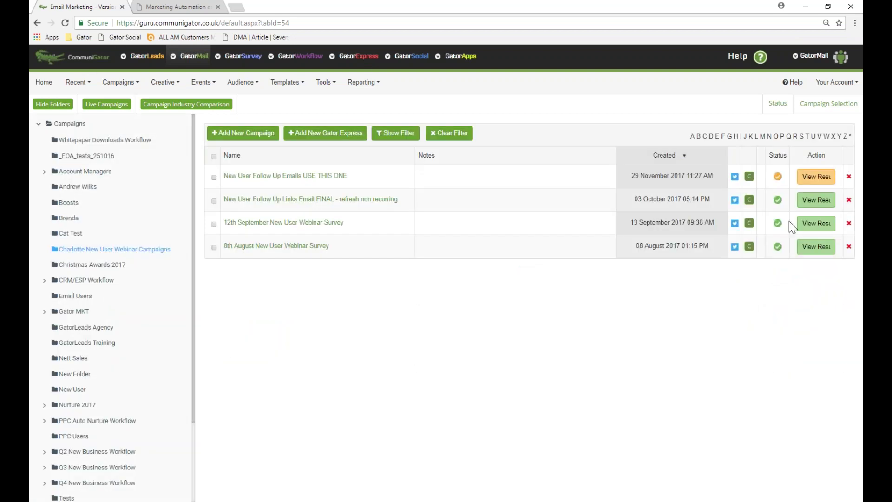
{"action": "left_click", "coordinate": [816, 182]}
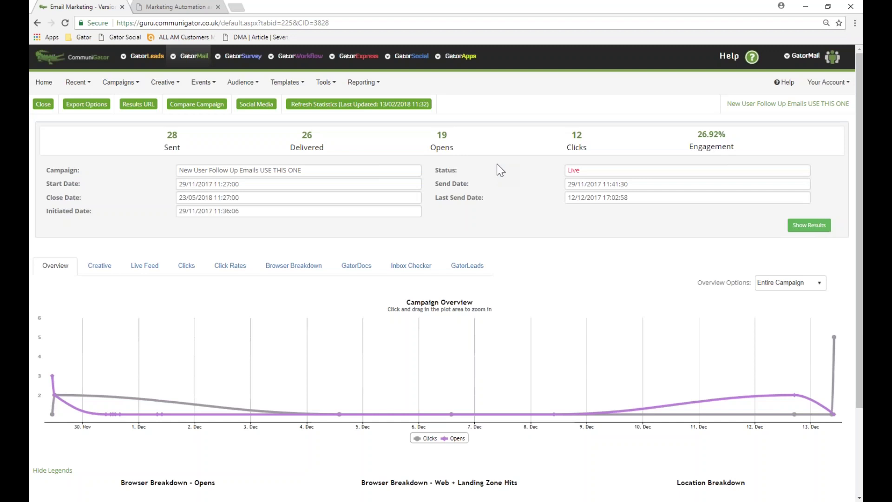
{"action": "left_click", "coordinate": [809, 226]}
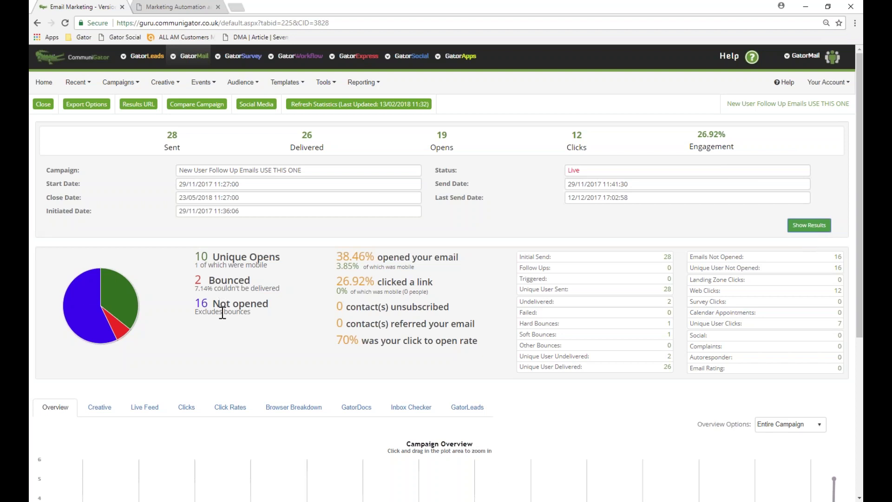
{"action": "left_click", "coordinate": [87, 104]}
{"action": "left_click", "coordinate": [494, 108]}
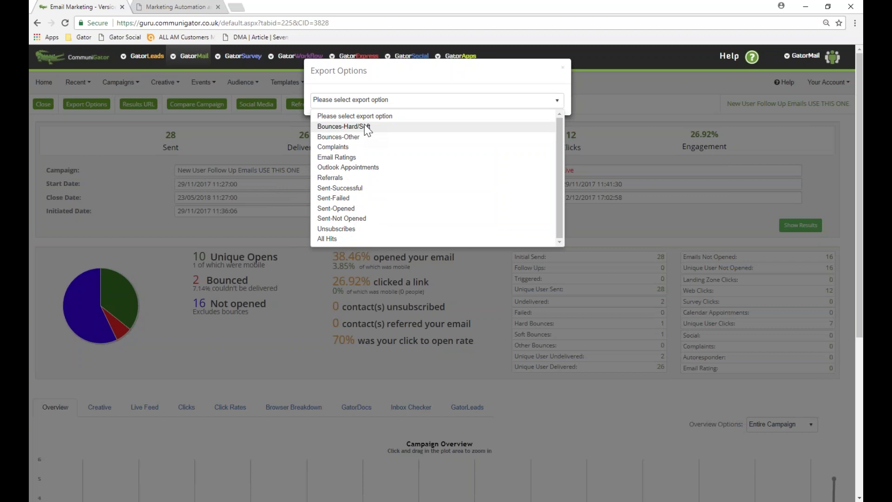
Open the CommuniGator Resource Centre in a new browser tab and search it for "bounce reasons"
{"action": "left_click", "coordinate": [236, 7]}
{"action": "type", "text": "help"}
{"action": "key", "text": "Return"}
{"action": "left_click", "coordinate": [258, 145]}
{"action": "type", "text": "b"}
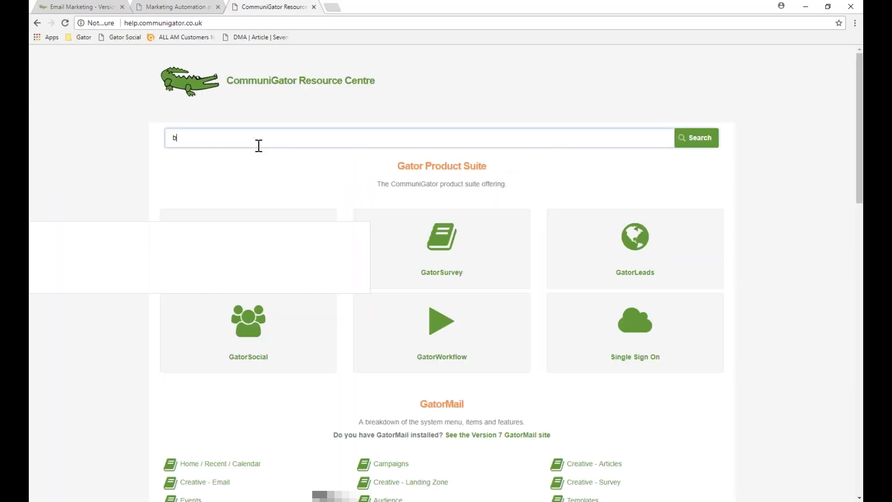
{"action": "type", "text": "ounce reason"}
{"action": "left_click", "coordinate": [252, 151]}
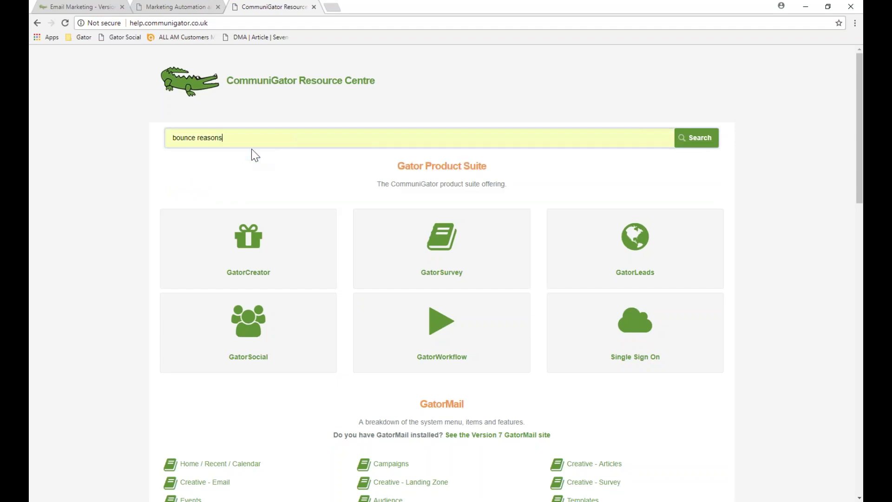
{"action": "key", "text": "Return"}
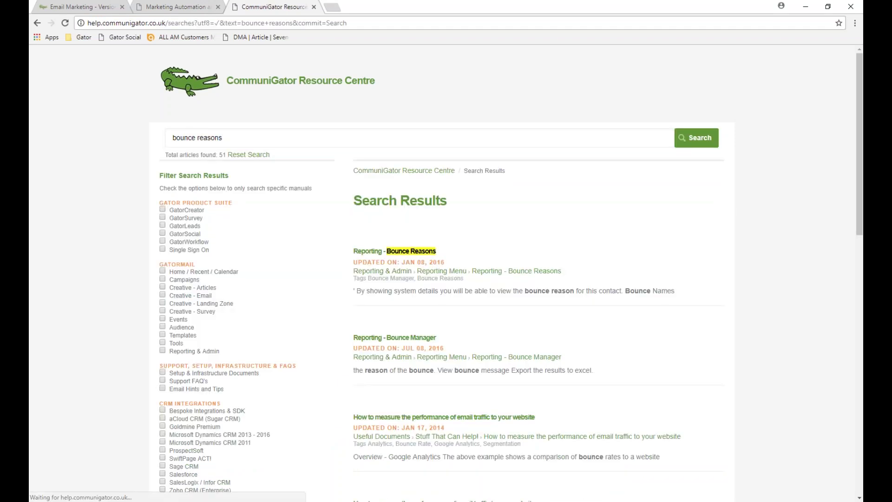
Open the "Reporting - Bounce Reasons" article and read through the bounce names and reasons, including Bad-mailbox and Spam-related
{"action": "left_click", "coordinate": [494, 271]}
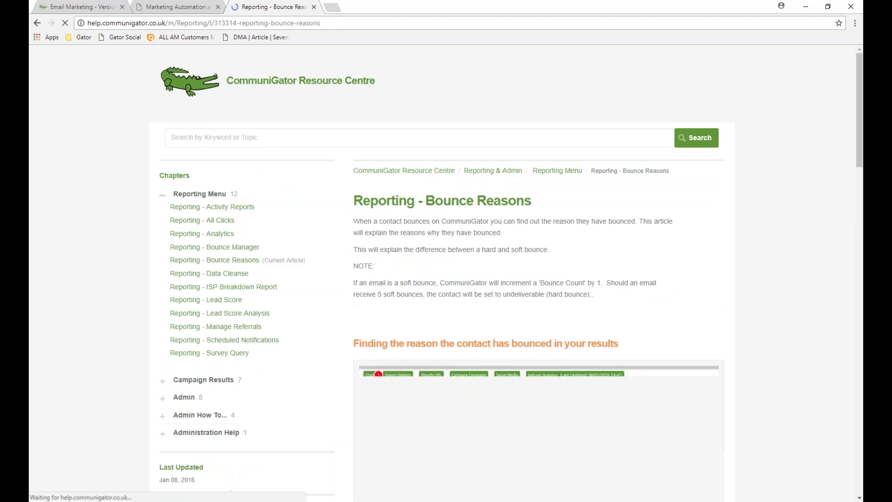
{"action": "scroll", "coordinate": [515, 306], "scroll_direction": "down", "scroll_amount": 12}
{"action": "scroll", "coordinate": [515, 306], "scroll_direction": "down", "scroll_amount": 5}
{"action": "scroll", "coordinate": [432, 131], "scroll_direction": "up", "scroll_amount": 1}
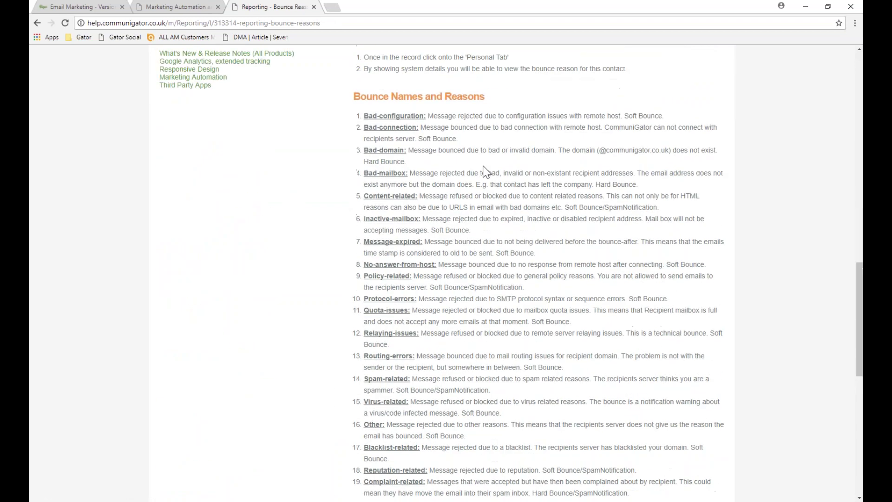
{"action": "left_click_drag", "start_coordinate": [420, 174], "coordinate": [590, 186]}
{"action": "left_click", "coordinate": [609, 172]}
{"action": "scroll", "coordinate": [566, 245], "scroll_direction": "down", "scroll_amount": 1}
{"action": "left_click", "coordinate": [515, 345]}
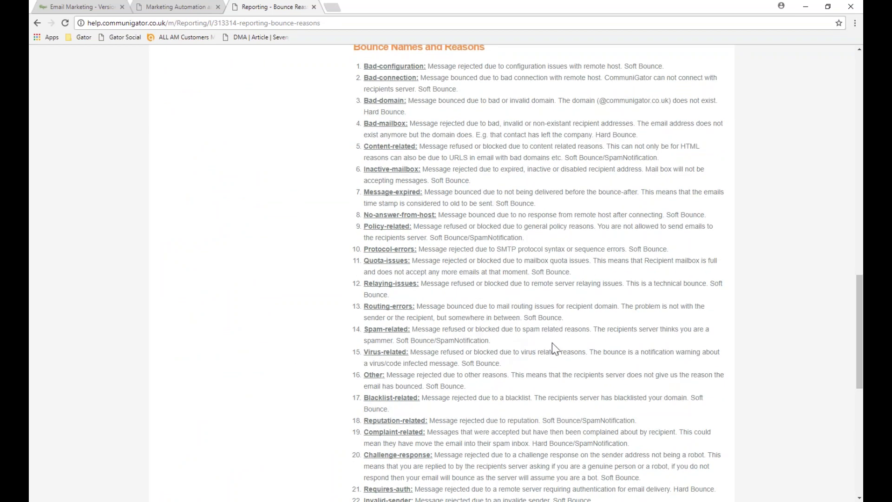
{"action": "left_click_drag", "start_coordinate": [507, 342], "coordinate": [392, 352]}
Return to the GatorMail campaign results, dismiss the export options, and review the statistics and the overview charts
{"action": "left_click", "coordinate": [92, 5]}
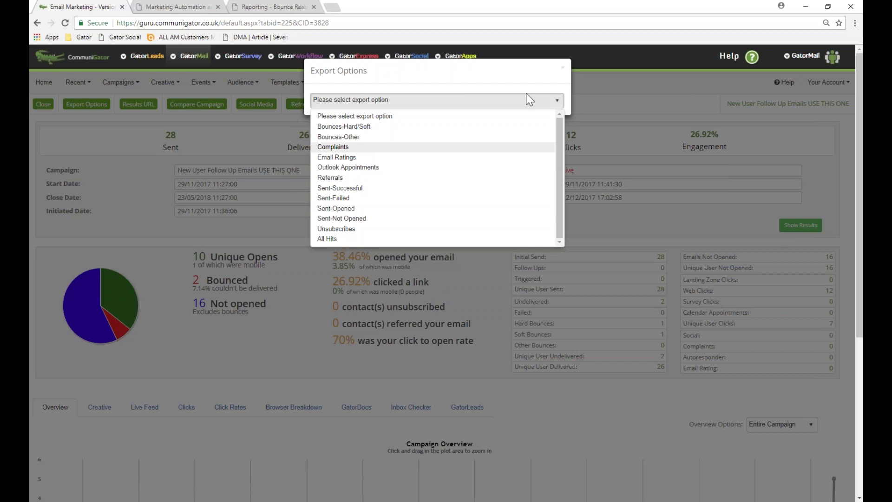
{"action": "left_click", "coordinate": [563, 67]}
{"action": "scroll", "coordinate": [532, 275], "scroll_direction": "down", "scroll_amount": 1}
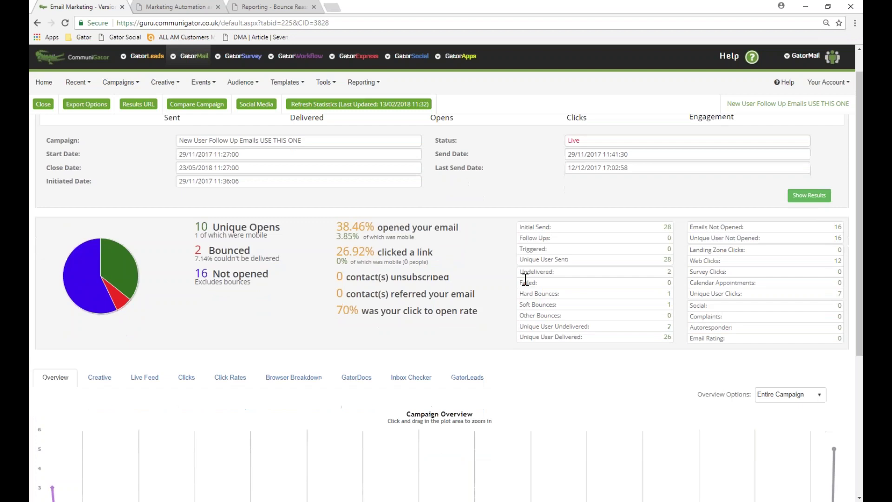
{"action": "scroll", "coordinate": [531, 275], "scroll_direction": "down", "scroll_amount": 4}
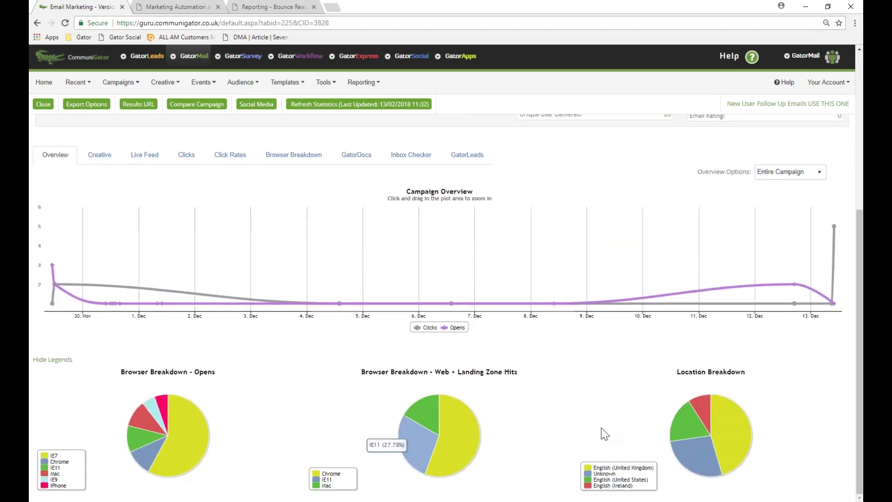
View the email creative's click heat map and highlight the Results and Quick Campaign links
{"action": "left_click", "coordinate": [100, 155]}
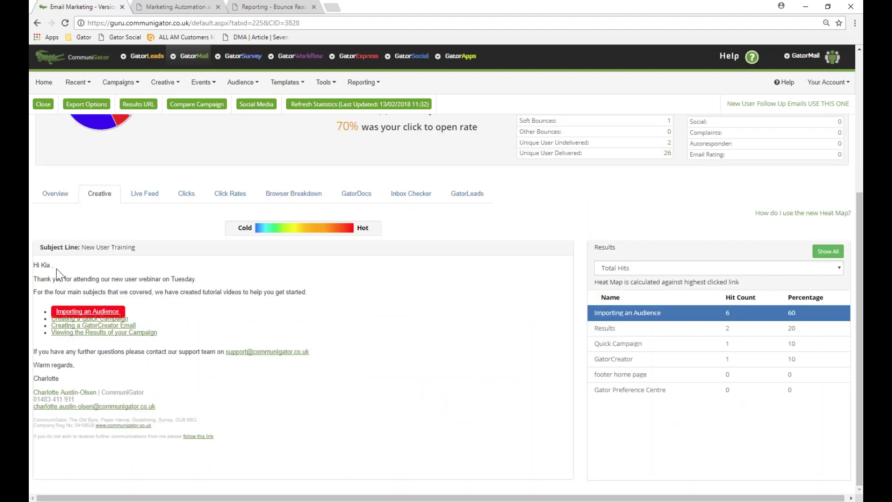
{"action": "left_click", "coordinate": [681, 329]}
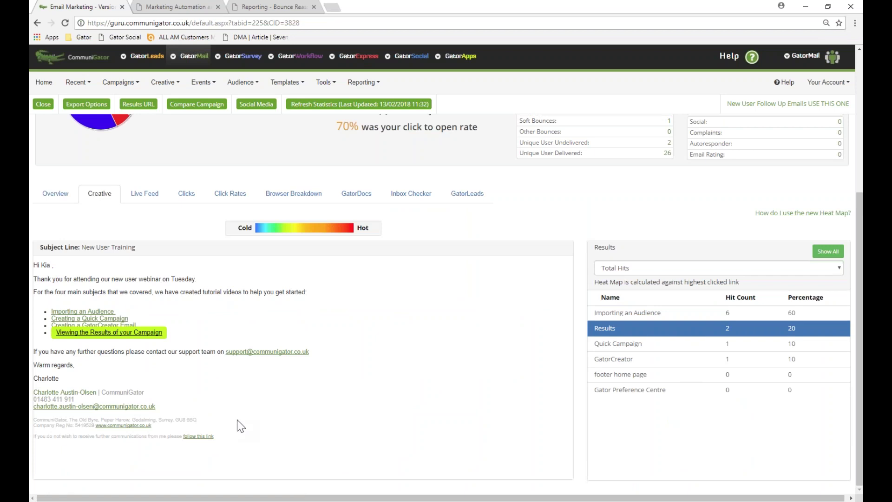
{"action": "left_click", "coordinate": [655, 349]}
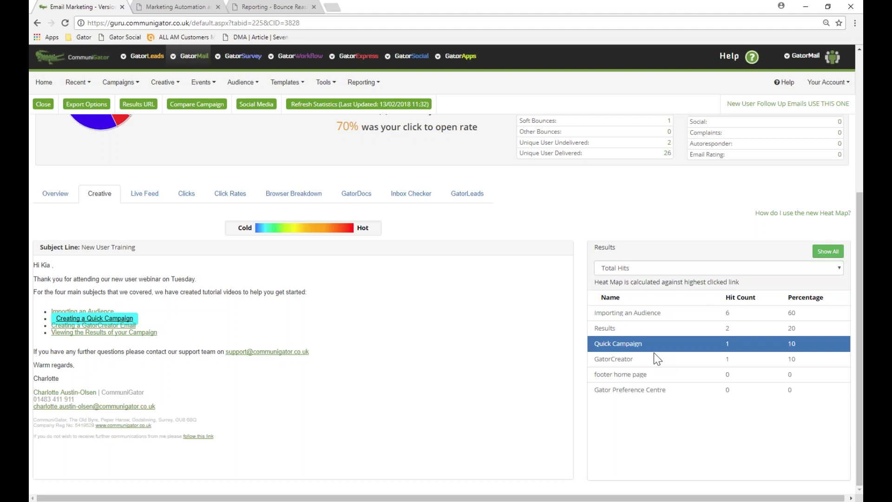
Review the campaign's clicks per link and its click rates by day, and switch the click rate chart to Clicks By Hour
{"action": "left_click", "coordinate": [183, 194]}
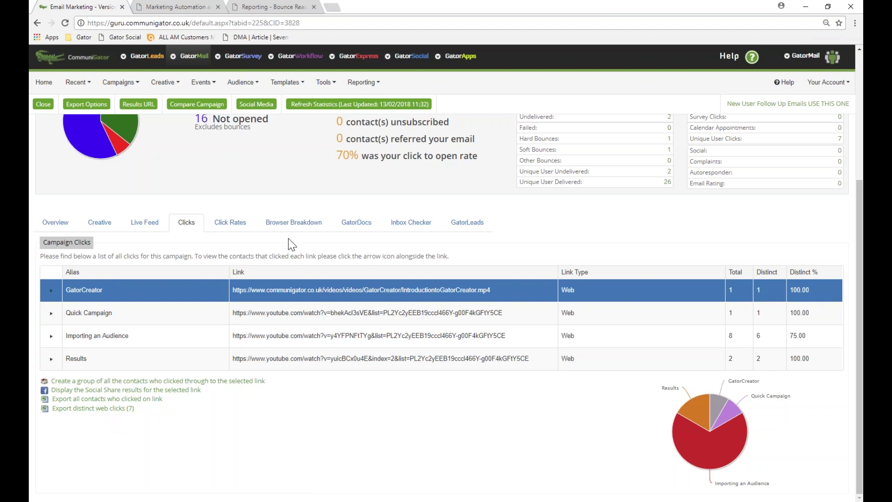
{"action": "left_click", "coordinate": [230, 223]}
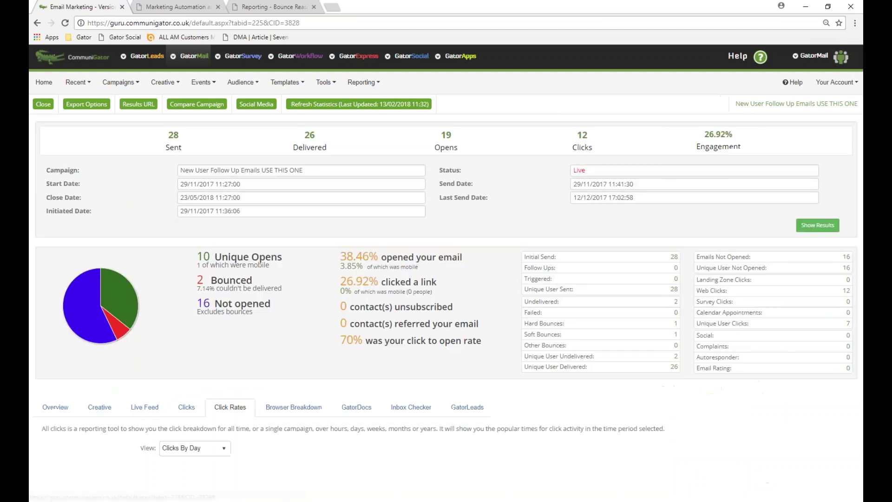
{"action": "scroll", "coordinate": [271, 222], "scroll_direction": "down", "scroll_amount": 3}
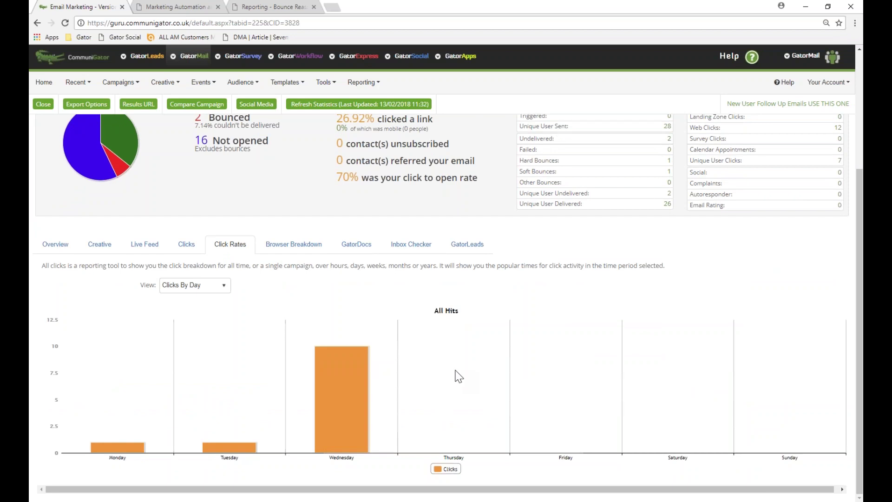
{"action": "mouse_move", "coordinate": [325, 397]}
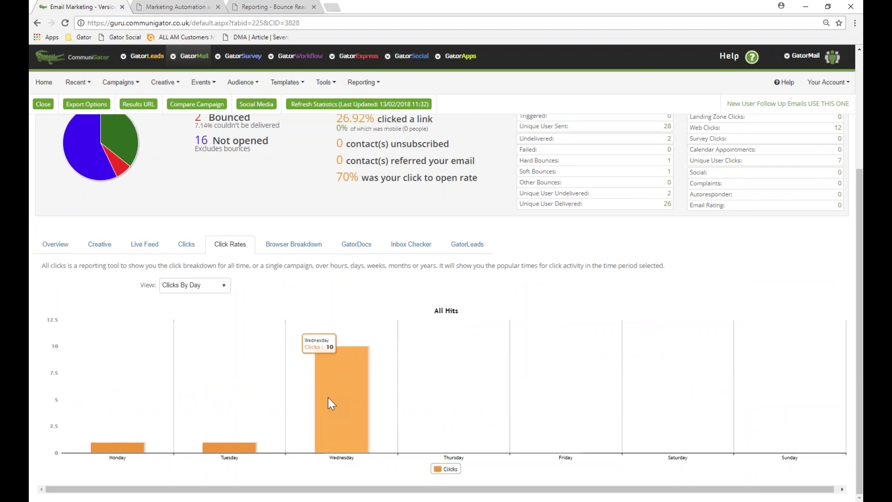
{"action": "left_click", "coordinate": [219, 286]}
{"action": "left_click", "coordinate": [188, 311]}
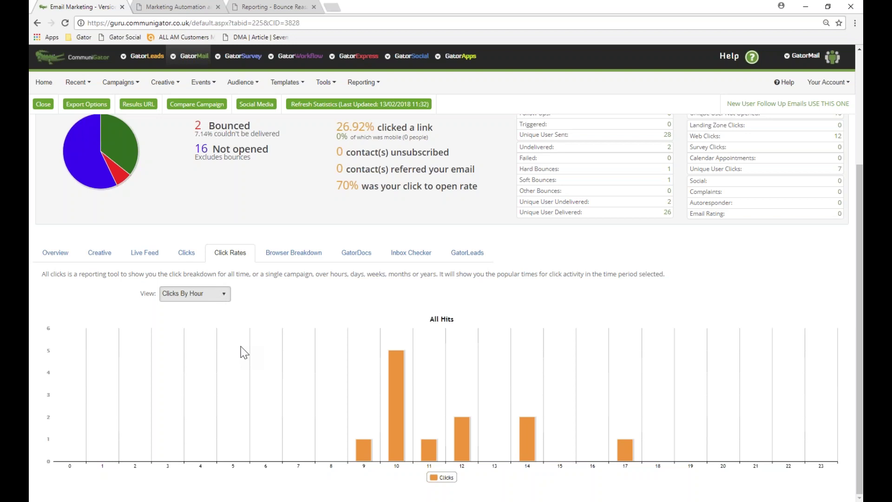
Select Overview and Browser Breakdown as the visible data for a Results URL, and close the dialog without creating it
{"action": "scroll", "coordinate": [246, 309], "scroll_direction": "up", "scroll_amount": 3}
{"action": "left_click", "coordinate": [134, 106]}
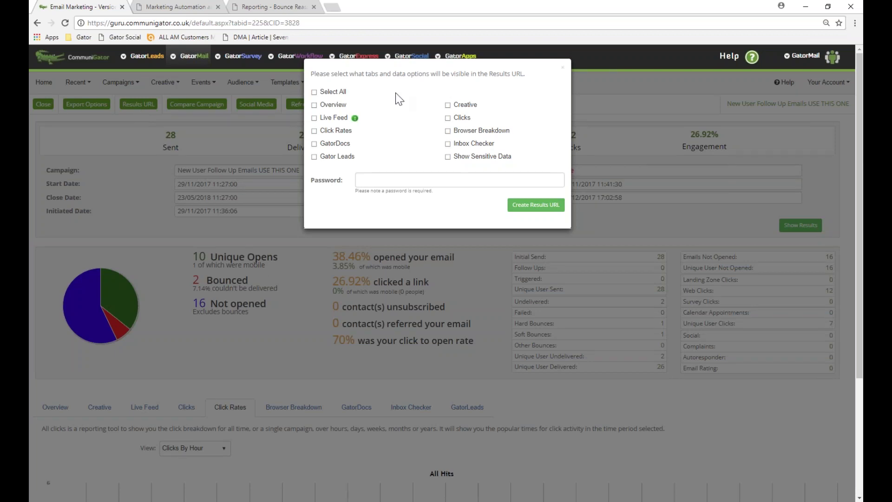
{"action": "left_click", "coordinate": [313, 105]}
{"action": "left_click", "coordinate": [447, 131]}
{"action": "left_click", "coordinate": [449, 183]}
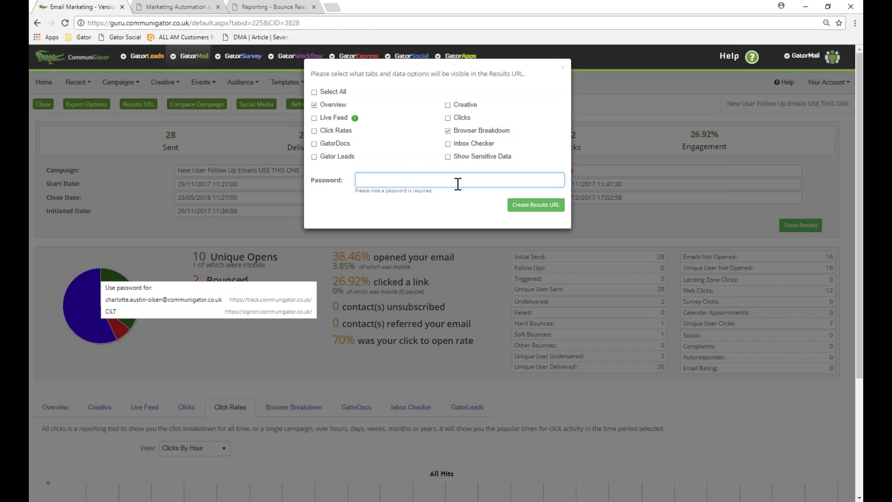
{"action": "left_click", "coordinate": [328, 213]}
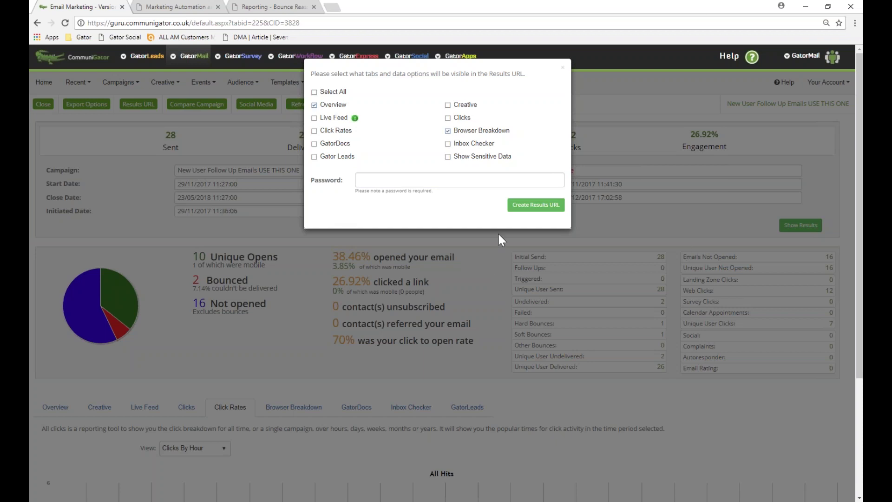
{"action": "left_click", "coordinate": [563, 67]}
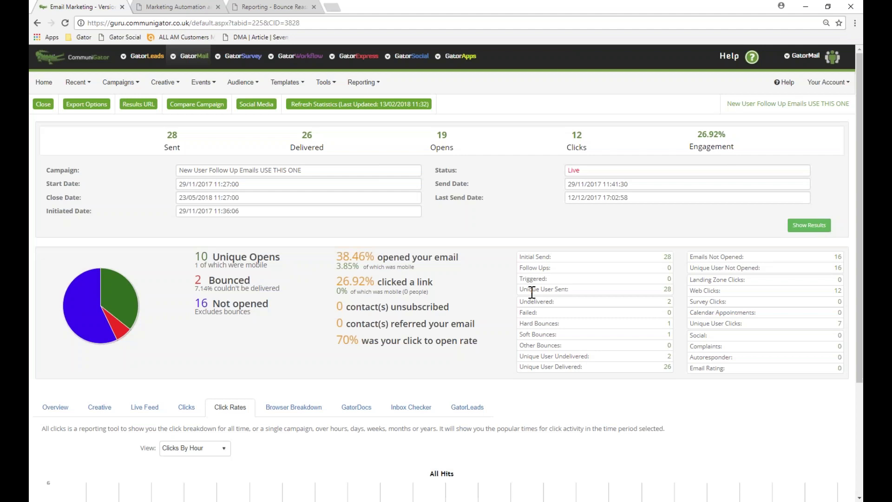
List the available reports and open the activity reports overview
{"action": "scroll", "coordinate": [532, 288], "scroll_direction": "down", "scroll_amount": 2}
{"action": "scroll", "coordinate": [456, 384], "scroll_direction": "down", "scroll_amount": 2}
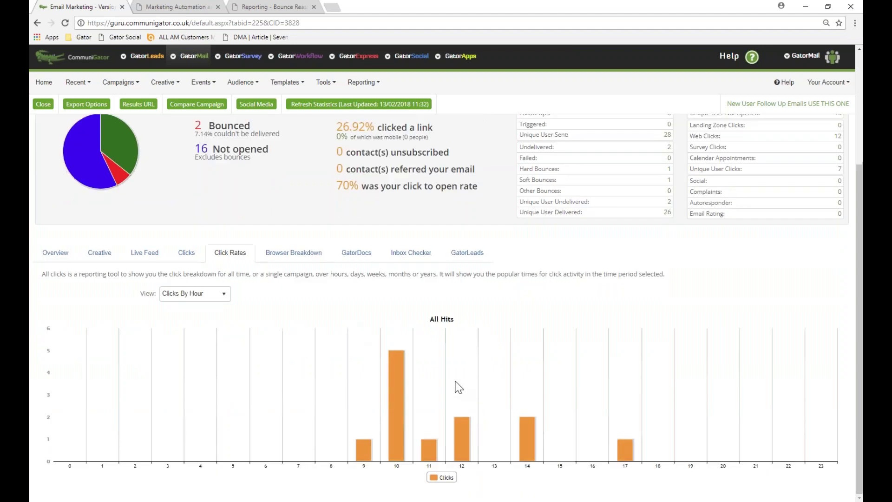
{"action": "scroll", "coordinate": [462, 388], "scroll_direction": "up", "scroll_amount": 4}
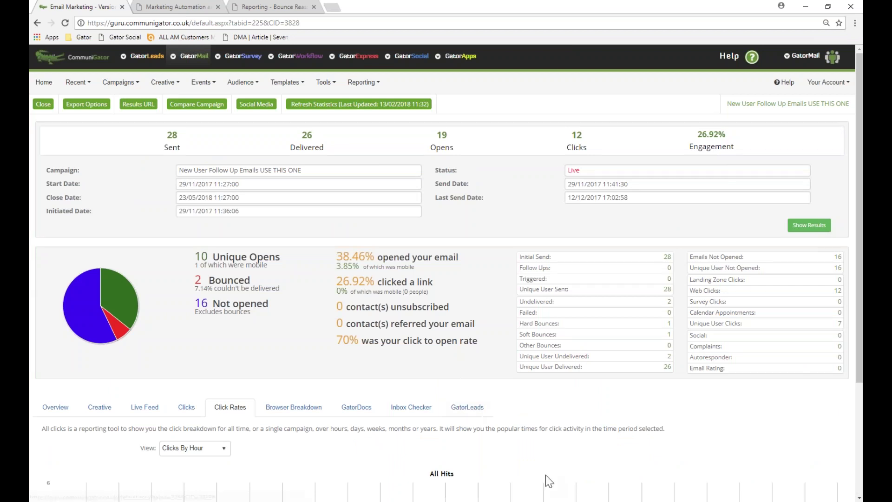
{"action": "left_click", "coordinate": [370, 90]}
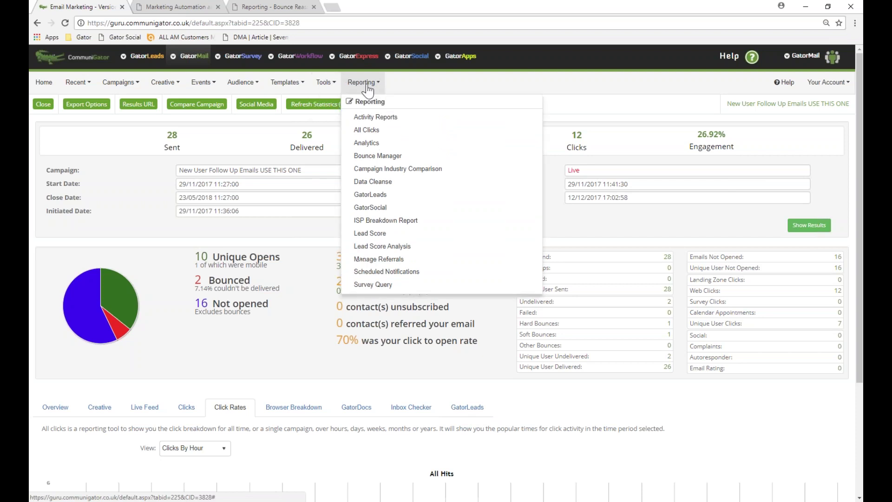
{"action": "left_click", "coordinate": [370, 122]}
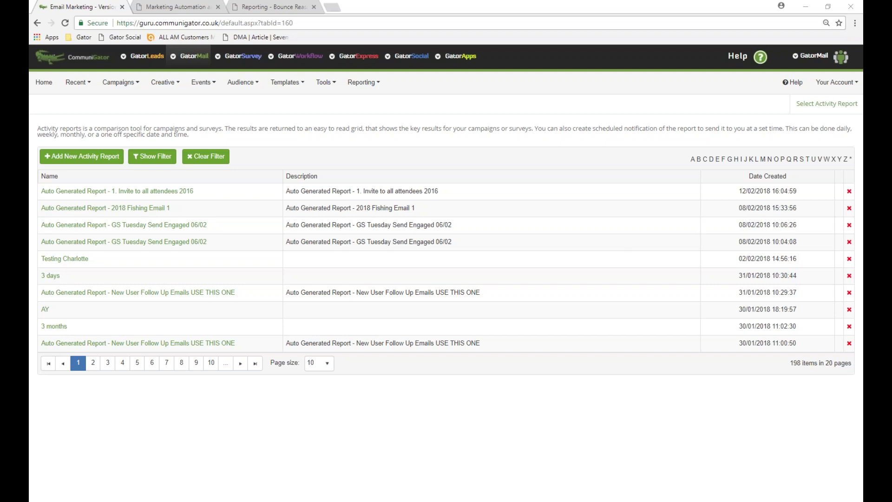
Open the campaign "New User Follow Up Emails USE THIS ONE" from the campaigns list and view its Inbox Checker results
{"action": "left_click", "coordinate": [120, 83]}
{"action": "left_click", "coordinate": [125, 117]}
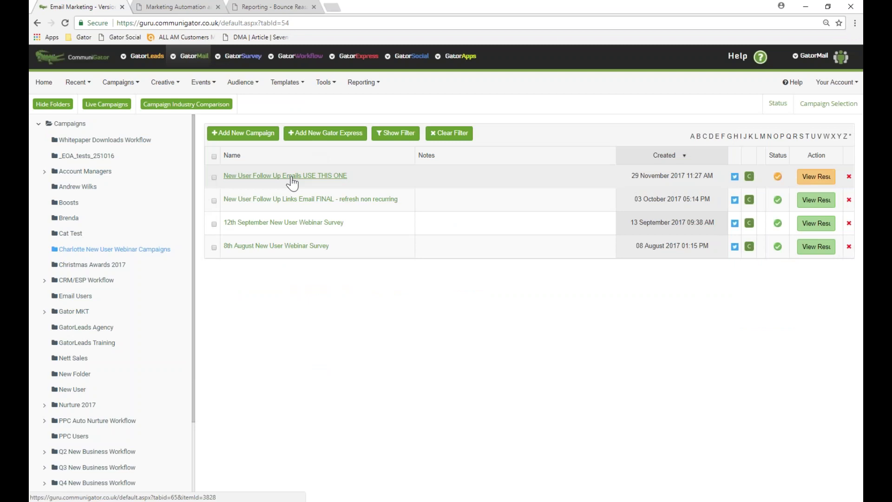
{"action": "left_click", "coordinate": [292, 181]}
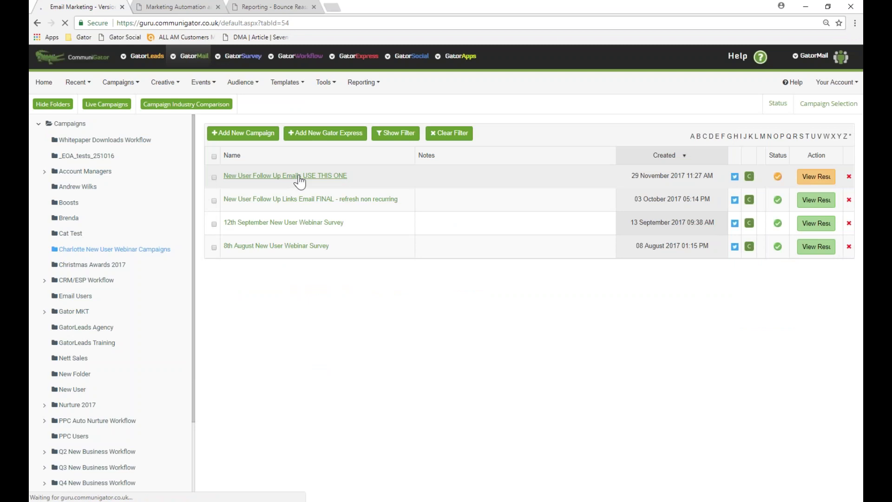
{"action": "left_click", "coordinate": [414, 131]}
{"action": "left_click", "coordinate": [450, 135]}
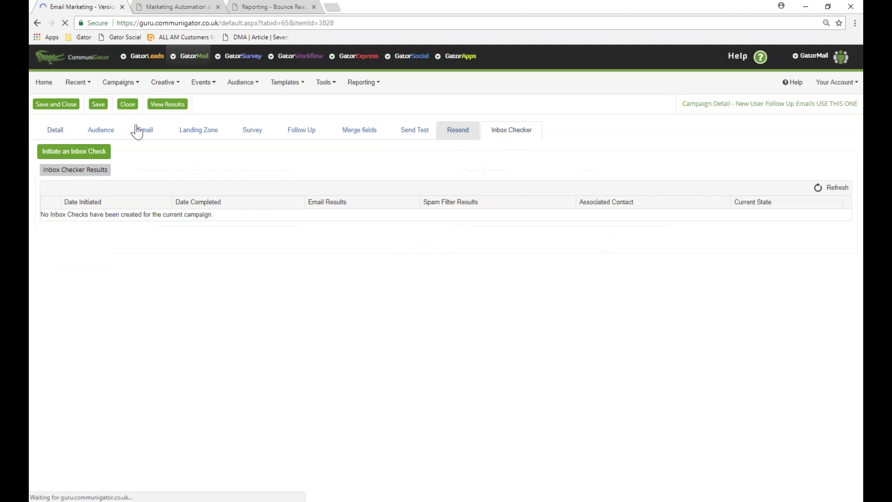
Return to the campaigns list and open the Invitations folder under Gator MKT, Customer Conference, 2017
{"action": "left_click", "coordinate": [138, 84]}
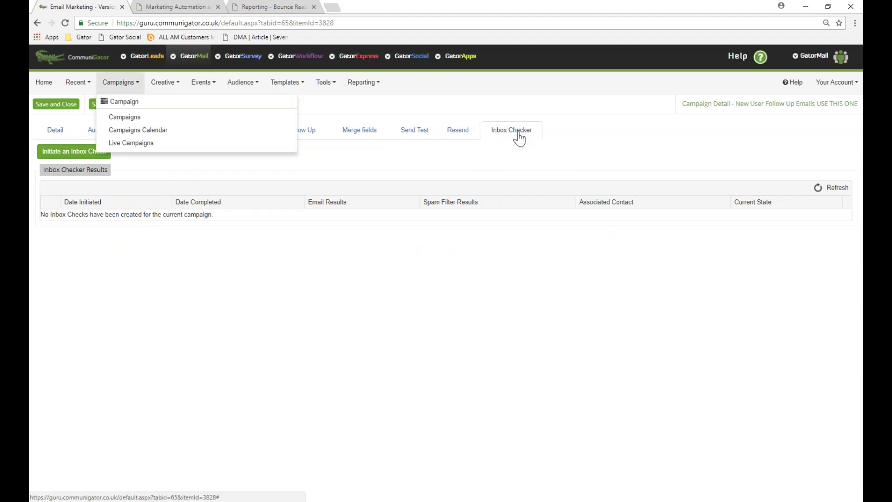
{"action": "left_click", "coordinate": [113, 121]}
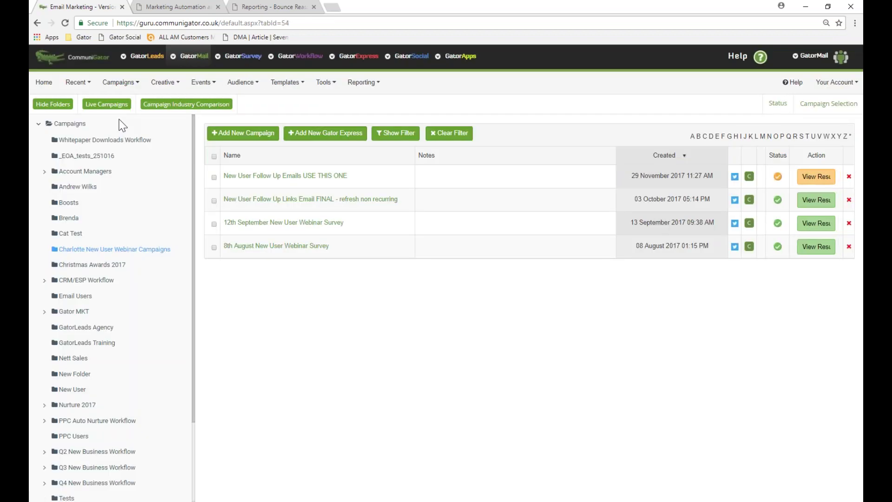
{"action": "left_click", "coordinate": [44, 311]}
{"action": "scroll", "coordinate": [84, 335], "scroll_direction": "down", "scroll_amount": 2}
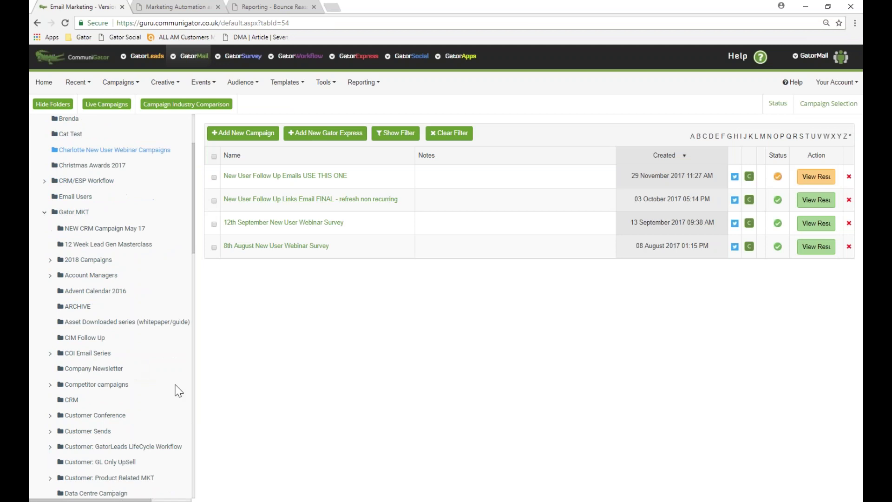
{"action": "scroll", "coordinate": [124, 378], "scroll_direction": "down", "scroll_amount": 2}
{"action": "left_click", "coordinate": [49, 316]}
{"action": "scroll", "coordinate": [57, 306], "scroll_direction": "down", "scroll_amount": 2}
{"action": "left_click", "coordinate": [55, 249]}
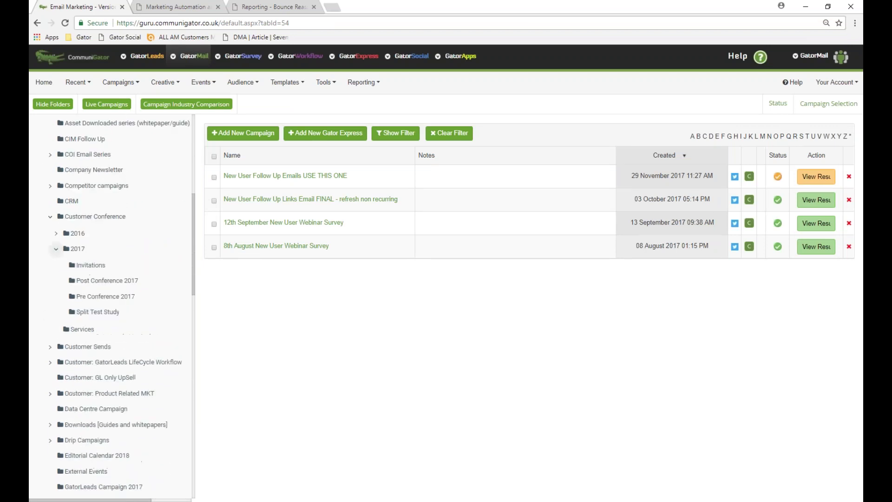
{"action": "left_click", "coordinate": [104, 267]}
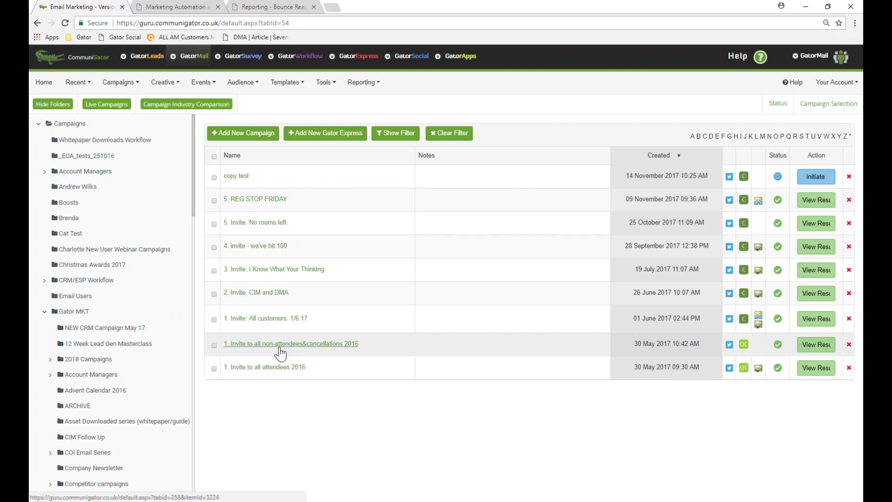
Open the campaign "1. Invite: All customers. 1/6.17" and review its inbox check's email screenshots and spam filter scores
{"action": "left_click", "coordinate": [268, 321]}
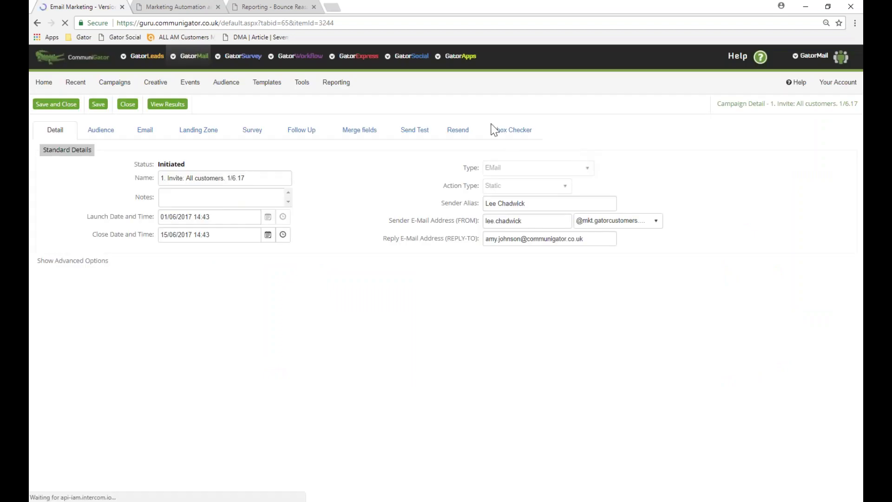
{"action": "left_click", "coordinate": [505, 134]}
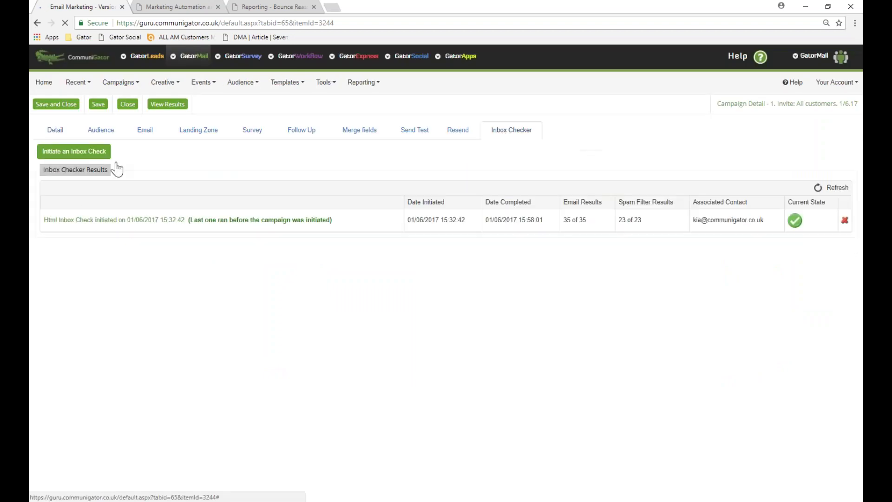
{"action": "left_click", "coordinate": [82, 220]}
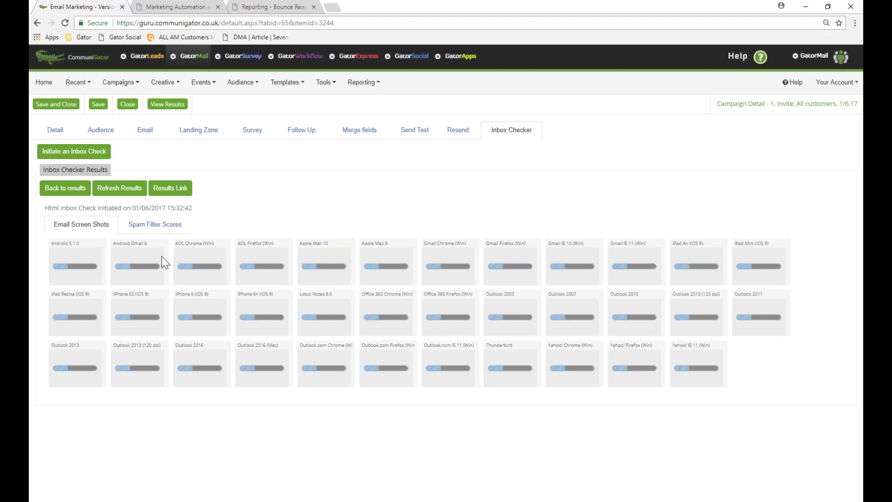
{"action": "left_click", "coordinate": [156, 225]}
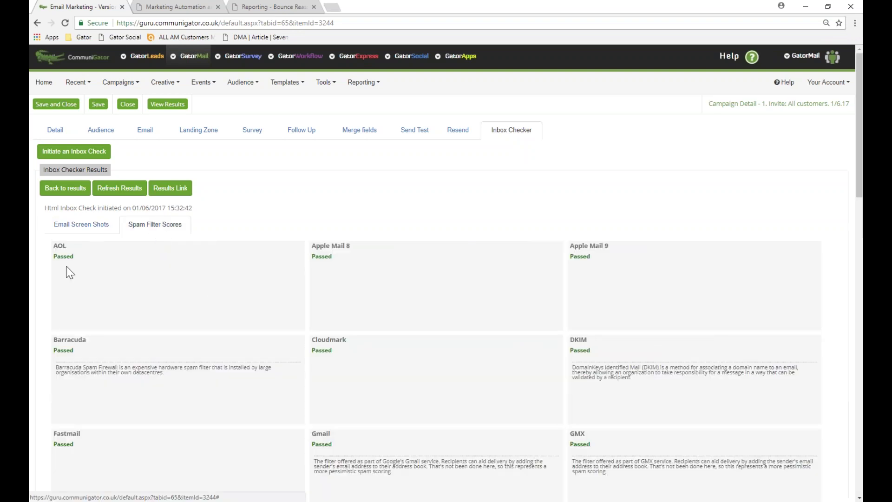
{"action": "scroll", "coordinate": [163, 219], "scroll_direction": "down", "scroll_amount": 2}
{"action": "scroll", "coordinate": [481, 253], "scroll_direction": "down", "scroll_amount": 4}
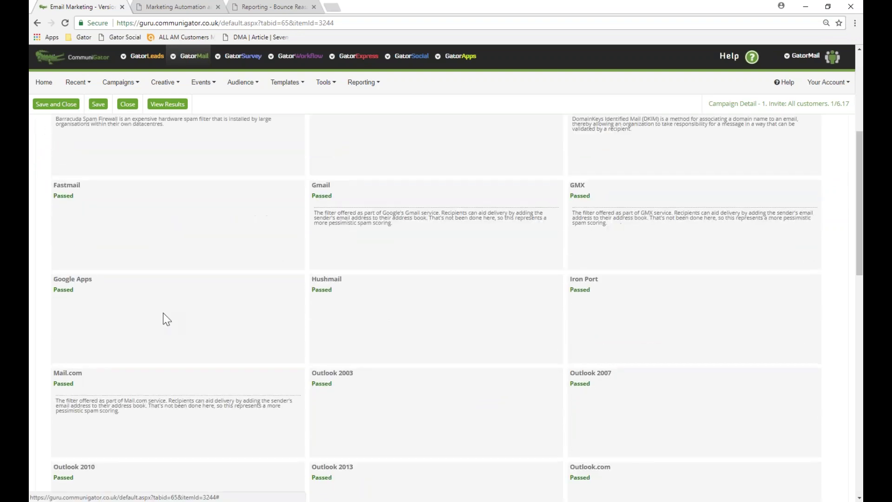
Review the remaining spam filter scores for the invite campaign's inbox check
{"action": "scroll", "coordinate": [298, 335], "scroll_direction": "down", "scroll_amount": 6}
{"action": "scroll", "coordinate": [156, 180], "scroll_direction": "up", "scroll_amount": 2}
{"action": "left_click_drag", "start_coordinate": [297, 216], "coordinate": [49, 179]}
{"action": "scroll", "coordinate": [445, 286], "scroll_direction": "up", "scroll_amount": 9}
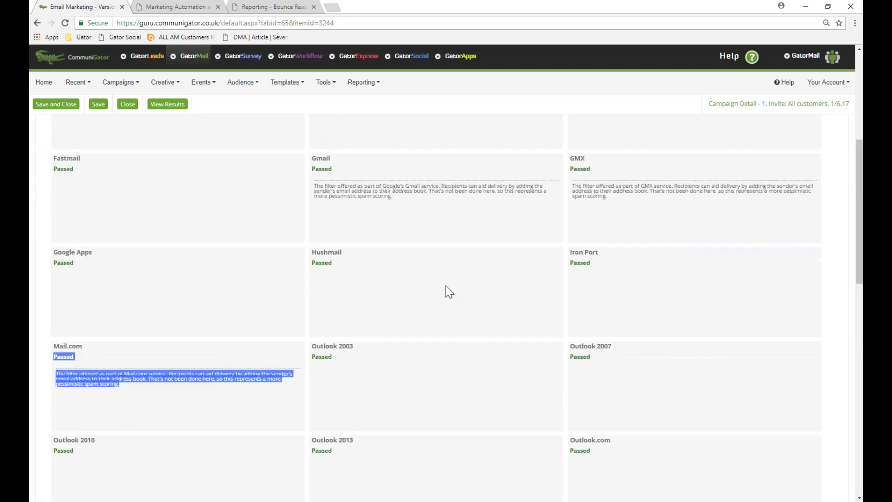
{"action": "scroll", "coordinate": [300, 236], "scroll_direction": "up", "scroll_amount": 1}
Return to the inbox check's email screenshots and open the Android 5.1.0 preview
{"action": "left_click", "coordinate": [100, 225]}
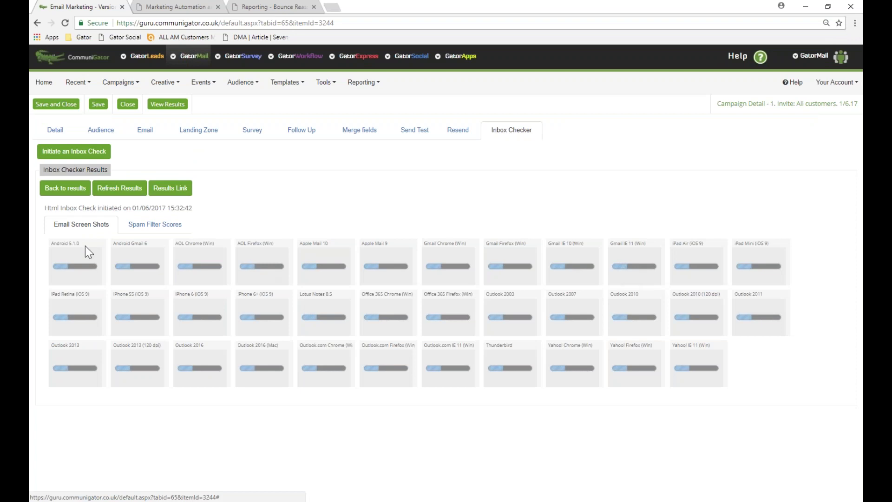
{"action": "left_click", "coordinate": [66, 260]}
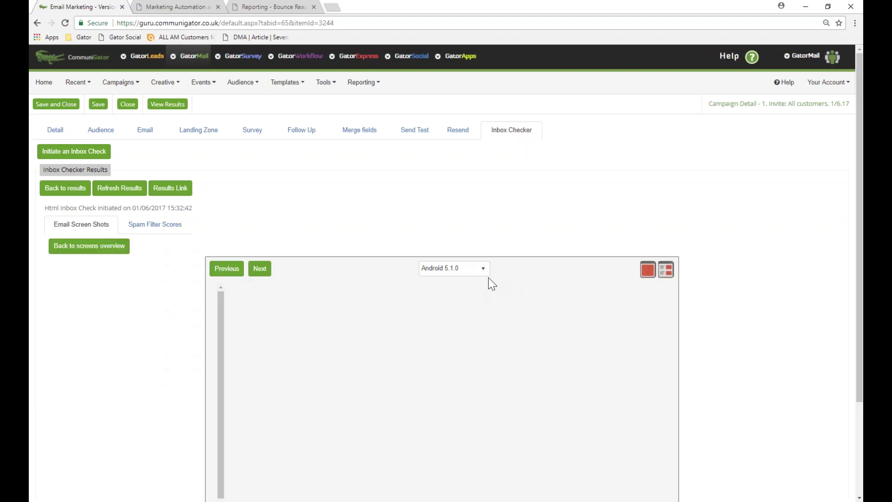
{"action": "scroll", "coordinate": [489, 277], "scroll_direction": "down", "scroll_amount": 2}
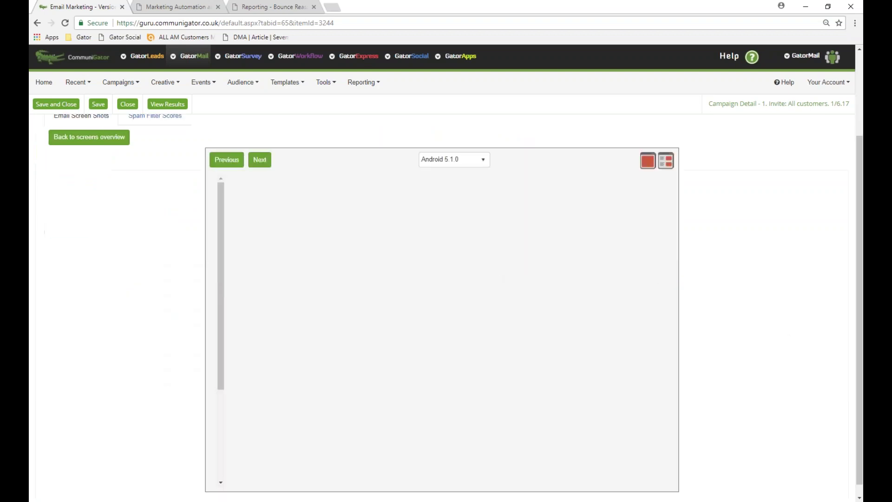
{"action": "scroll", "coordinate": [456, 305], "scroll_direction": "down", "scroll_amount": 1}
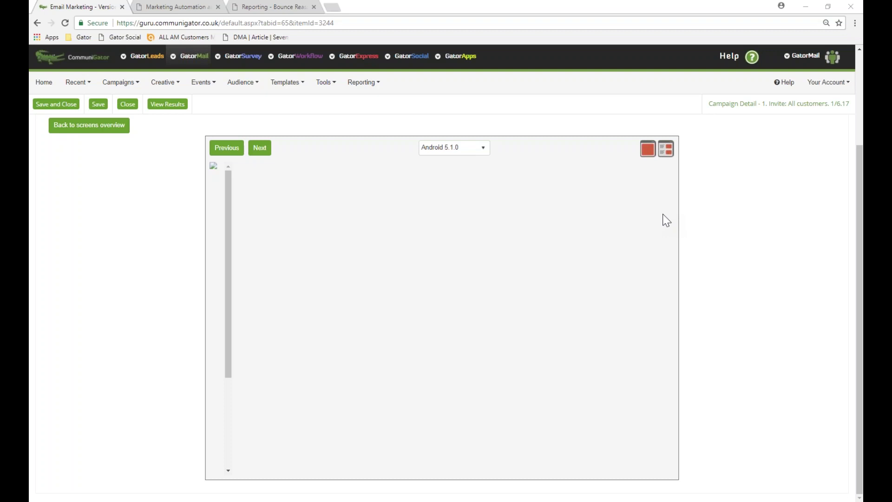
Go to the audience groups and open the group Training Data 130218
{"action": "mouse_move", "coordinate": [242, 84]}
{"action": "left_click", "coordinate": [245, 88]}
{"action": "mouse_move", "coordinate": [243, 83]}
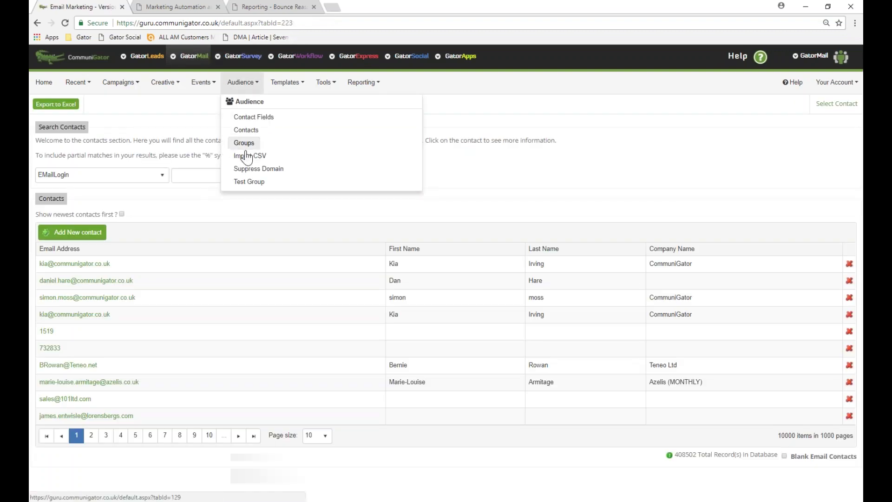
{"action": "left_click", "coordinate": [246, 146]}
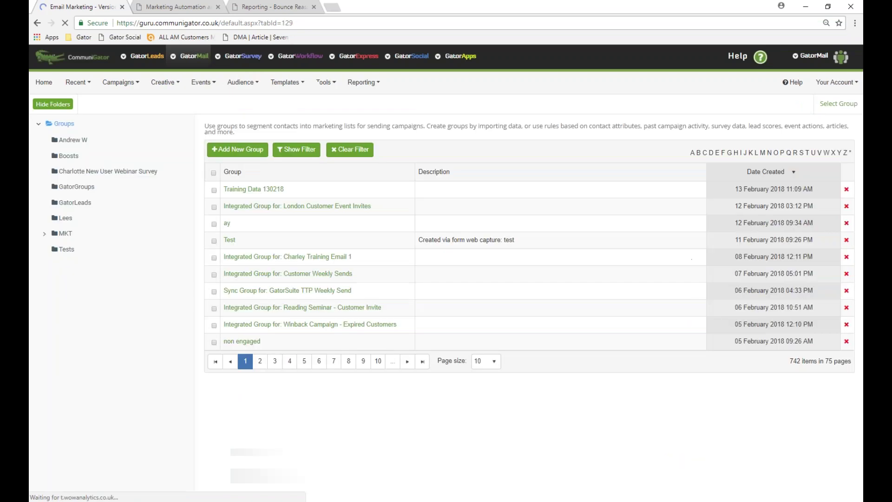
{"action": "left_click", "coordinate": [251, 193]}
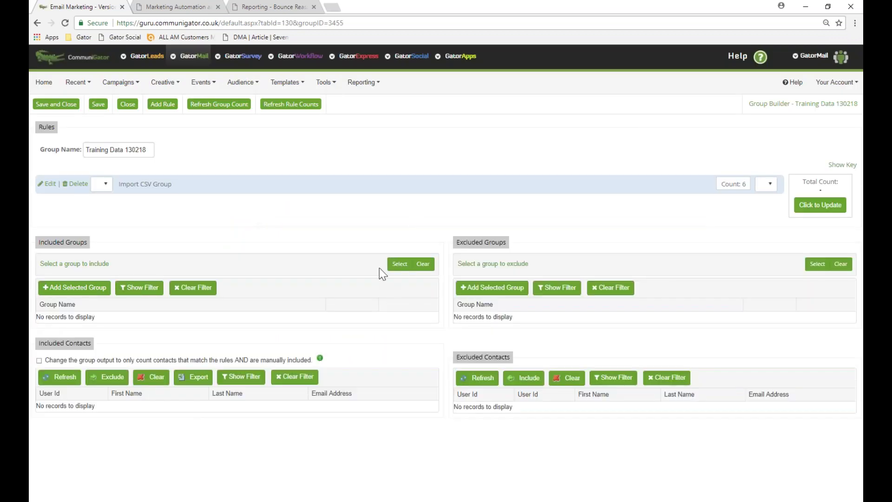
View the groups available for inclusion, close the selection without choosing one, and update the group's total count
{"action": "left_click", "coordinate": [400, 264]}
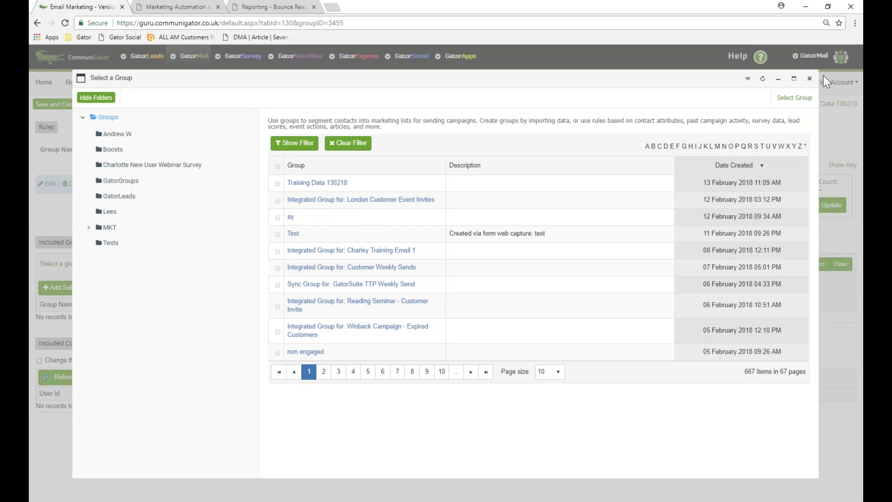
{"action": "left_click", "coordinate": [809, 78]}
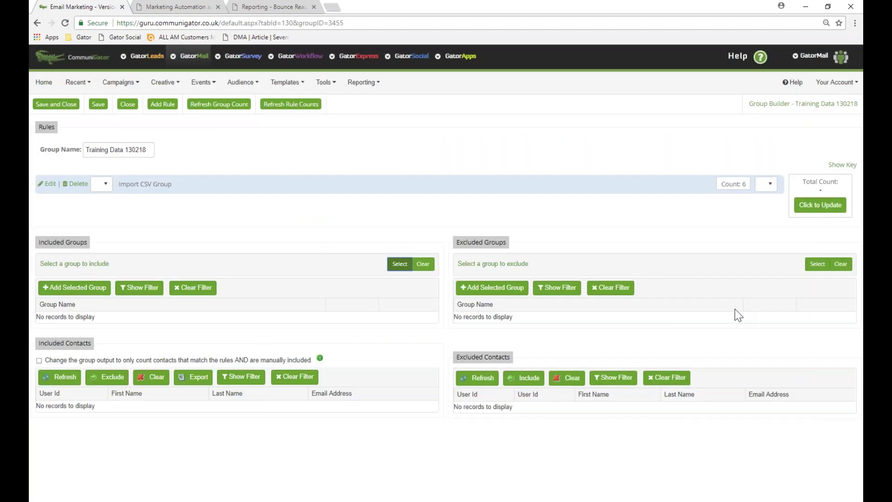
{"action": "left_click", "coordinate": [835, 207]}
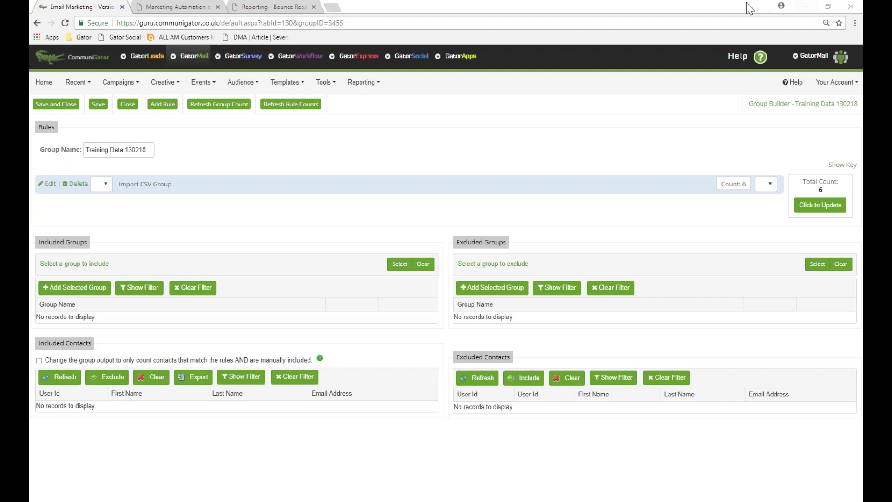
Switch to the CommuniGator Resource Centre, search for "group rules" and look through the resulting articles
{"action": "left_click", "coordinate": [274, 6]}
{"action": "scroll", "coordinate": [293, 163], "scroll_direction": "up", "scroll_amount": 15}
{"action": "scroll", "coordinate": [279, 153], "scroll_direction": "up", "scroll_amount": 2}
{"action": "left_click", "coordinate": [241, 132]}
{"action": "type", "text": "group rul"}
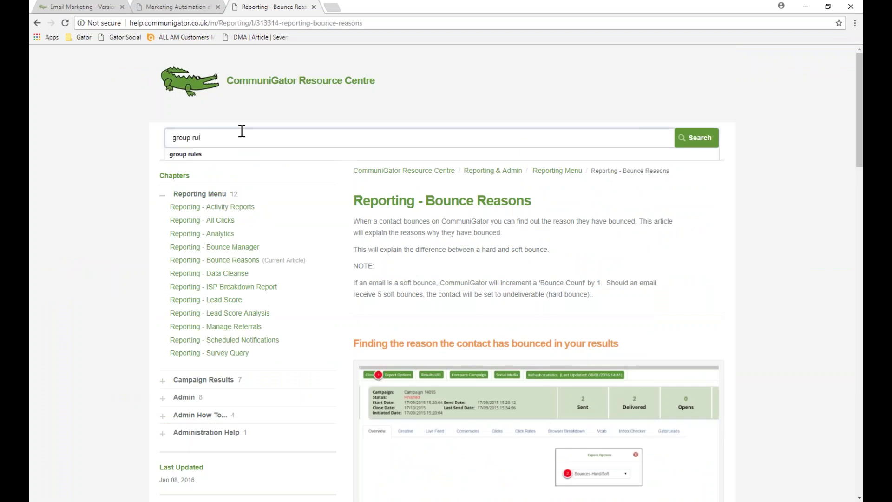
{"action": "type", "text": "es"}
{"action": "key", "text": "Return"}
{"action": "scroll", "coordinate": [551, 275], "scroll_direction": "down", "scroll_amount": 1}
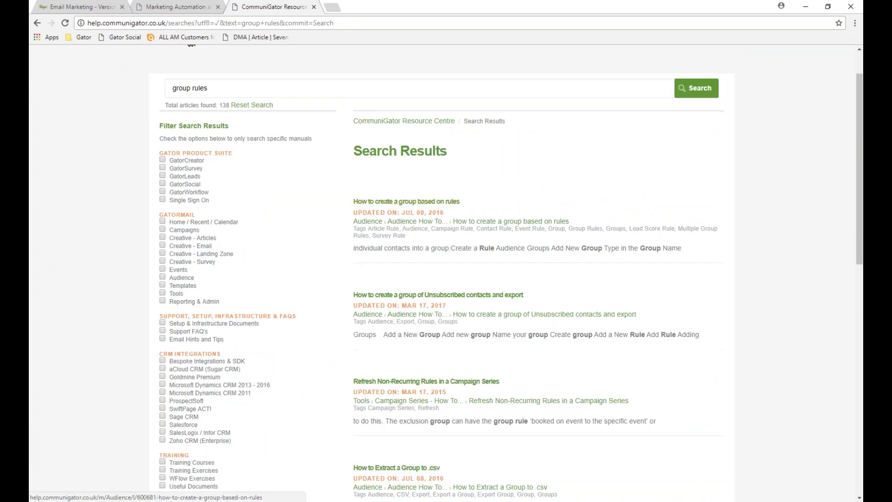
{"action": "scroll", "coordinate": [422, 204], "scroll_direction": "down", "scroll_amount": 2}
{"action": "scroll", "coordinate": [422, 204], "scroll_direction": "down", "scroll_amount": 4}
{"action": "scroll", "coordinate": [421, 204], "scroll_direction": "up", "scroll_amount": 7}
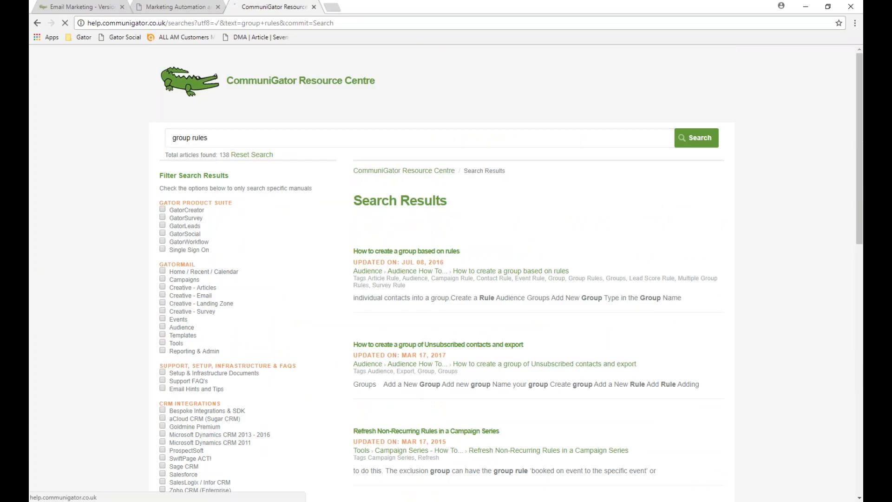
Open the Resource Centre's Audience manual and choose the article "How to Include/Exclude a Group within another Group"
{"action": "scroll", "coordinate": [602, 357], "scroll_direction": "down", "scroll_amount": 2}
{"action": "scroll", "coordinate": [602, 358], "scroll_direction": "down", "scroll_amount": 1}
{"action": "left_click", "coordinate": [389, 351]}
{"action": "scroll", "coordinate": [534, 280], "scroll_direction": "down", "scroll_amount": 6}
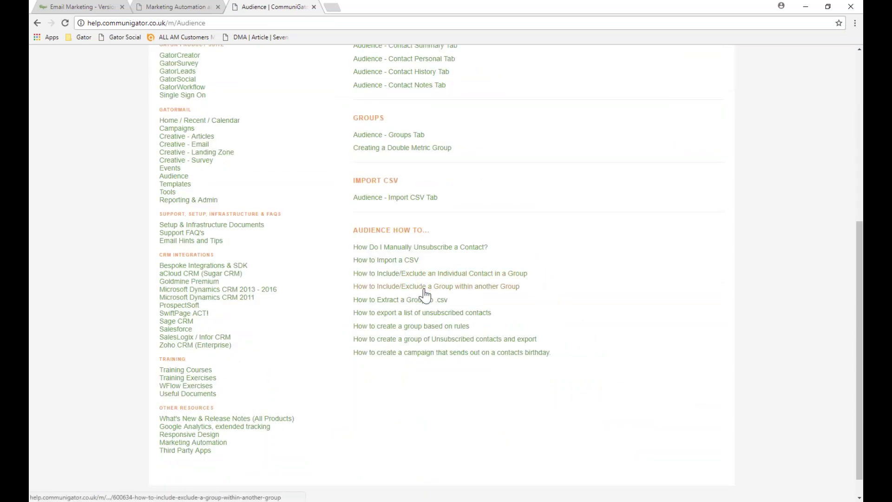
{"action": "left_click", "coordinate": [425, 287]}
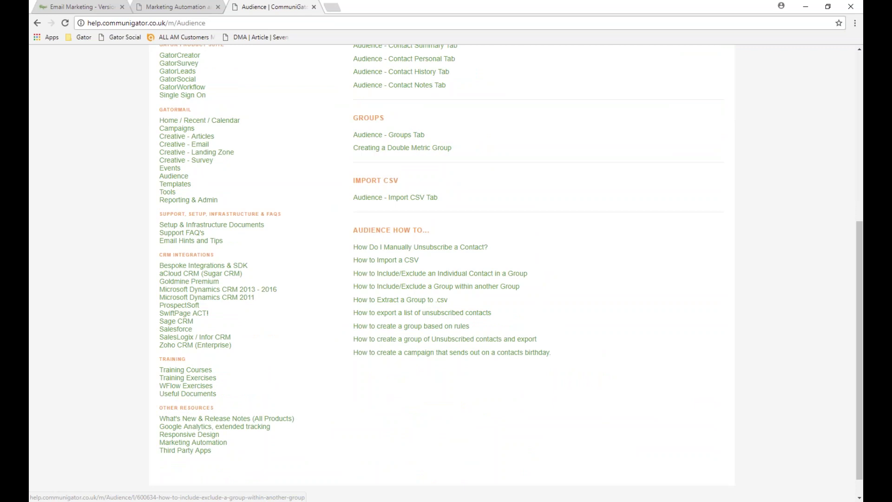